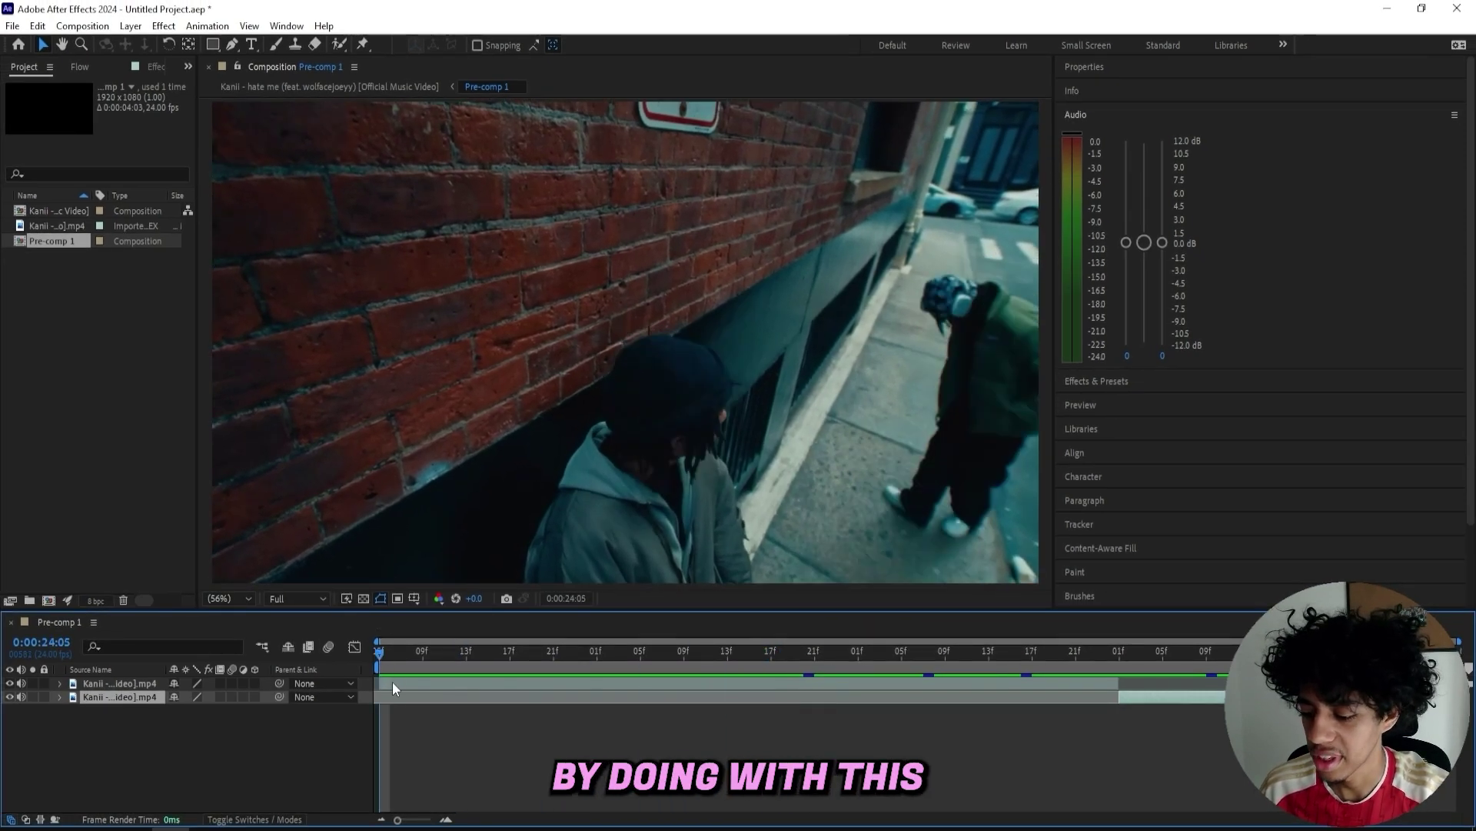
Step: Rotoscope the hooded man in the foreground on the top clip layer with the Roto Brush and propagate the selection through the clip
double_click(392, 682)
click(339, 44)
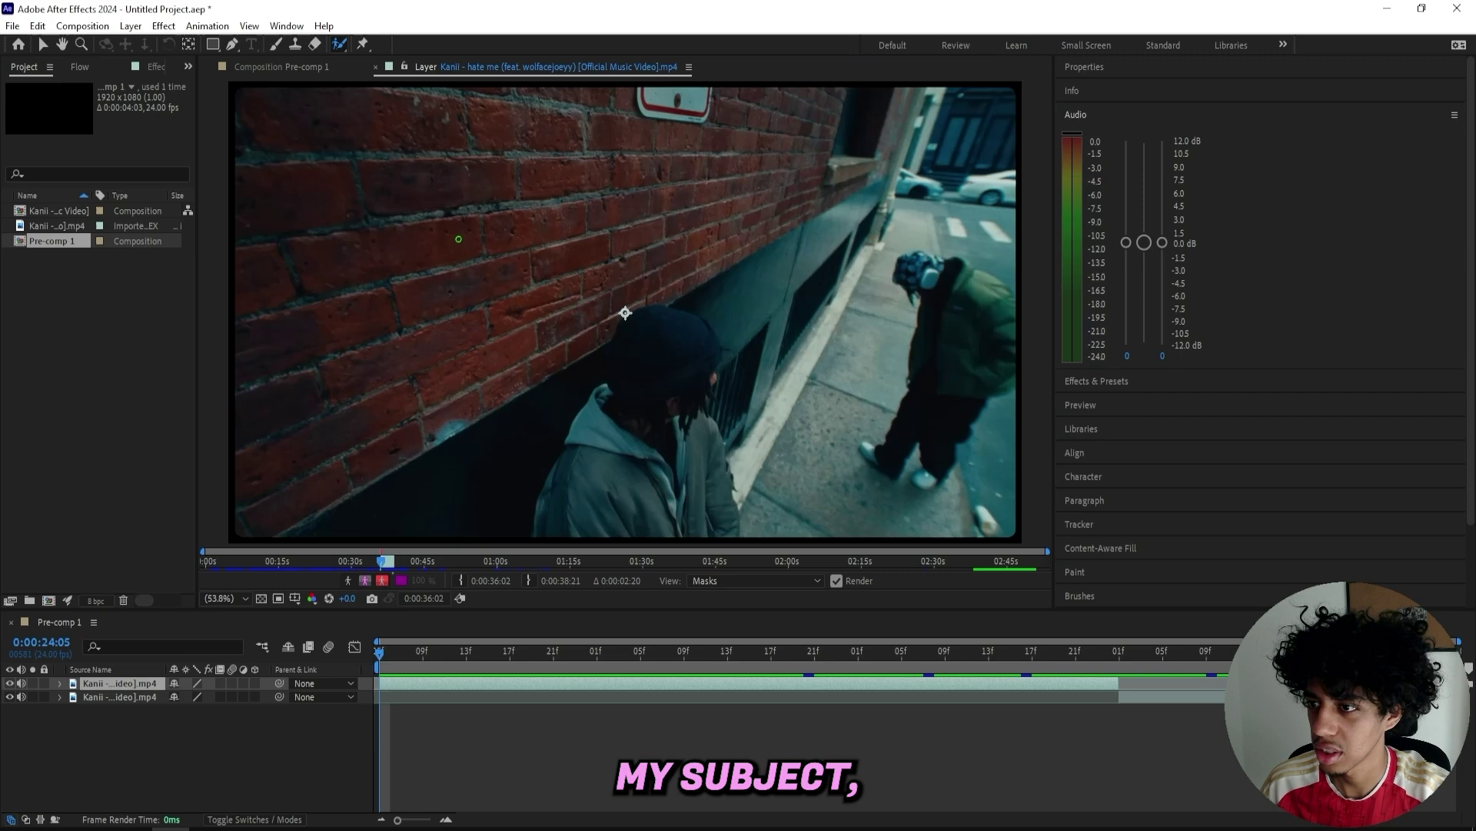
drag(554, 505, 652, 343)
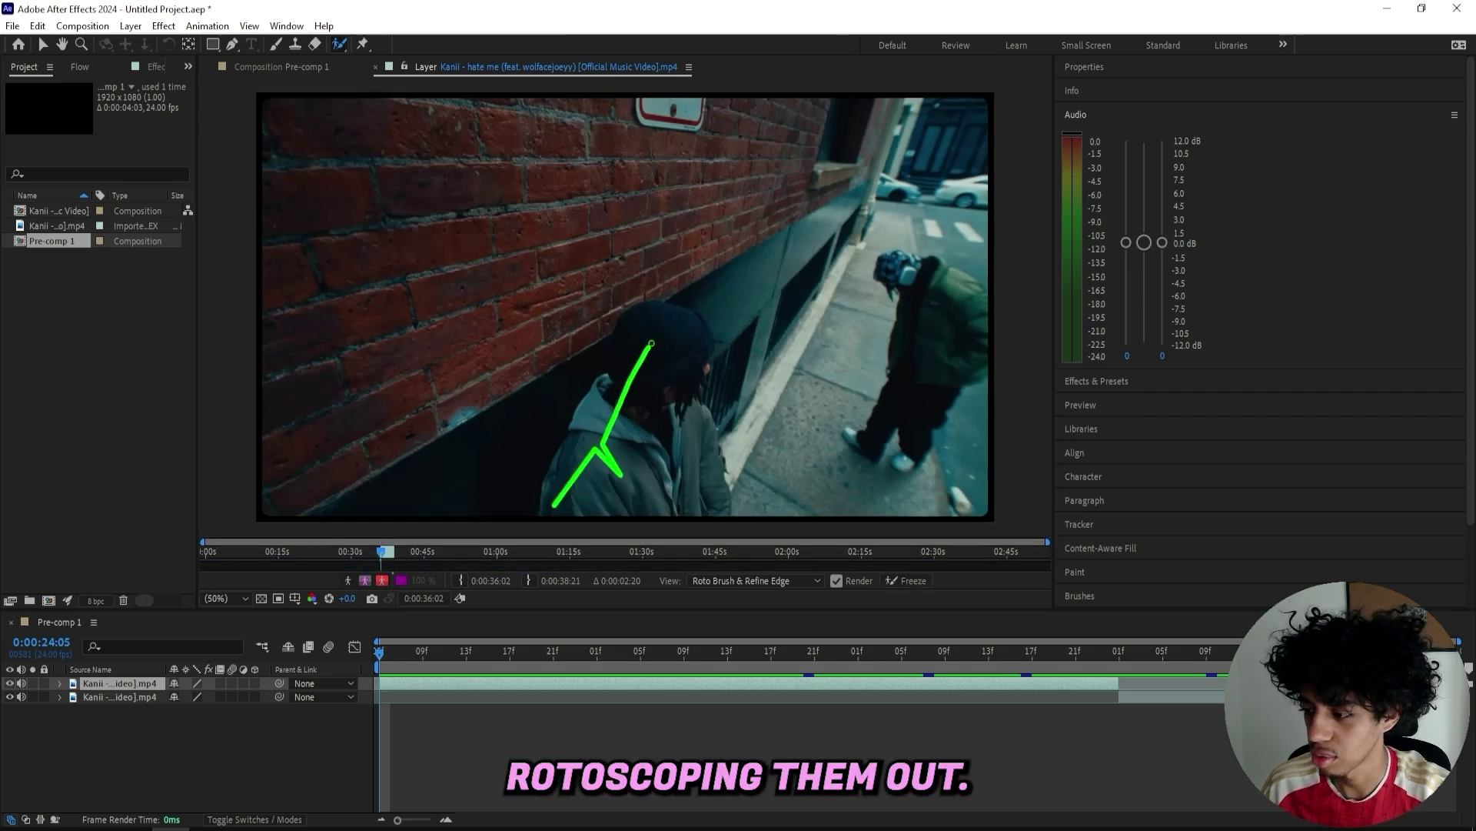
drag(679, 391, 676, 455)
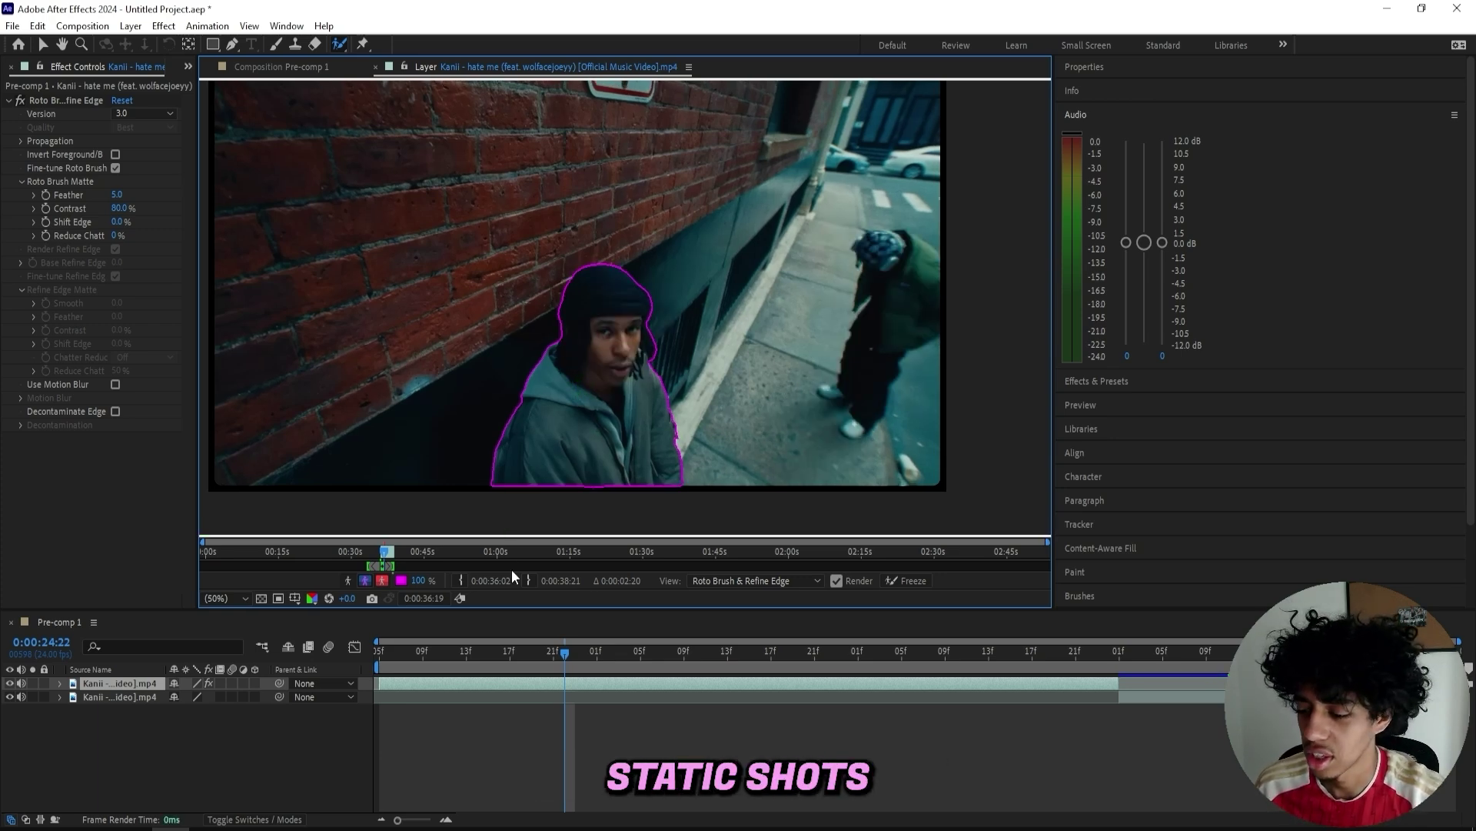
click(719, 652)
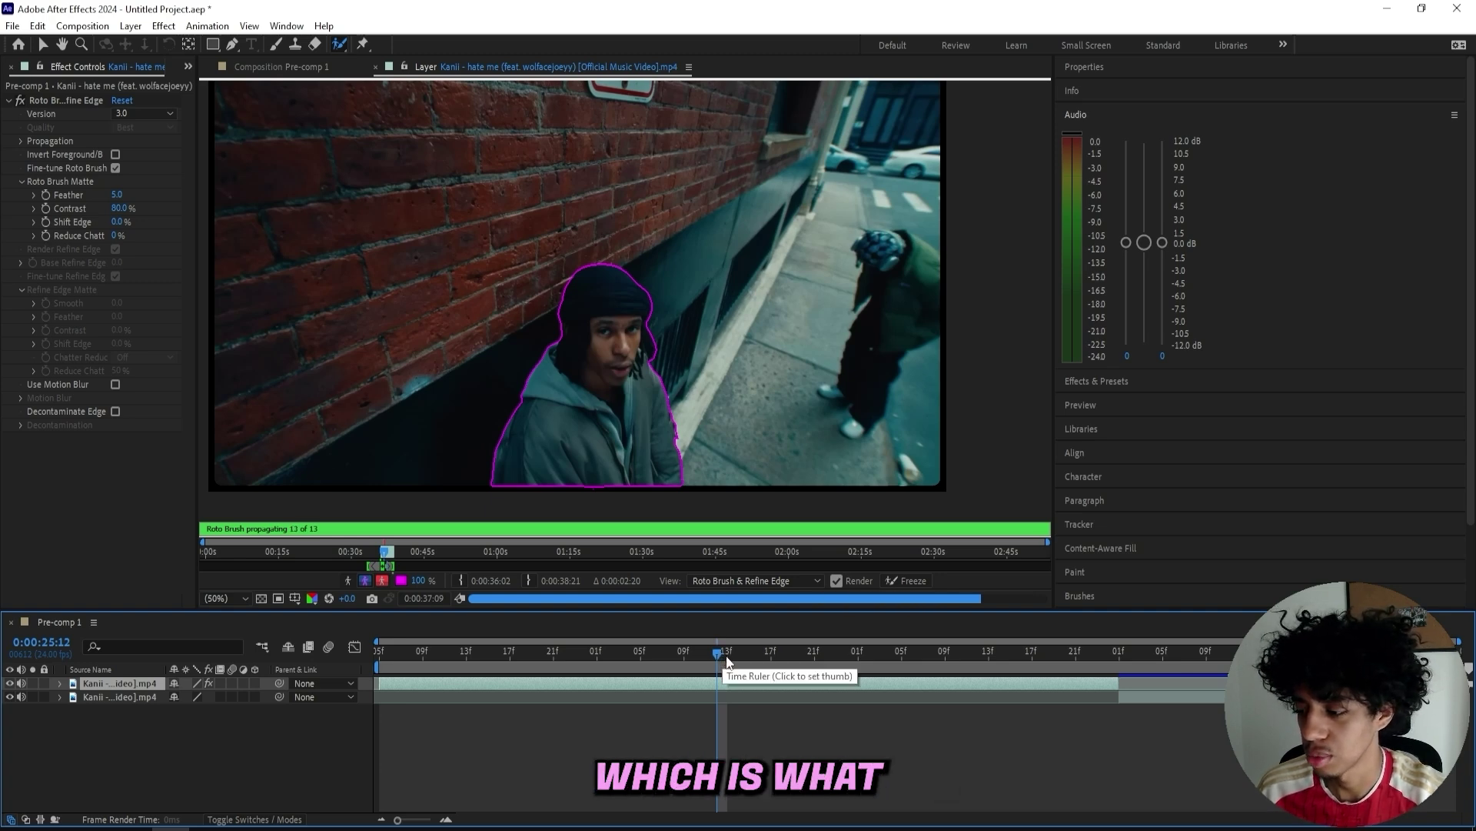
click(380, 653)
drag(399, 659, 639, 675)
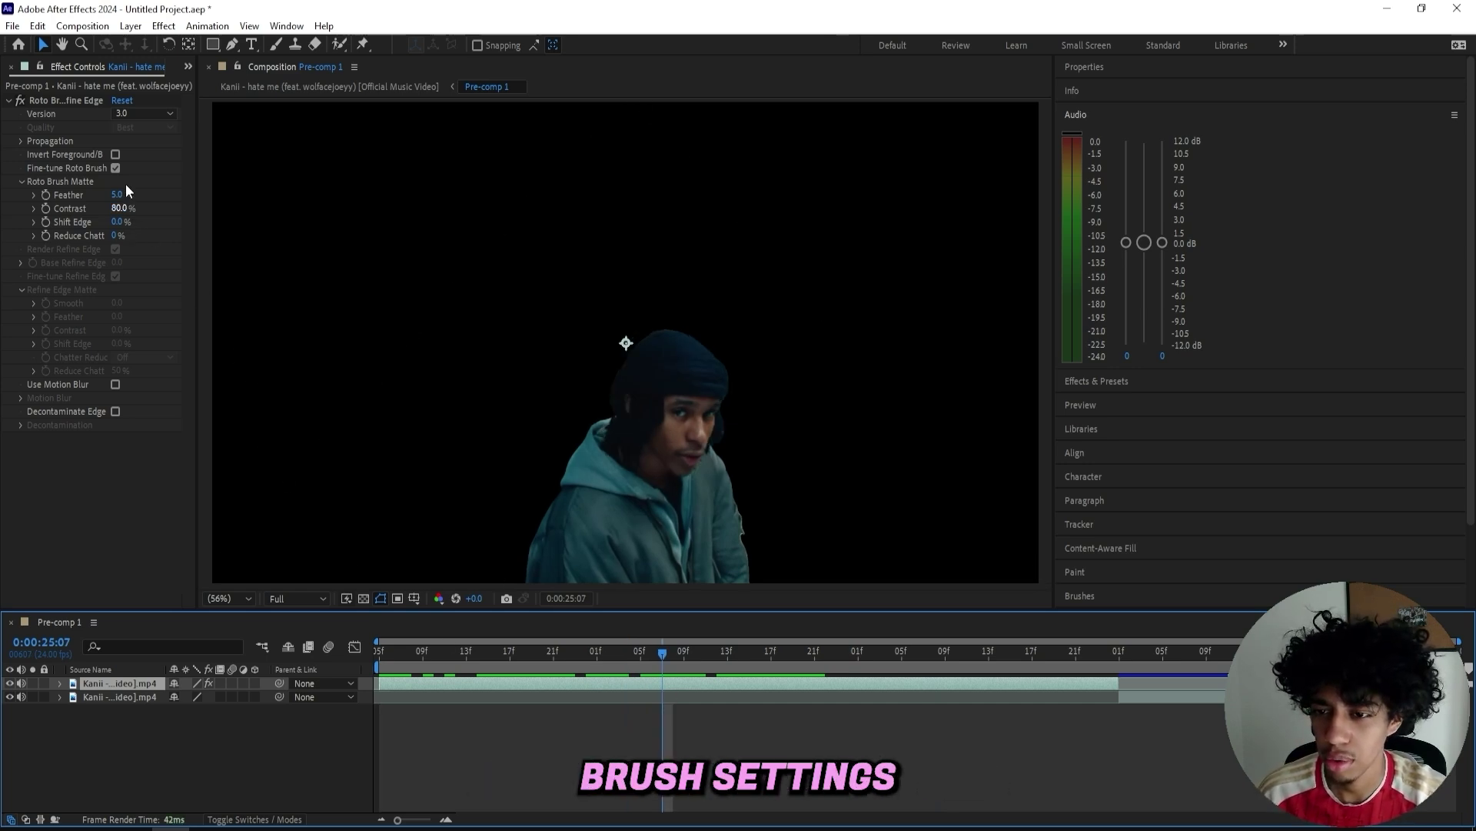
Step: Invert the Roto Brush foreground/background to cut out the subject and turn on the transparency grid
click(115, 155)
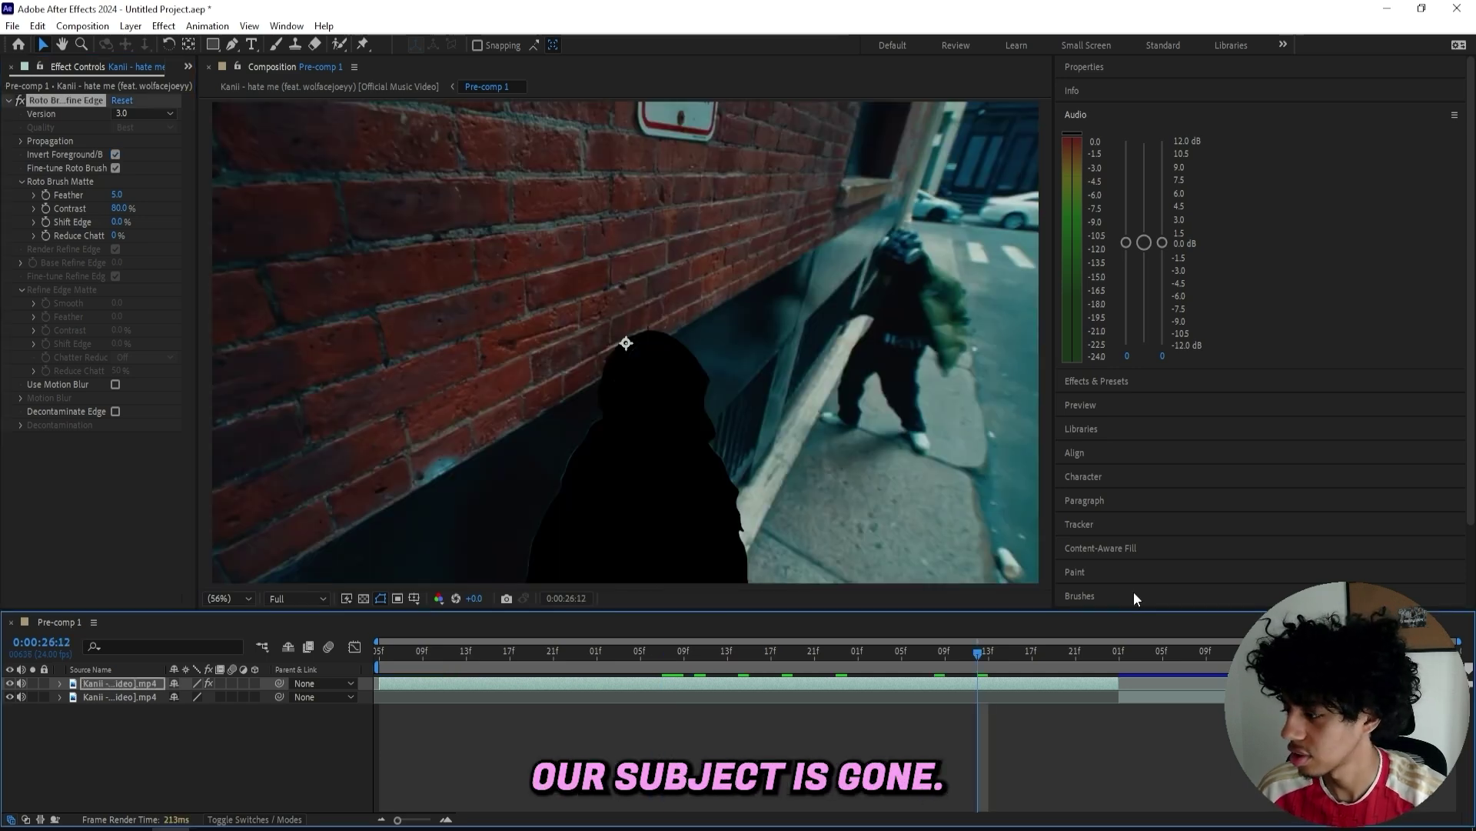
click(364, 599)
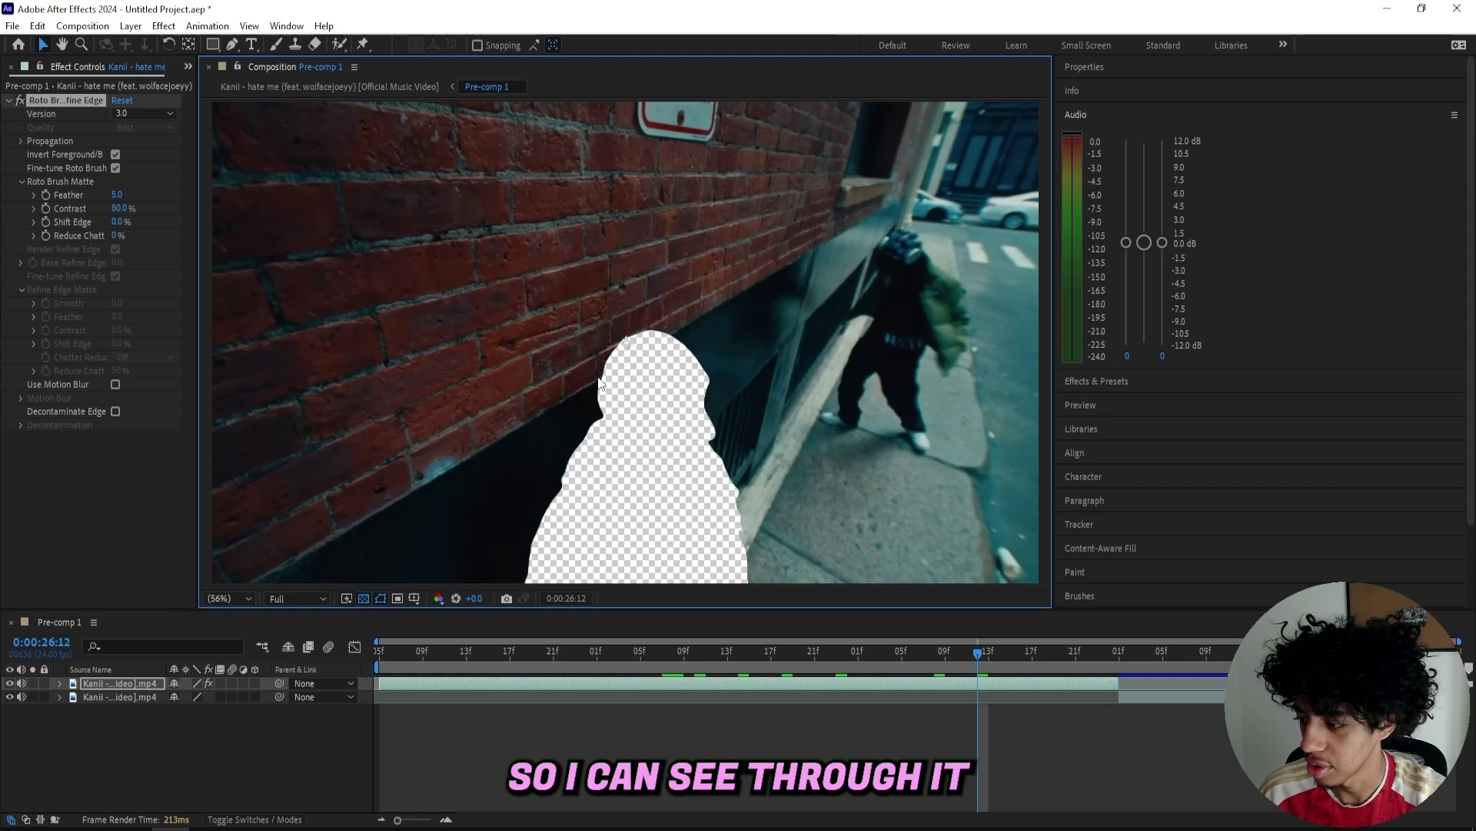
Step: Duplicate the rotoscoped layer, turn off the foreground/background inversion on the top copy and hide that copy
click(387, 627)
key(ctrl+d)
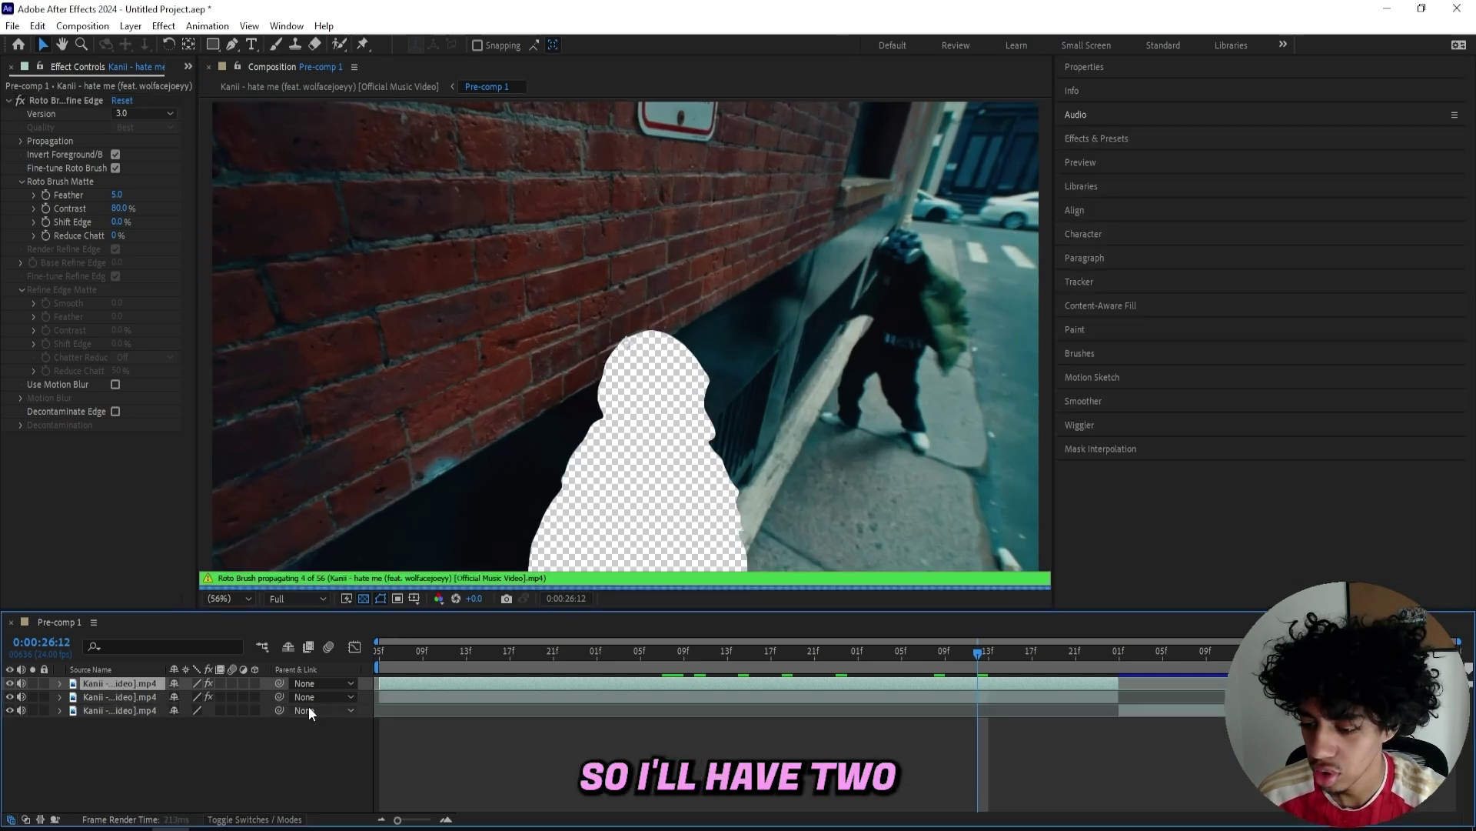
key(Home)
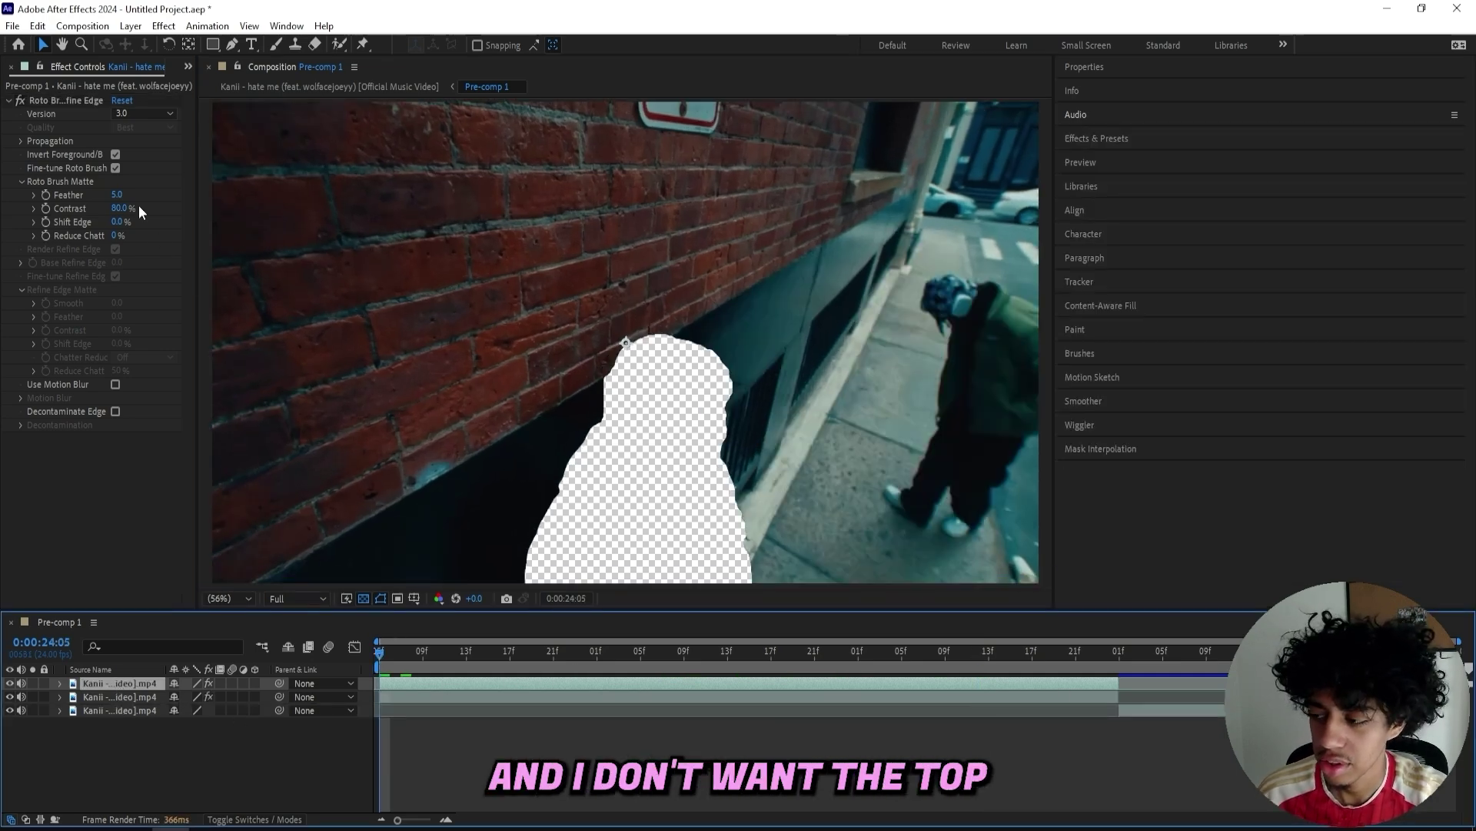
click(114, 154)
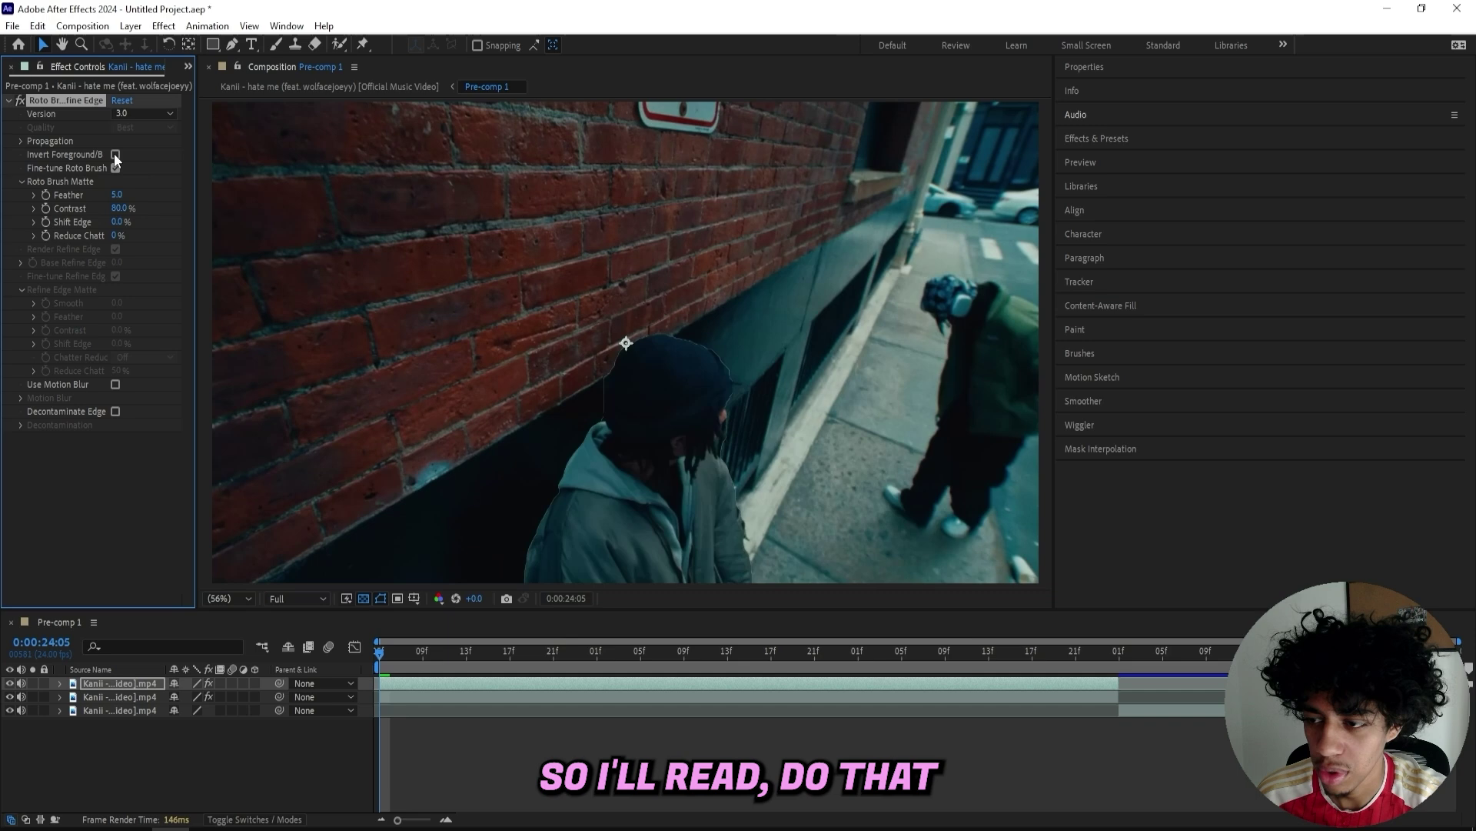
click(10, 683)
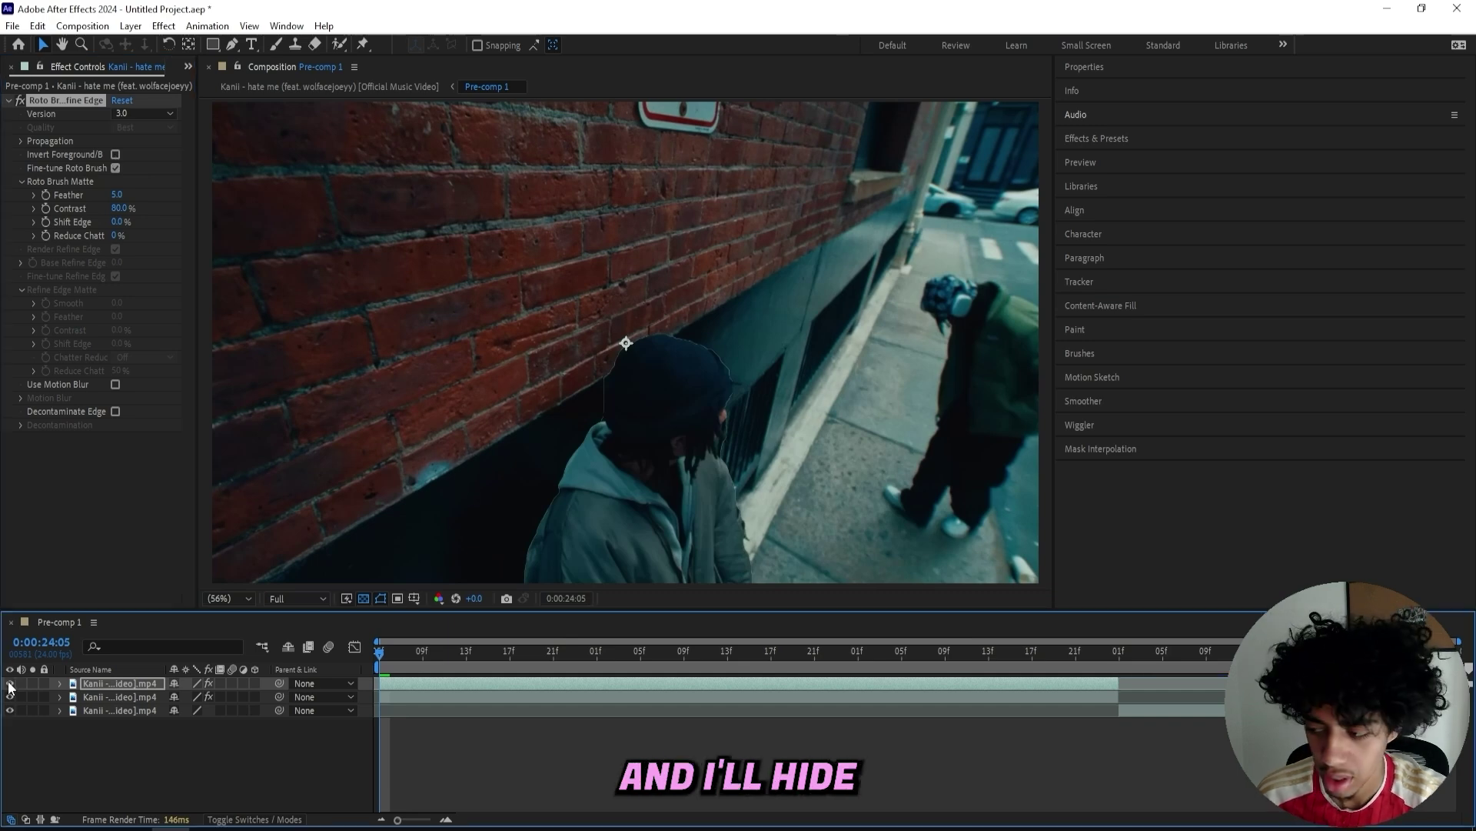
click(10, 683)
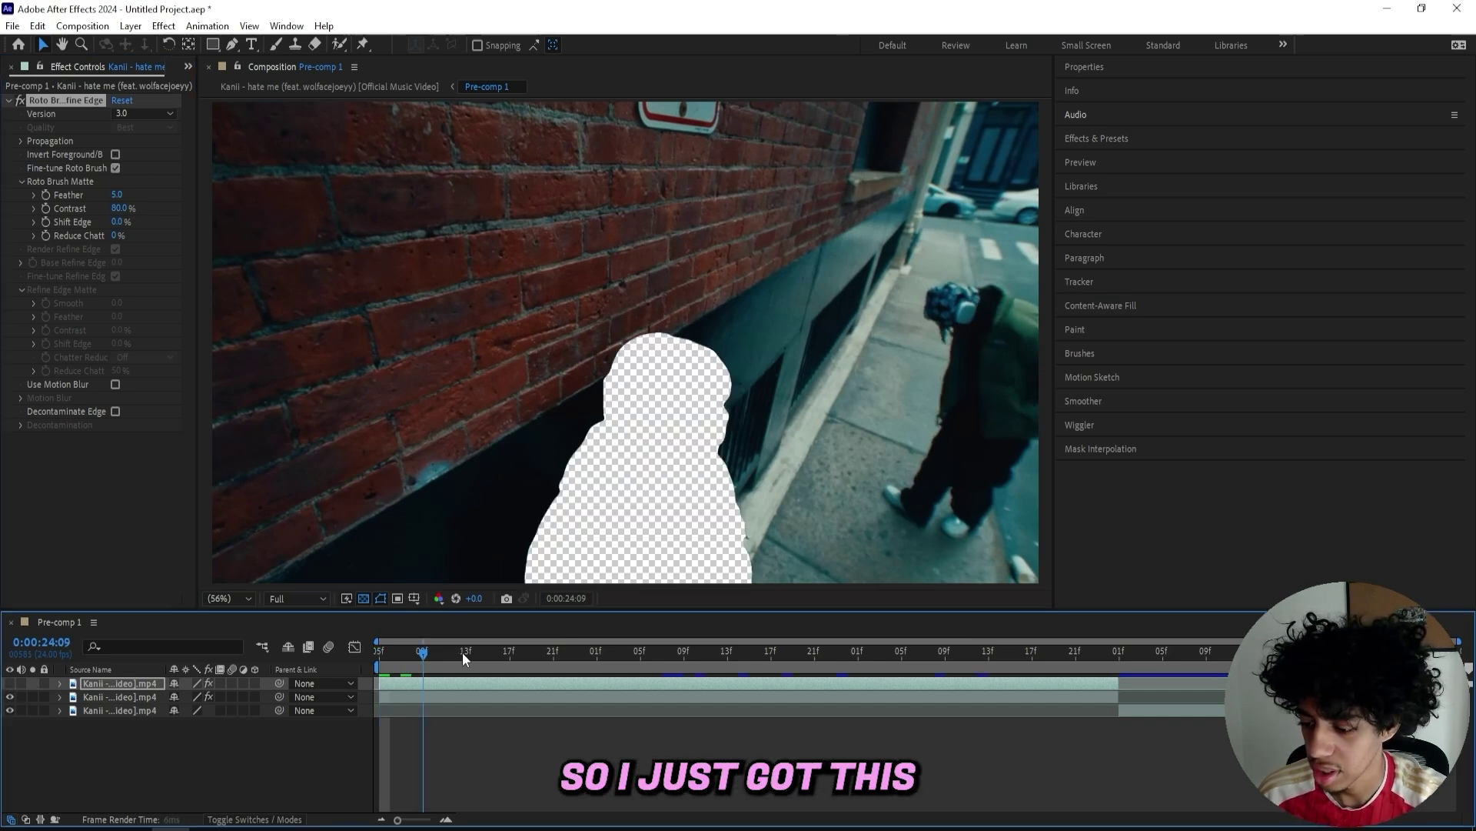
Step: Select the visible inverted layer and open the Content-Aware Fill settings for it
drag(463, 652, 713, 643)
click(700, 696)
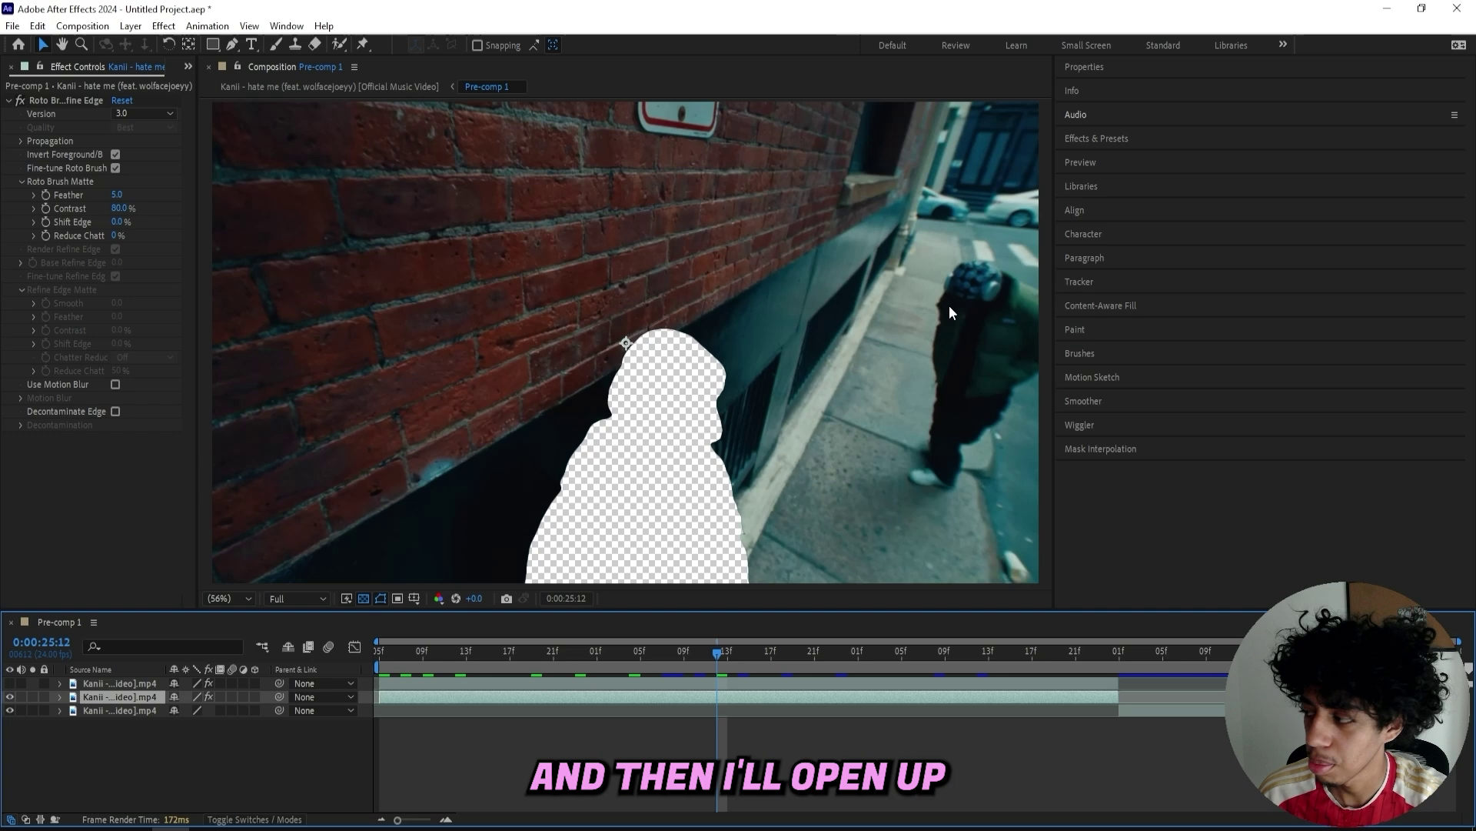
click(1099, 306)
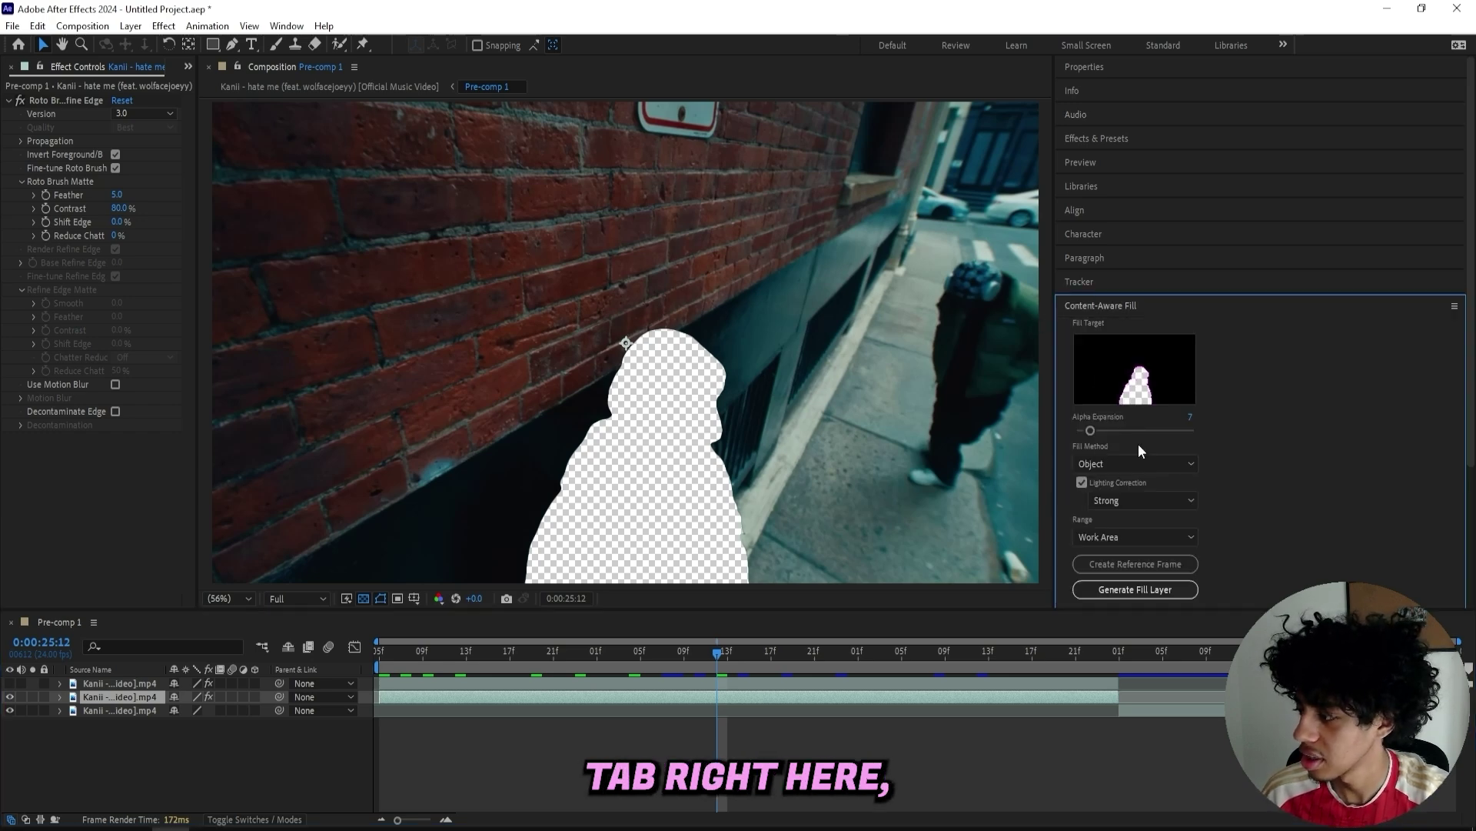
scroll(1139, 445, down, 3)
Step: Trim the work area to end at 0:00:27:00, where the first shot finishes
drag(684, 651, 1113, 675)
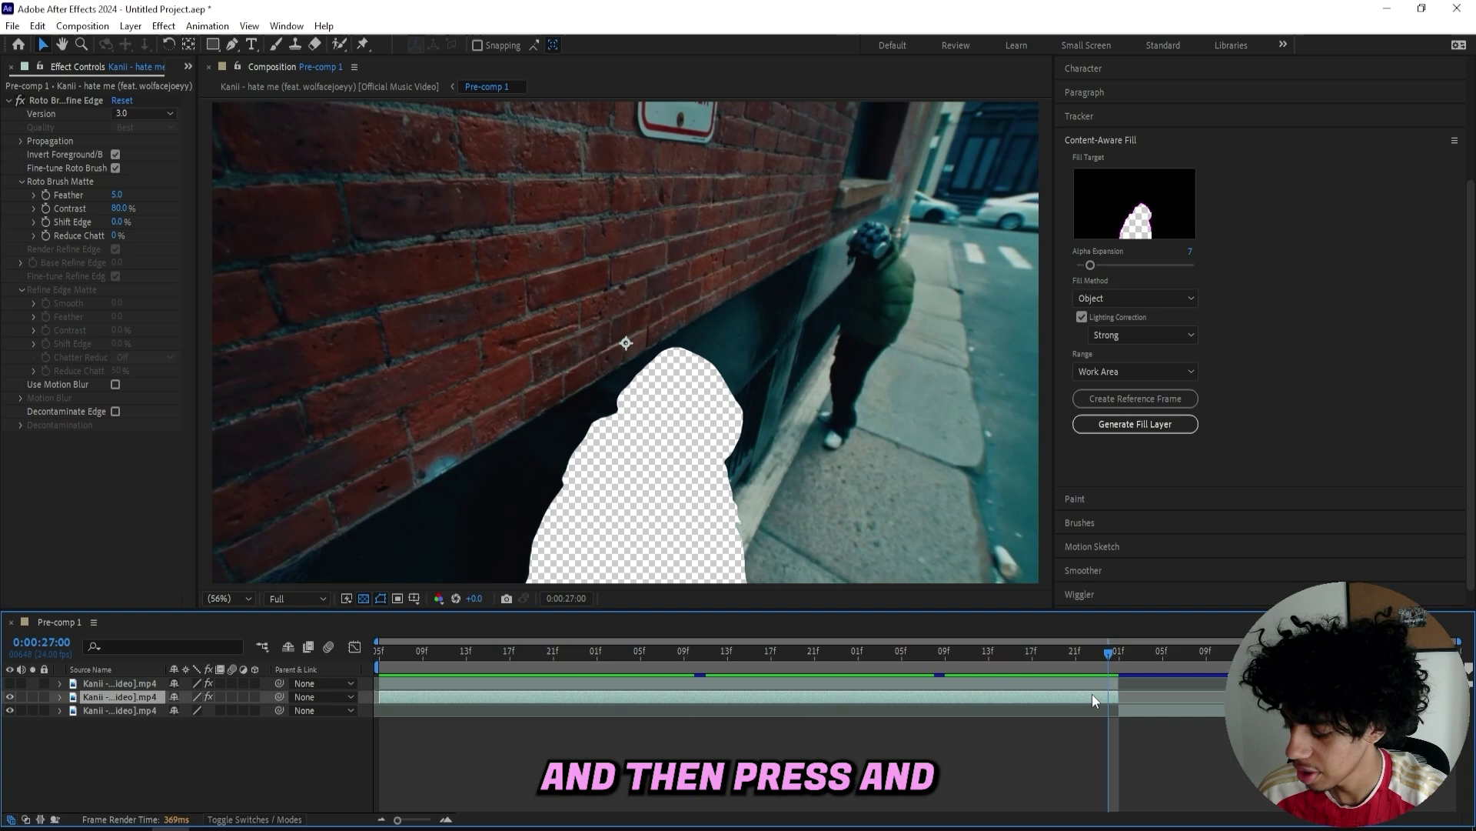
key(n)
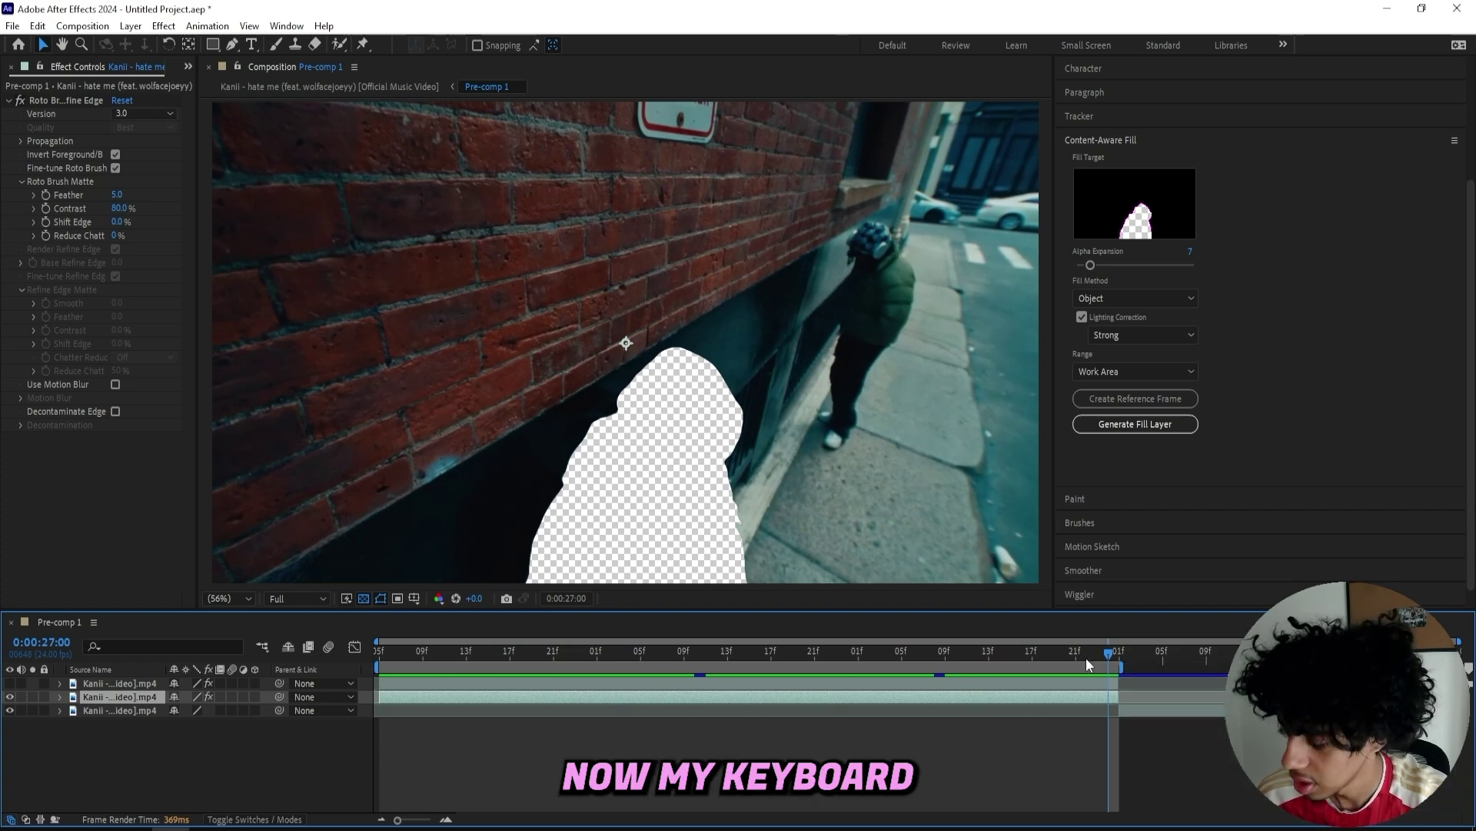
drag(1085, 655, 683, 656)
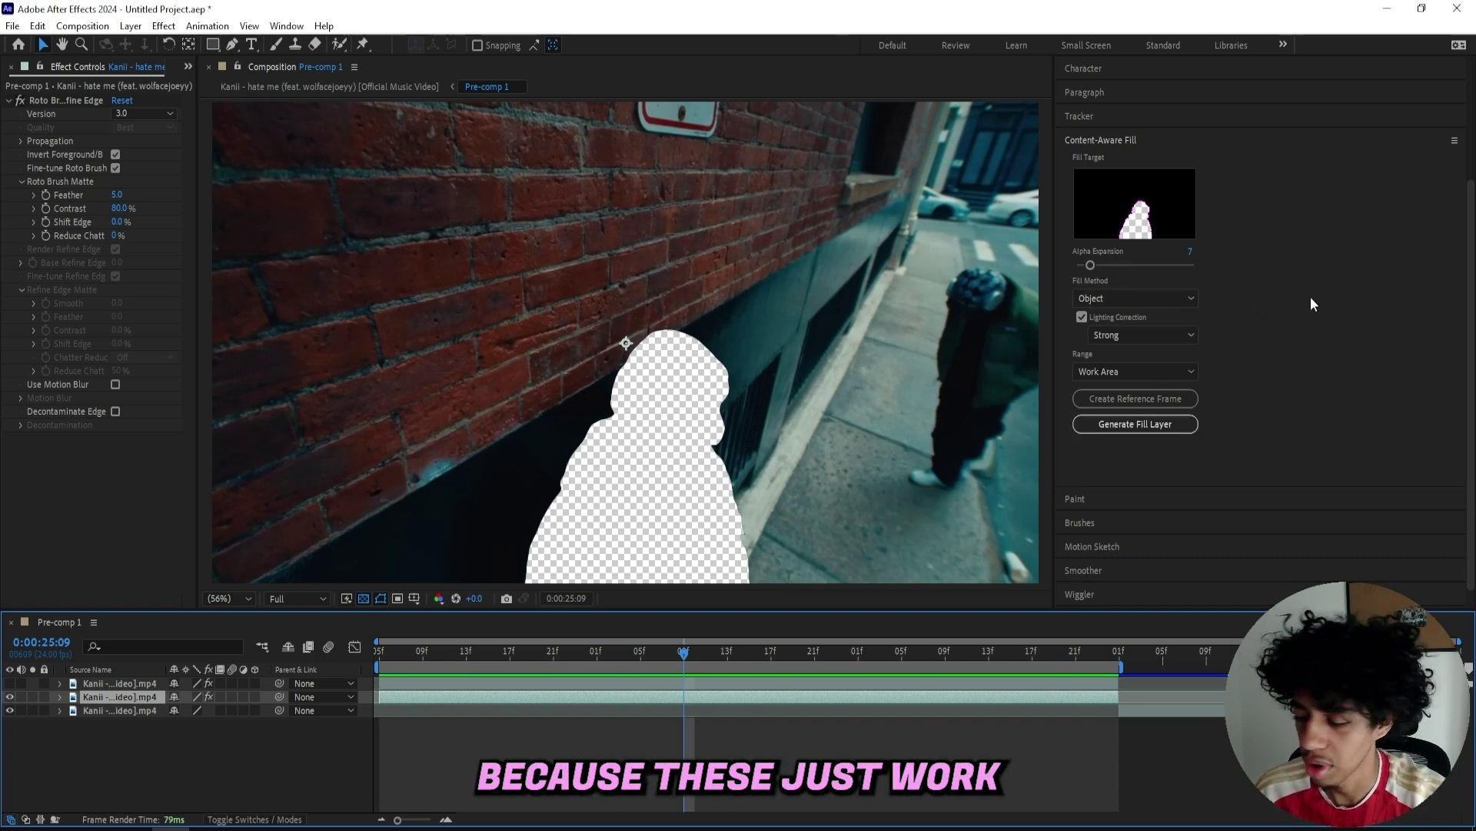
Step: Keep the Content-Aware Fill range on Work Area and generate the fill layer
click(1098, 371)
click(1128, 403)
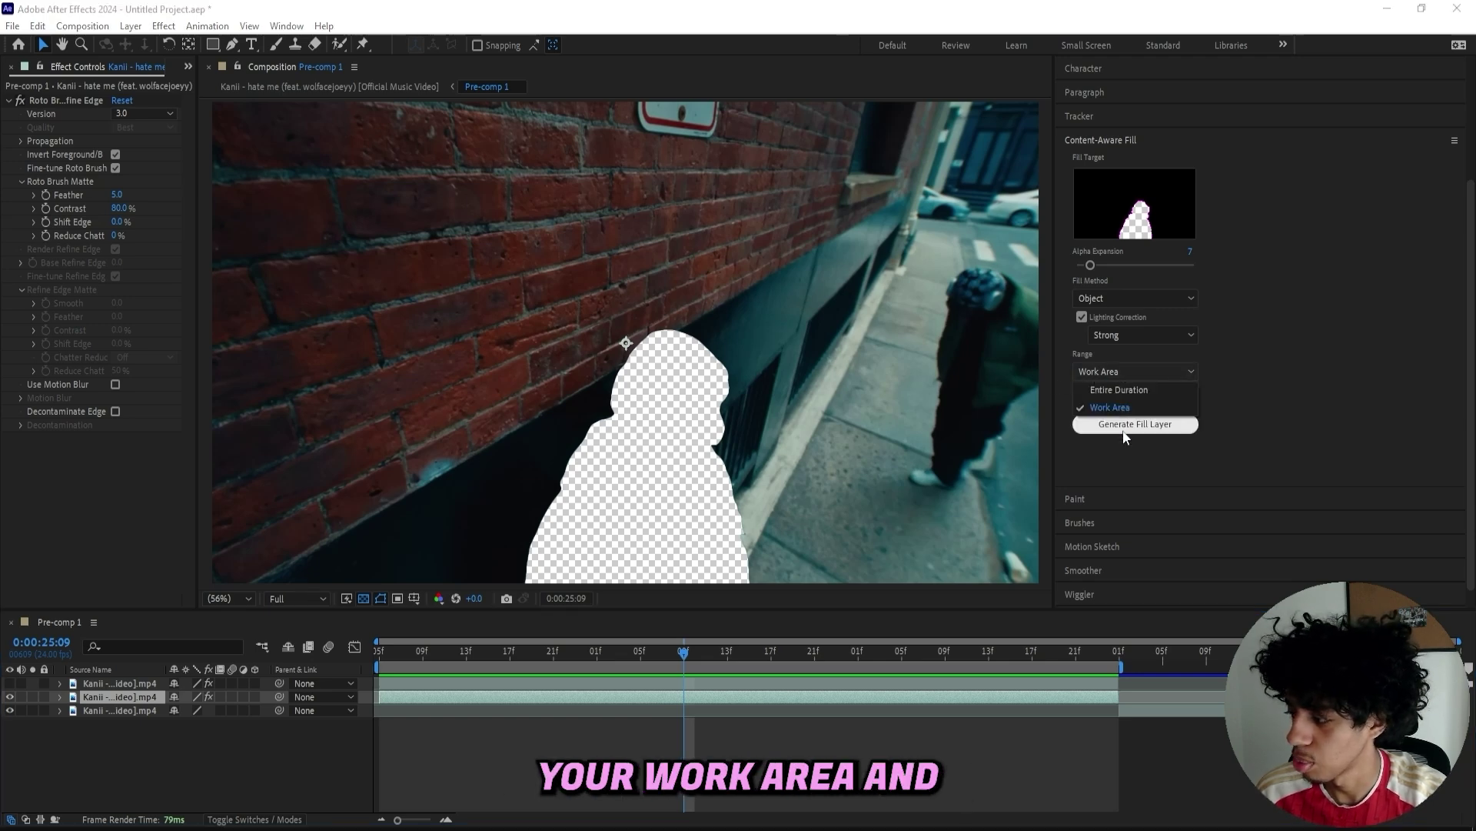
click(1135, 424)
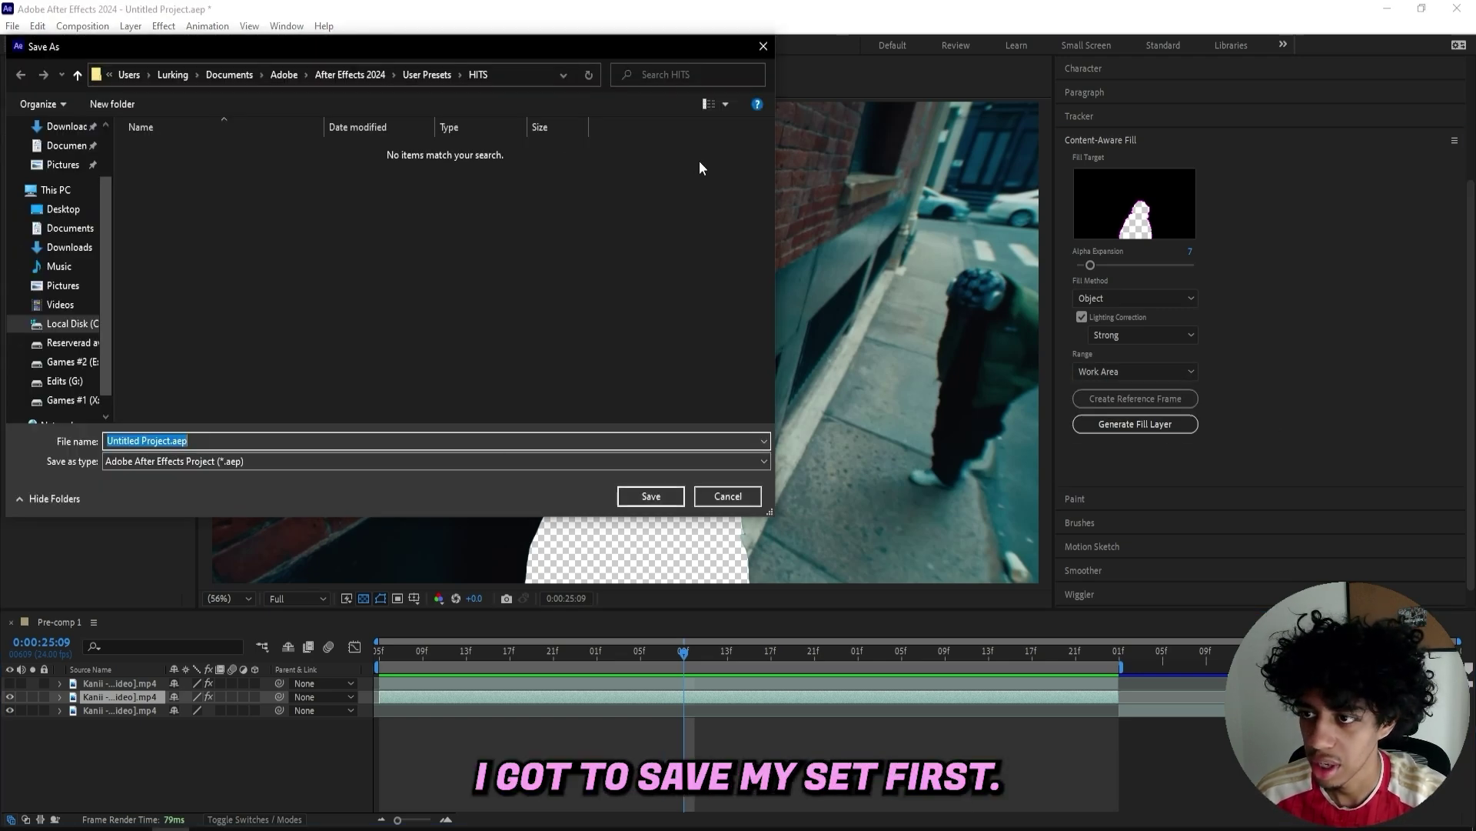
Step: Save the project as mask transition.aep in a new folder named week 3 inside 2025\YT TUTS\May on the Edits (G:) drive
click(64, 381)
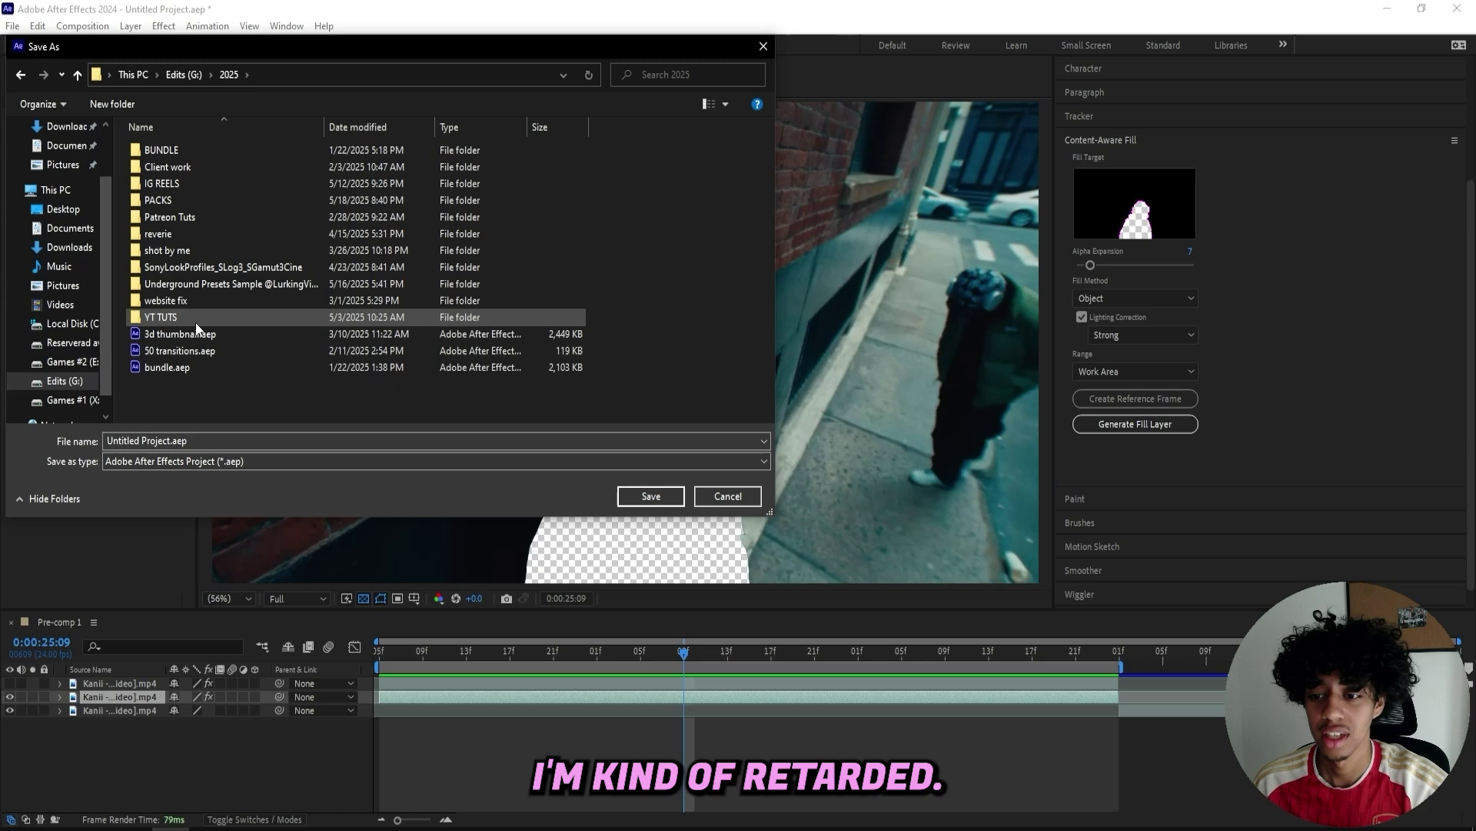
double_click(194, 323)
double_click(178, 167)
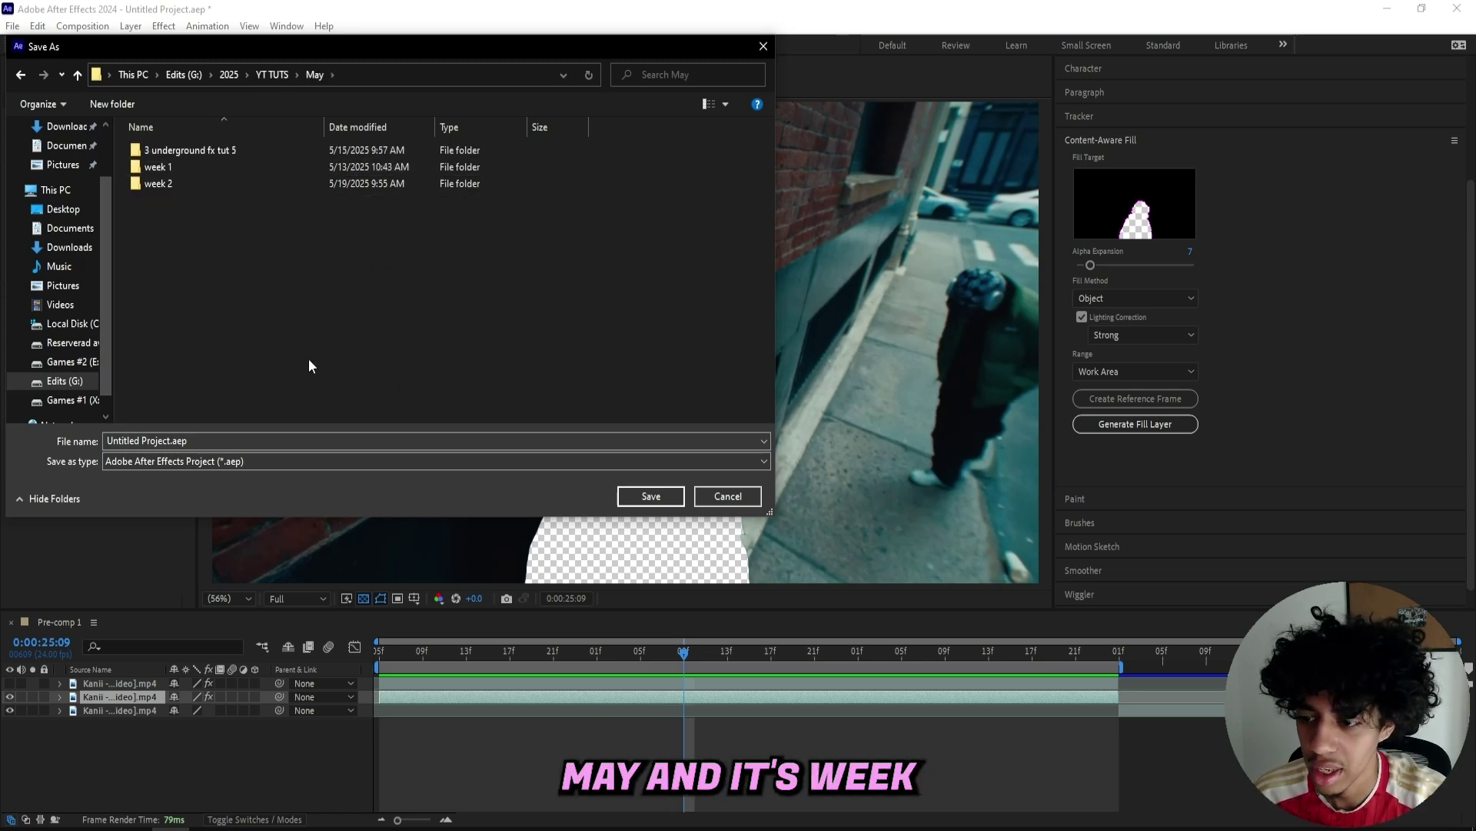
right_click(224, 293)
mouse_move(309, 467)
click(538, 469)
text(week 3)
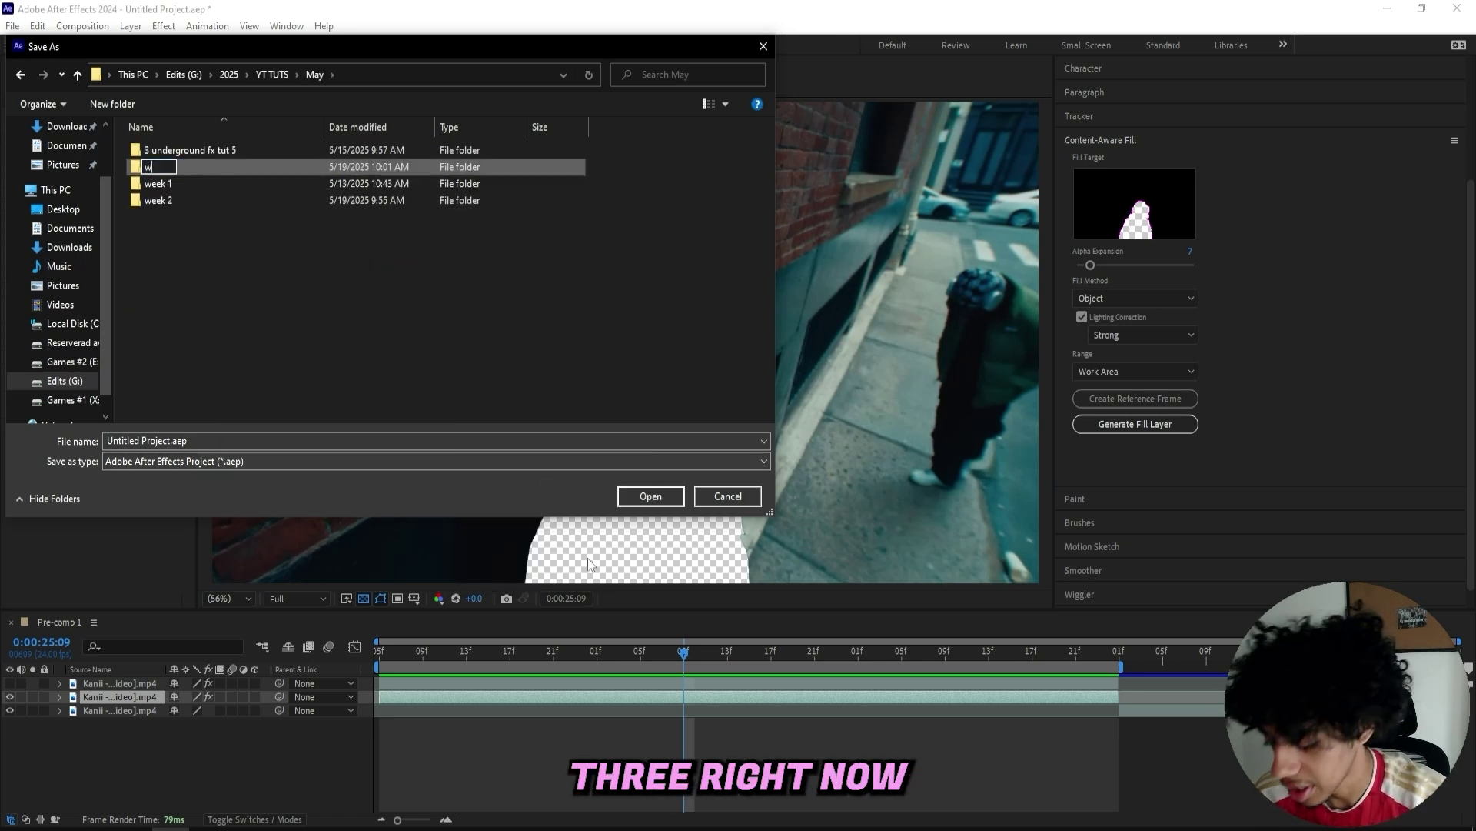
key(Return)
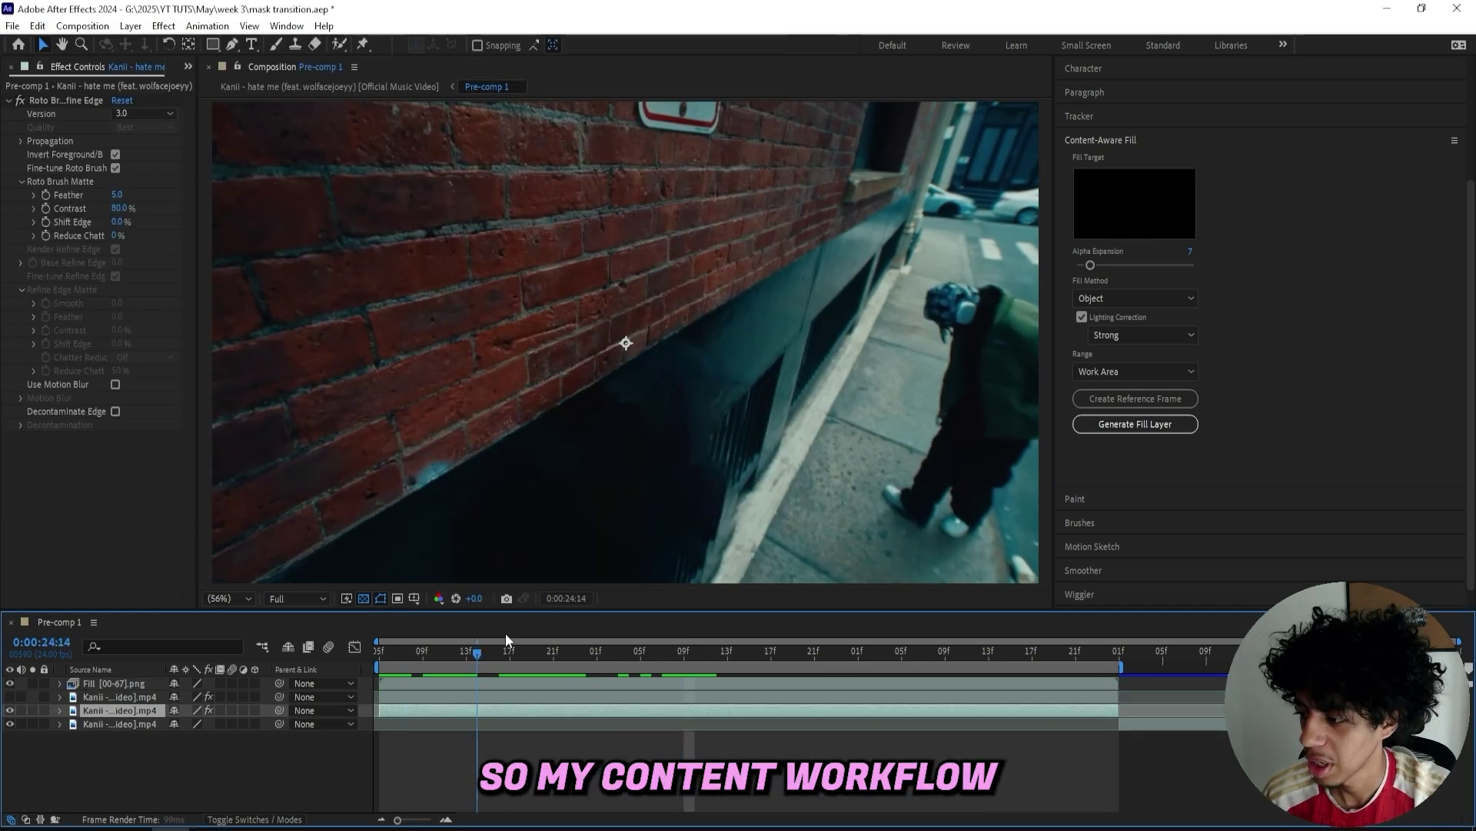
Step: Preview the filled background, and place the subject cutout layer above the fill layer with its visibility turned on
drag(505, 633, 957, 685)
key(space)
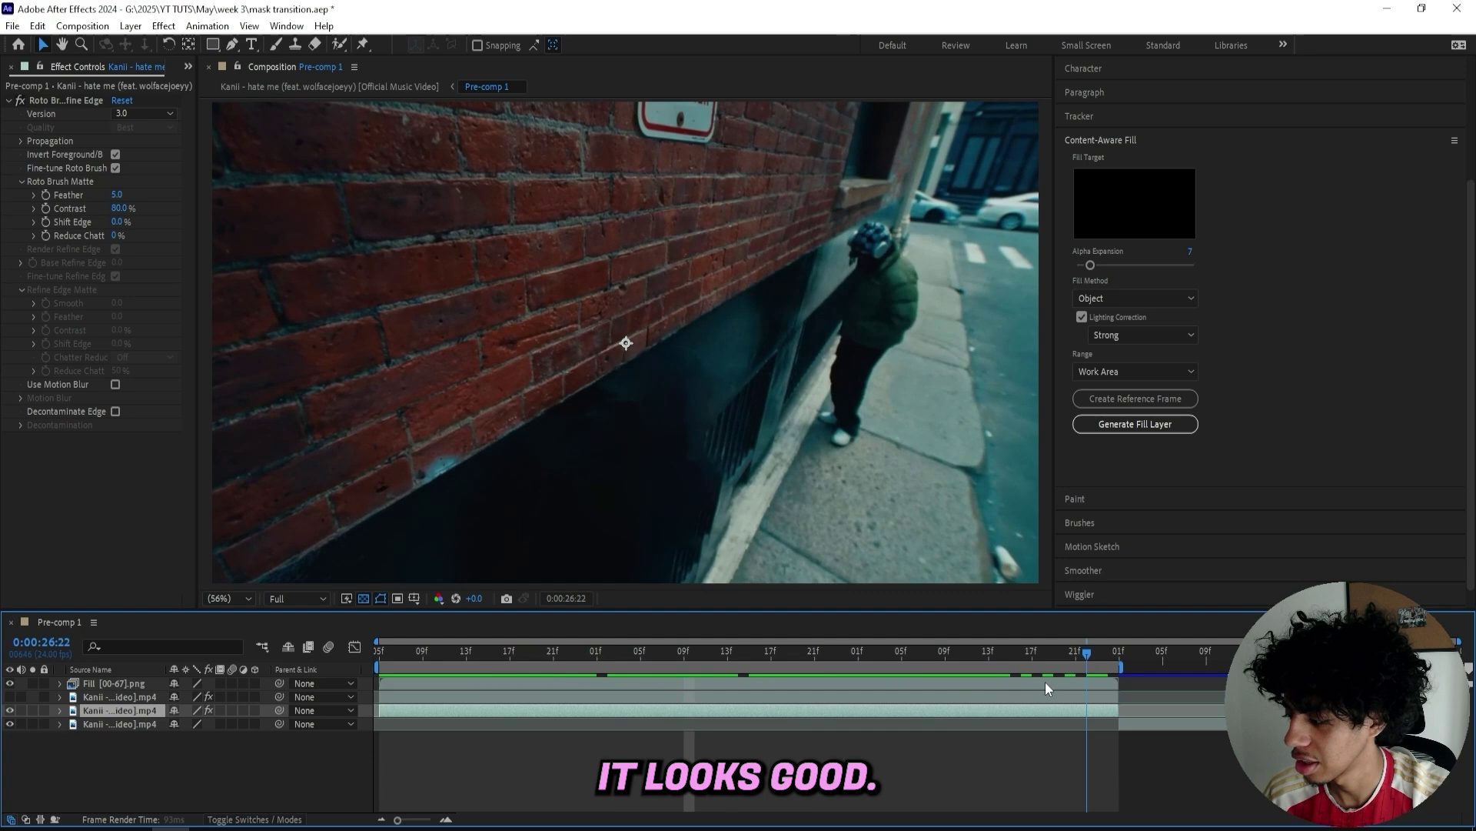
click(107, 698)
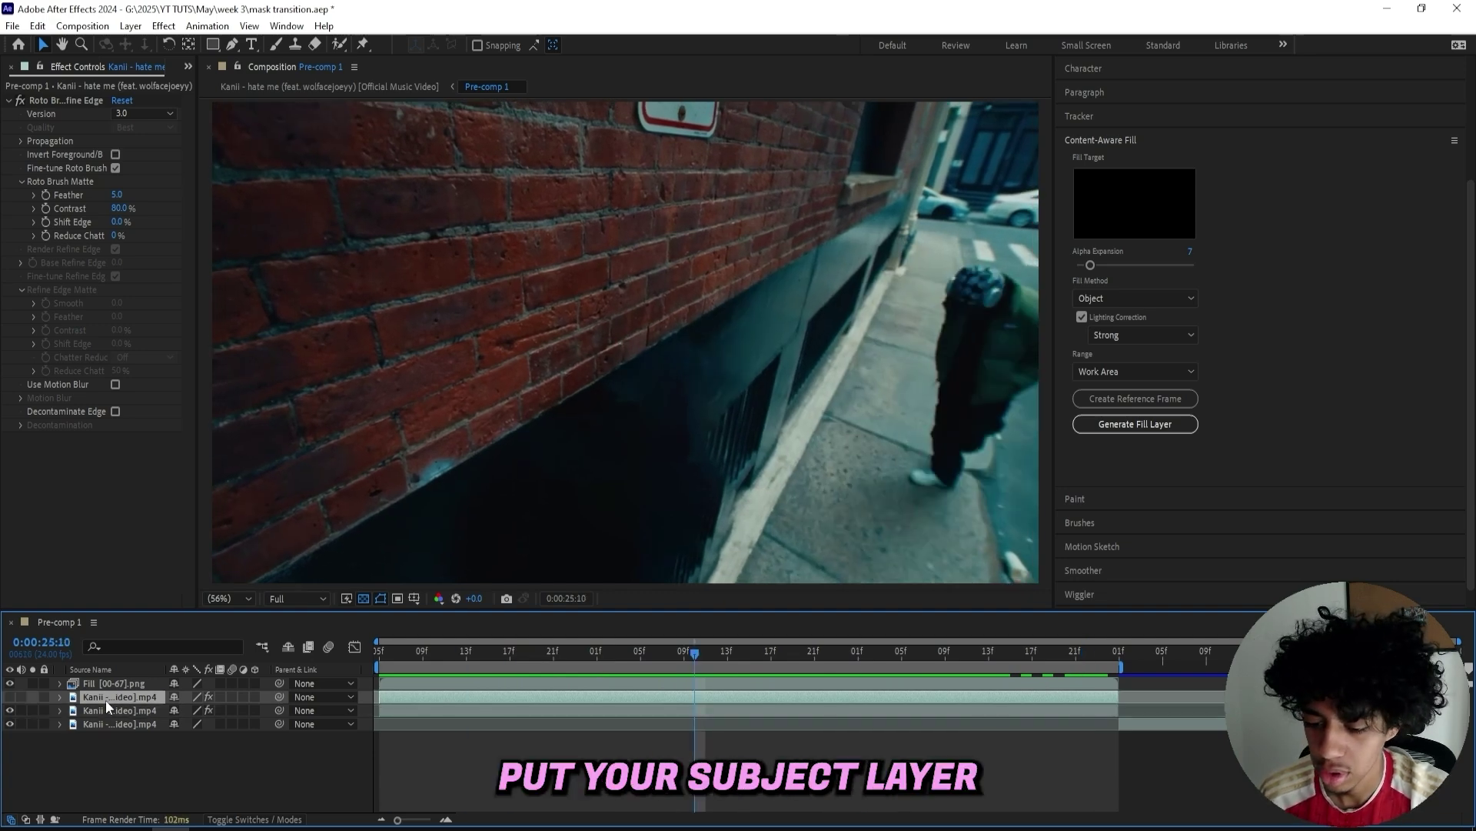
drag(104, 700, 103, 680)
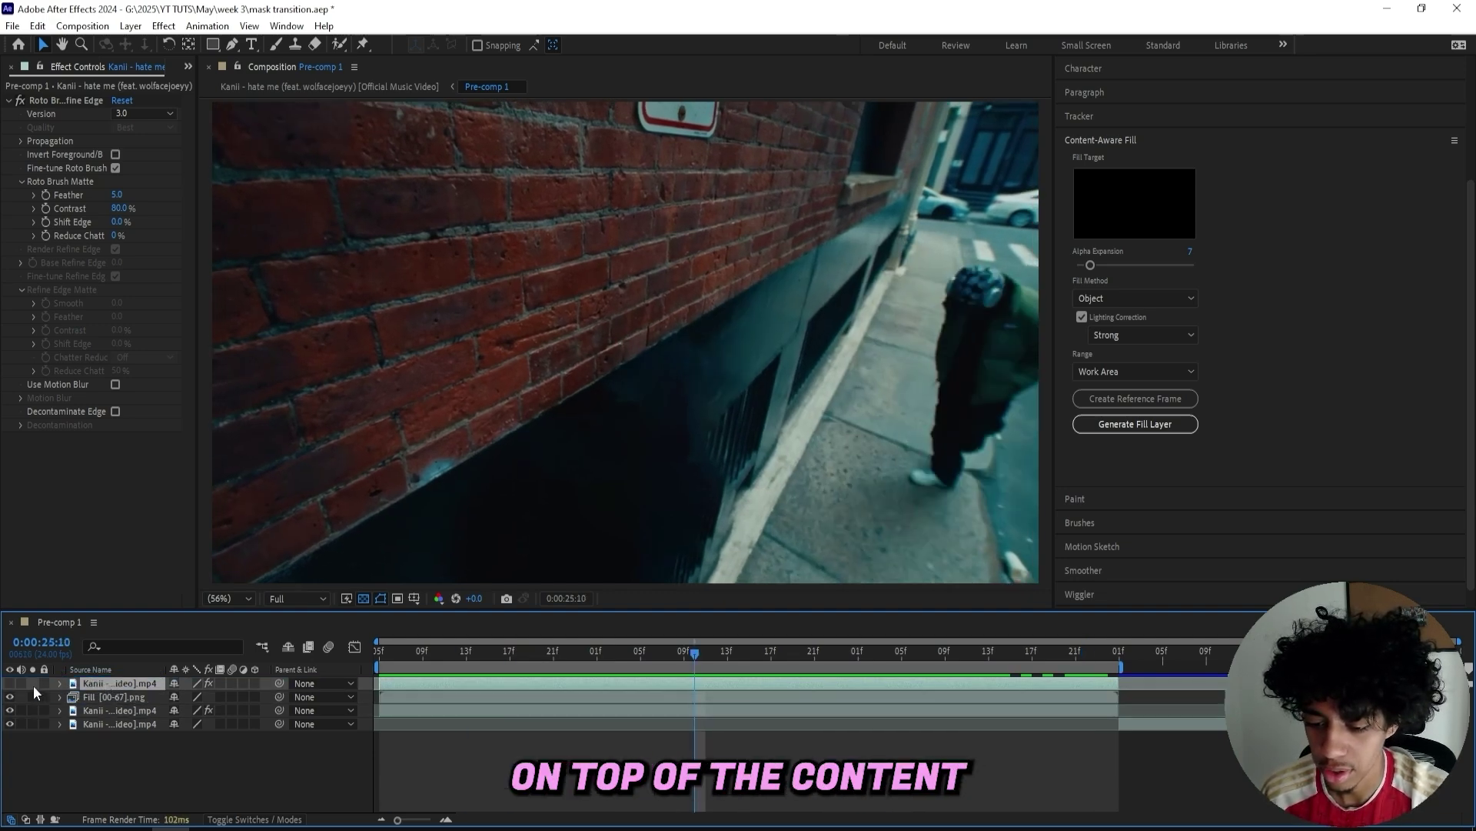
mouse_move(690, 672)
mouse_down()
mouse_move(340, 649)
mouse_move(913, 667)
mouse_move(899, 669)
mouse_up()
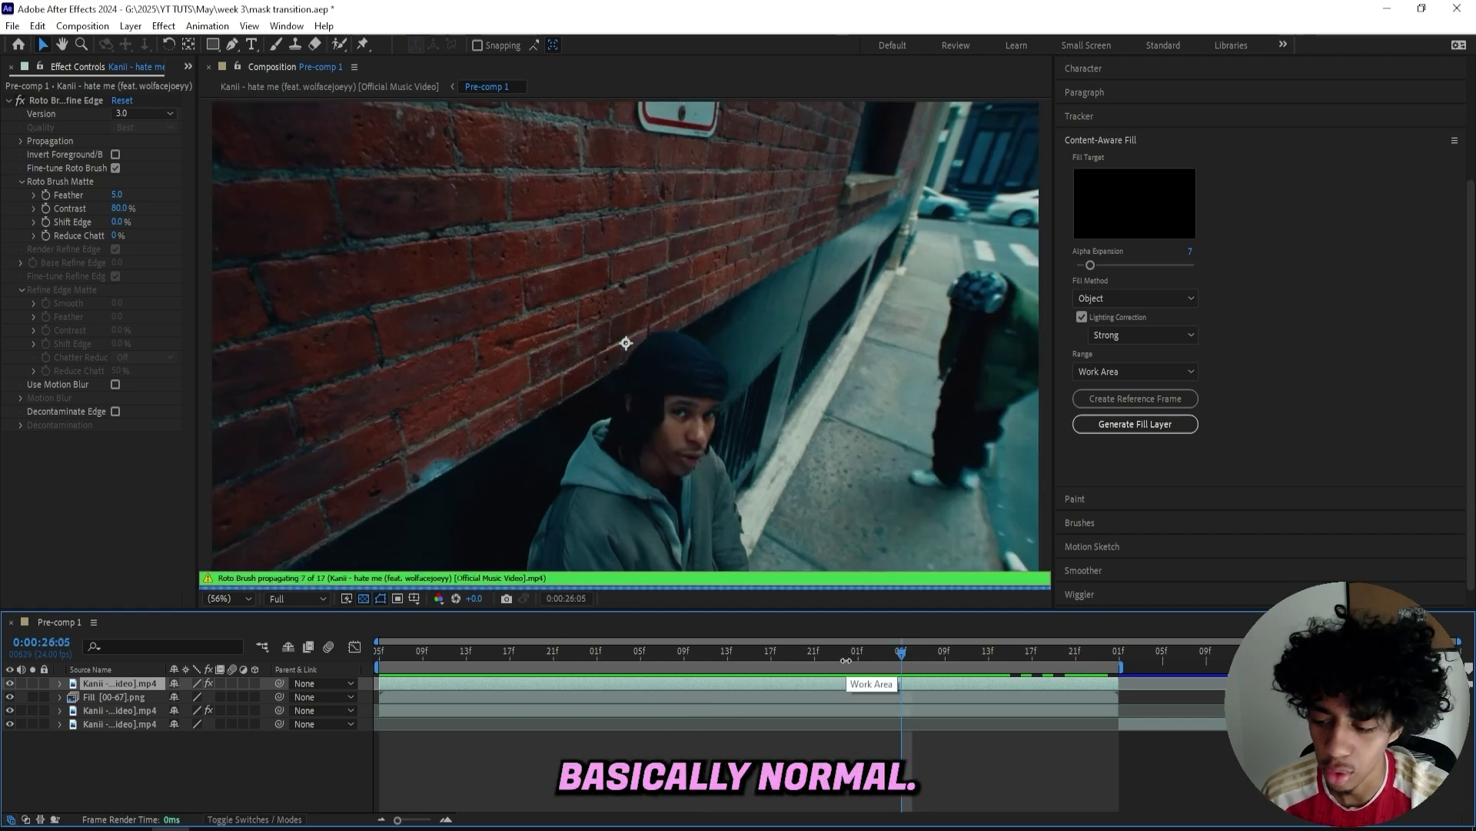
Step: At 0:00:24:19, draw a rectangular mask around the subject on the top layer and start keyframing its Mask Path
click(378, 650)
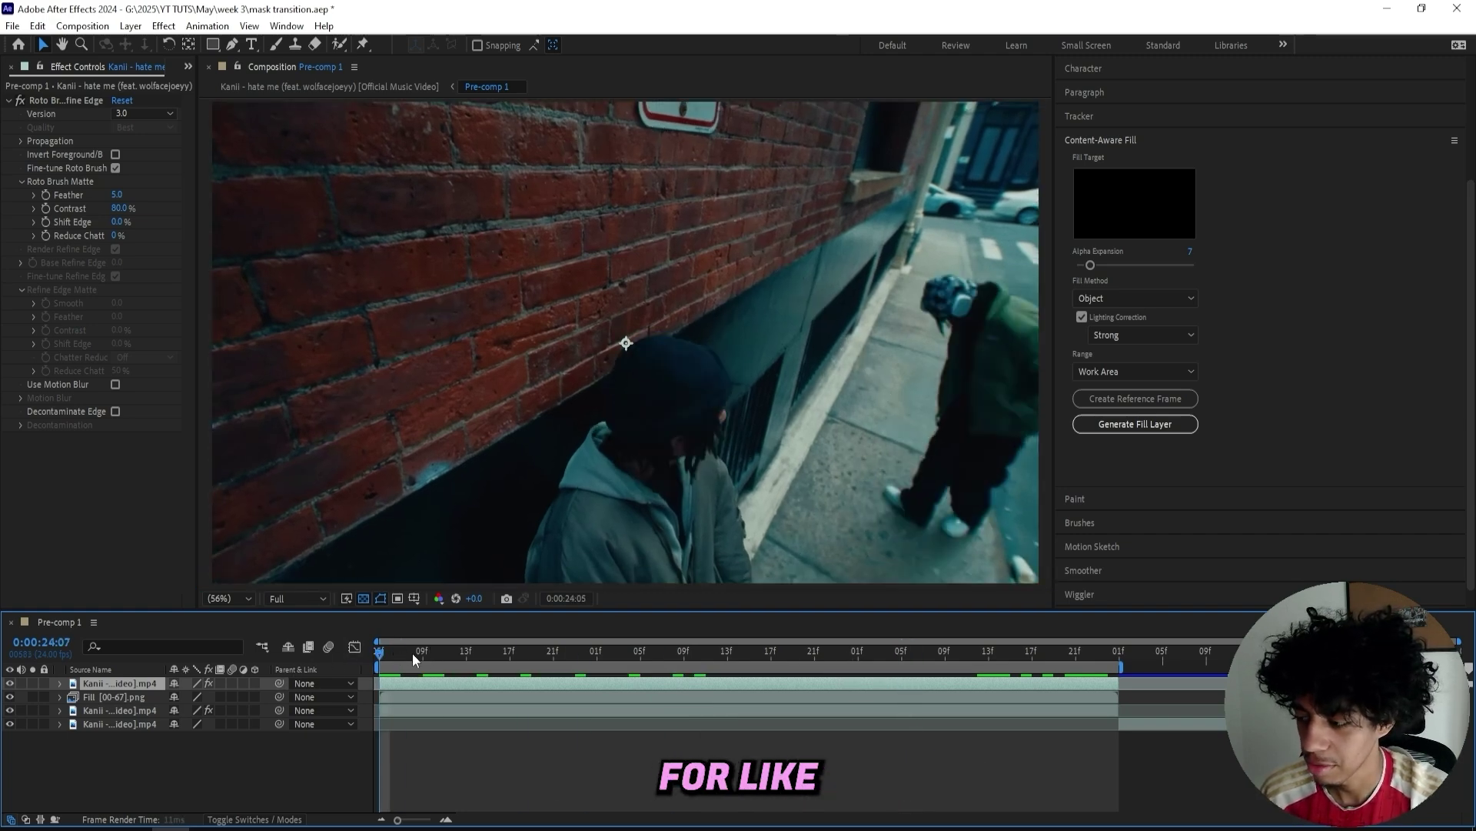
click(523, 653)
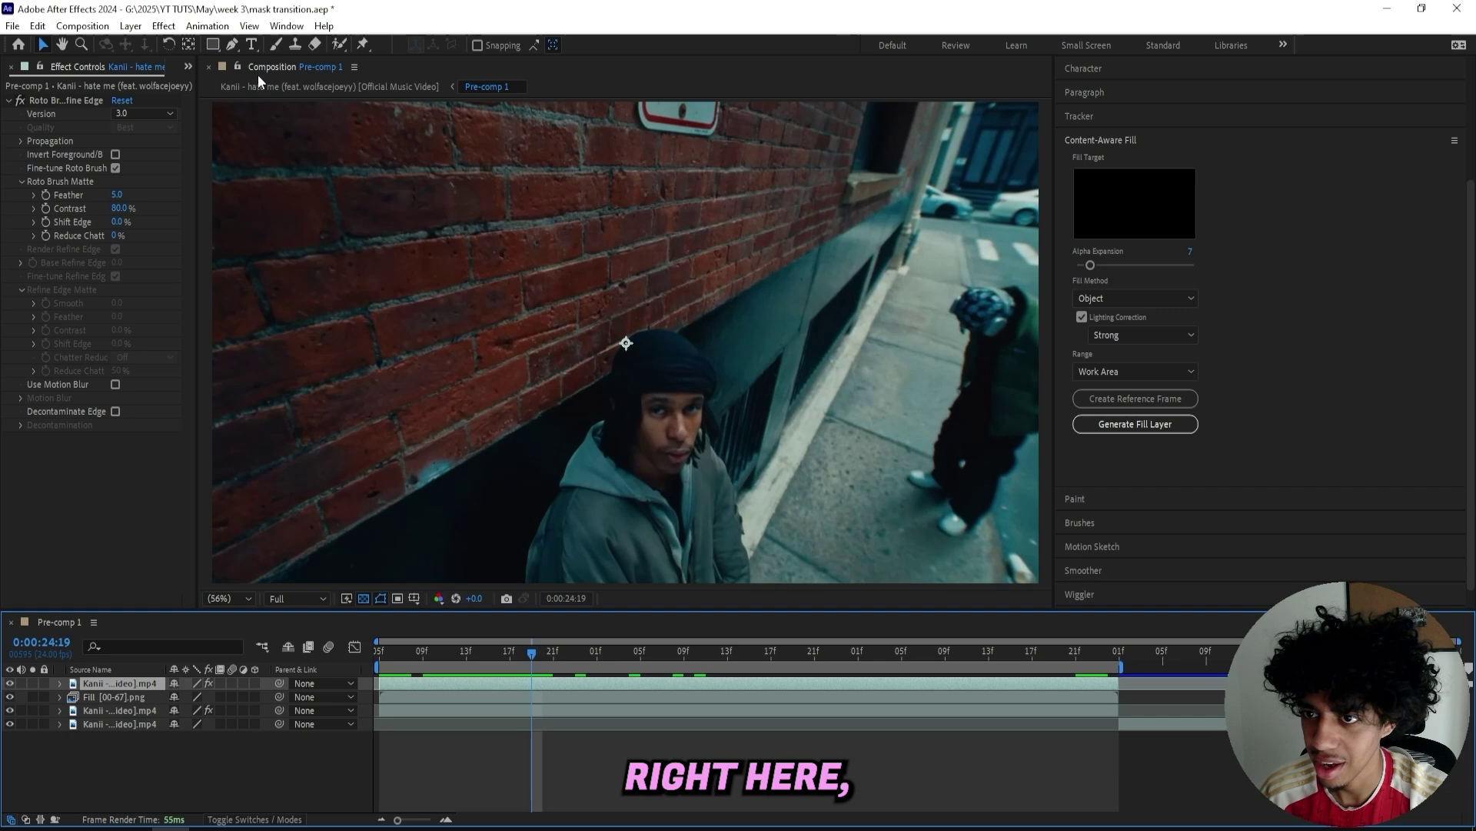
click(210, 45)
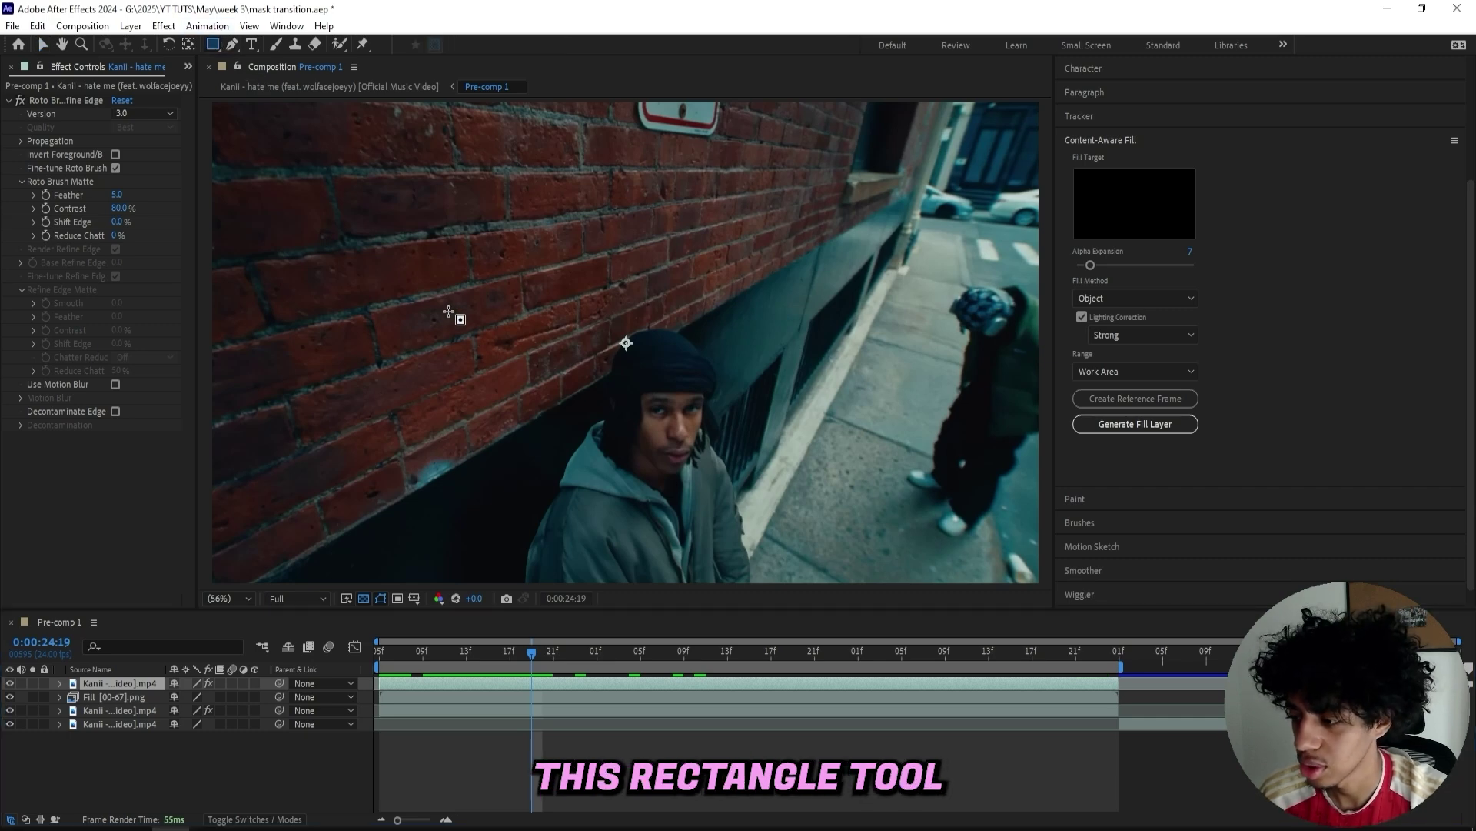
drag(762, 546, 844, 655)
drag(686, 411, 658, 304)
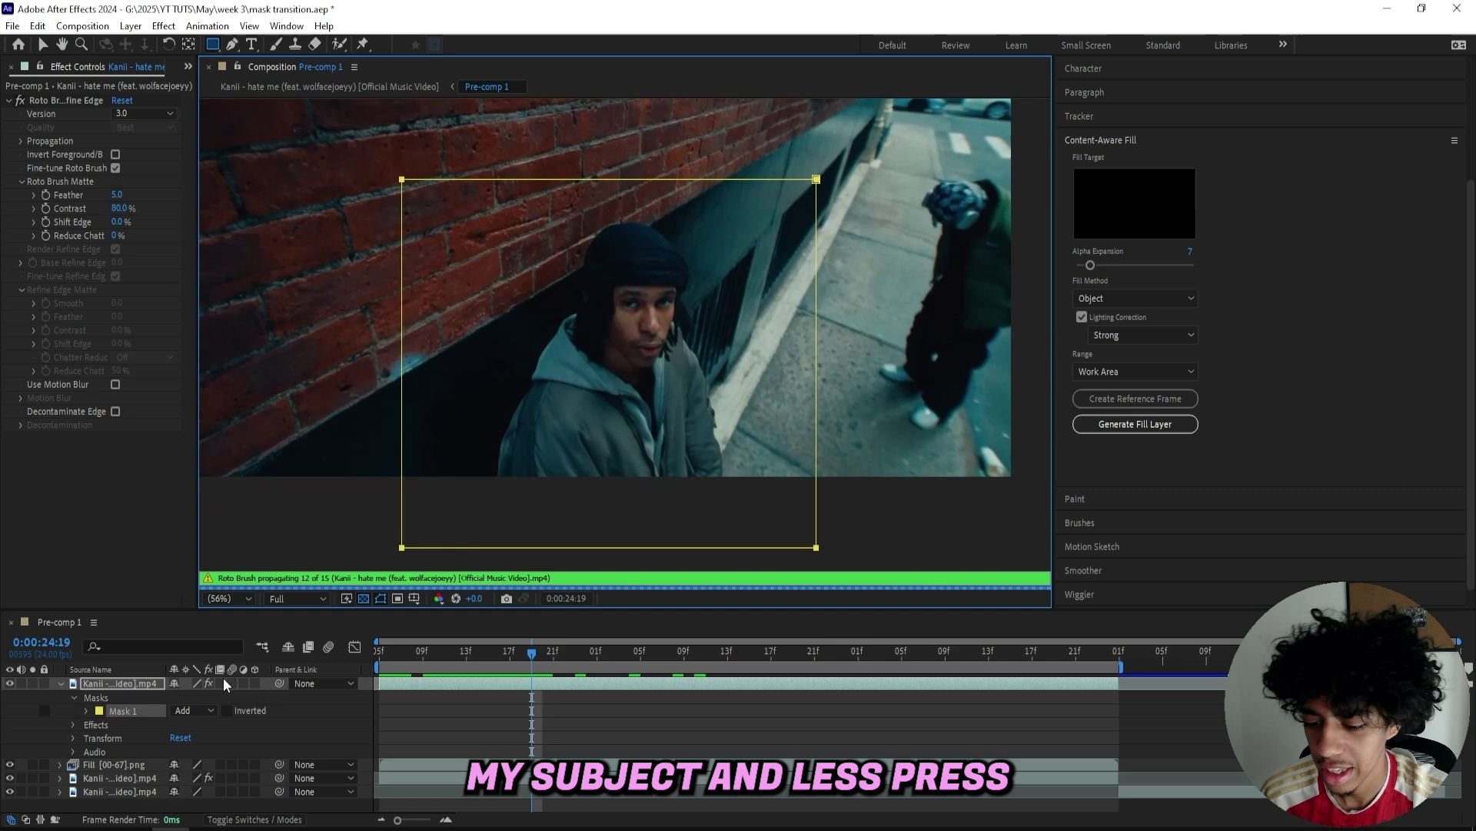
key(m)
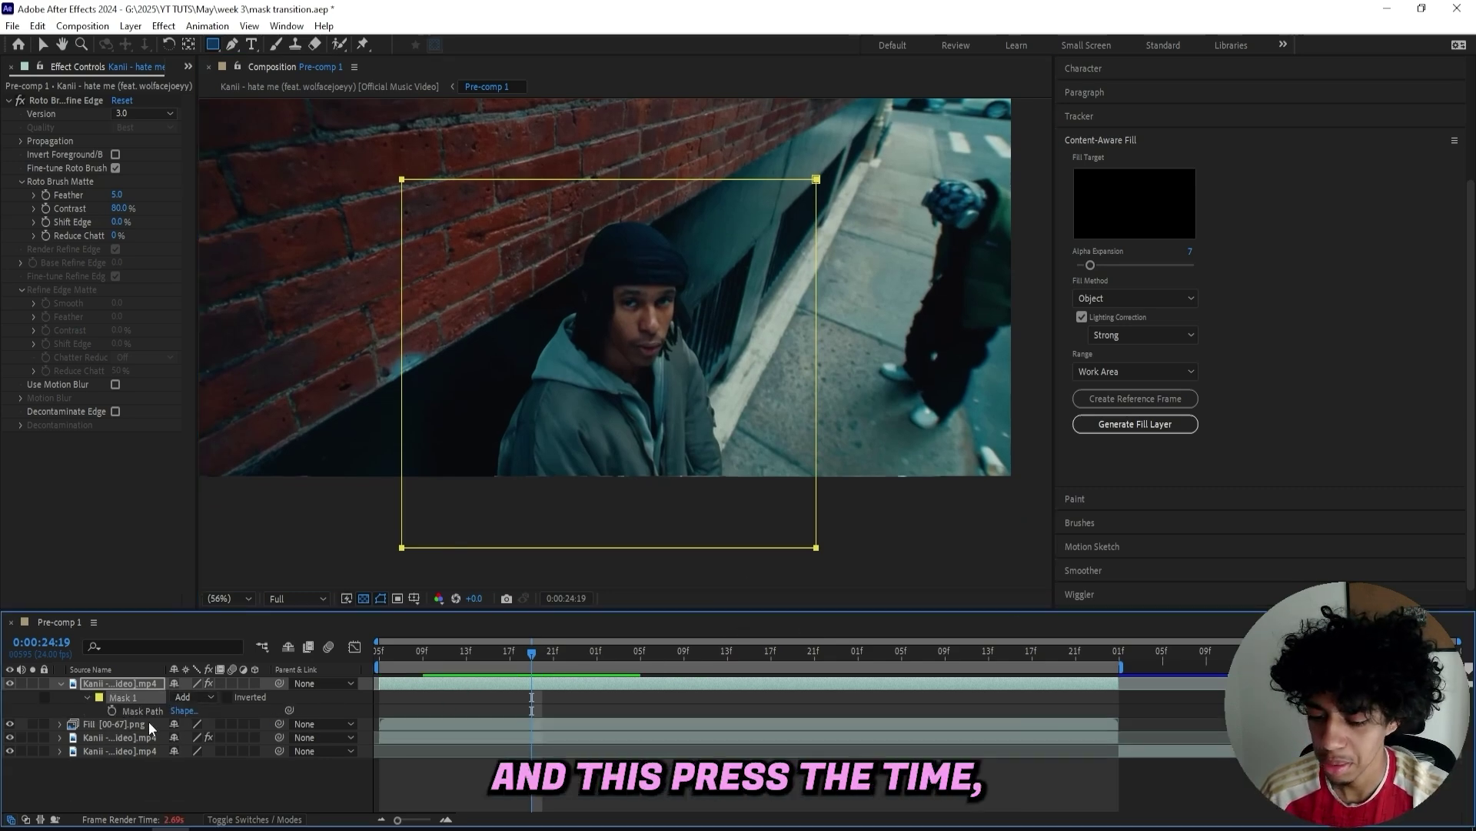
click(111, 711)
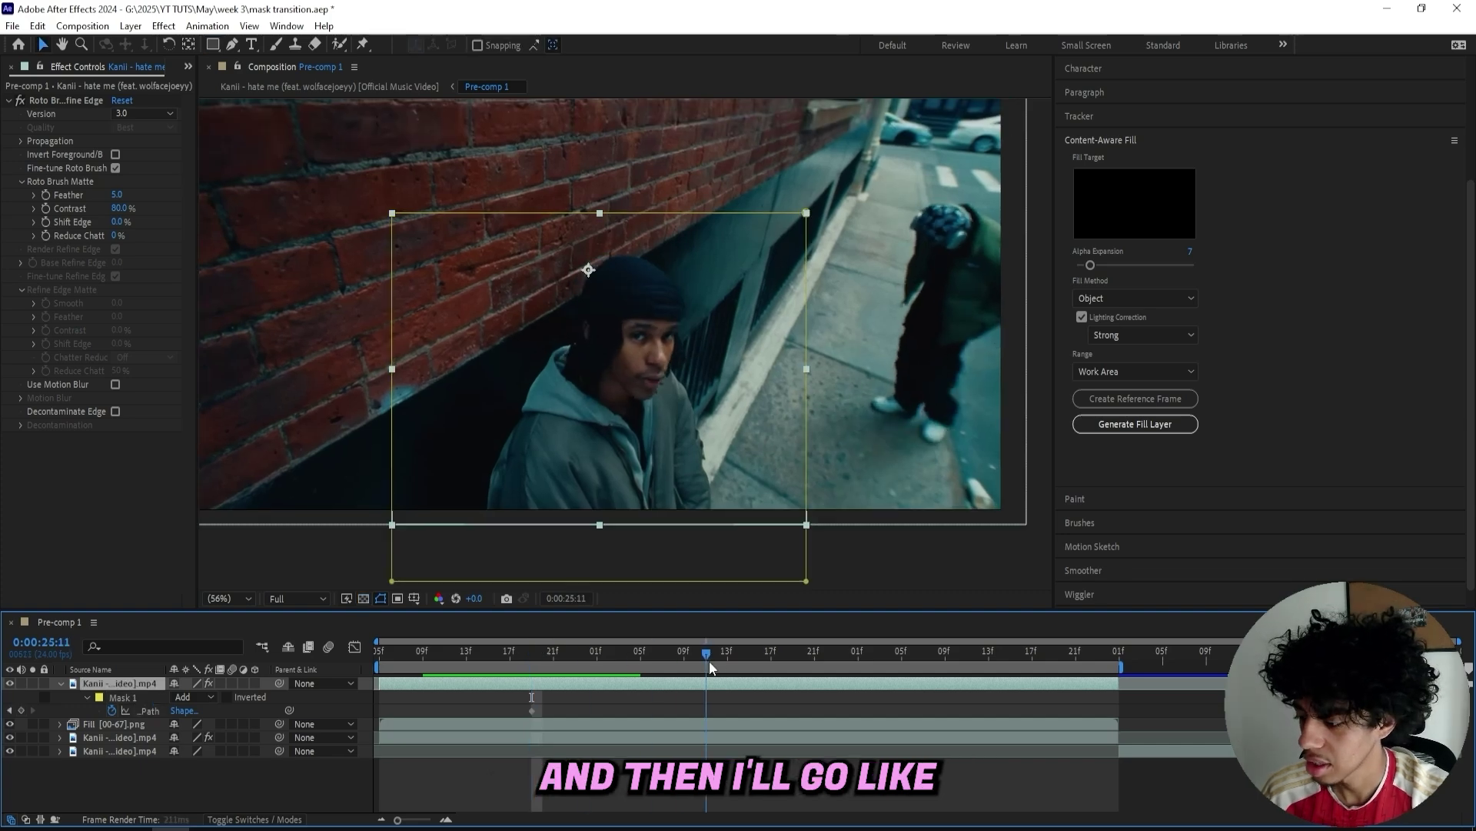
Step: At 0:00:25:16, lower the mask's two top corner points until the subject is fully hidden, and preview the Mask Path animation
drag(713, 669, 762, 669)
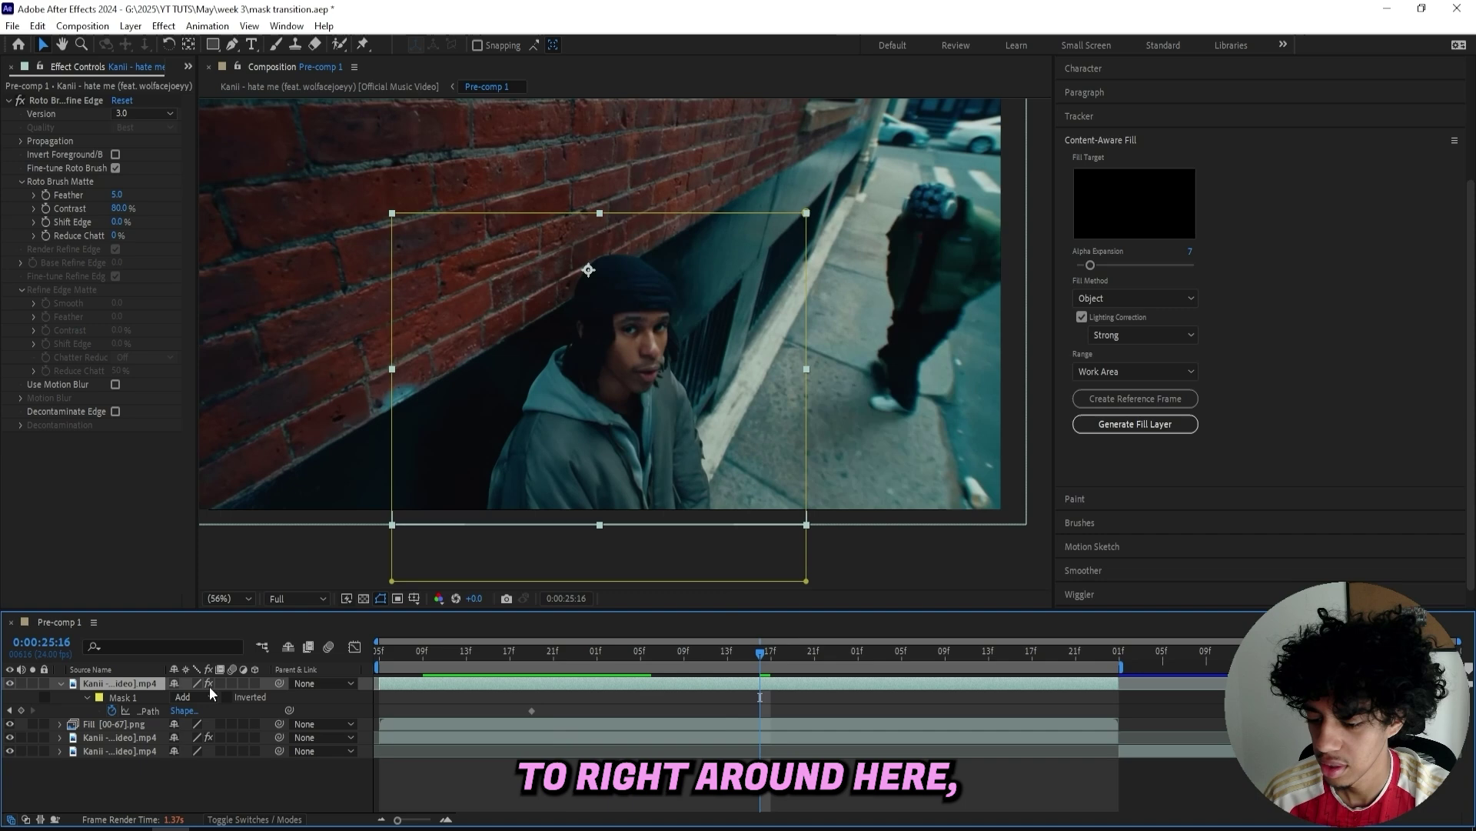
click(391, 213)
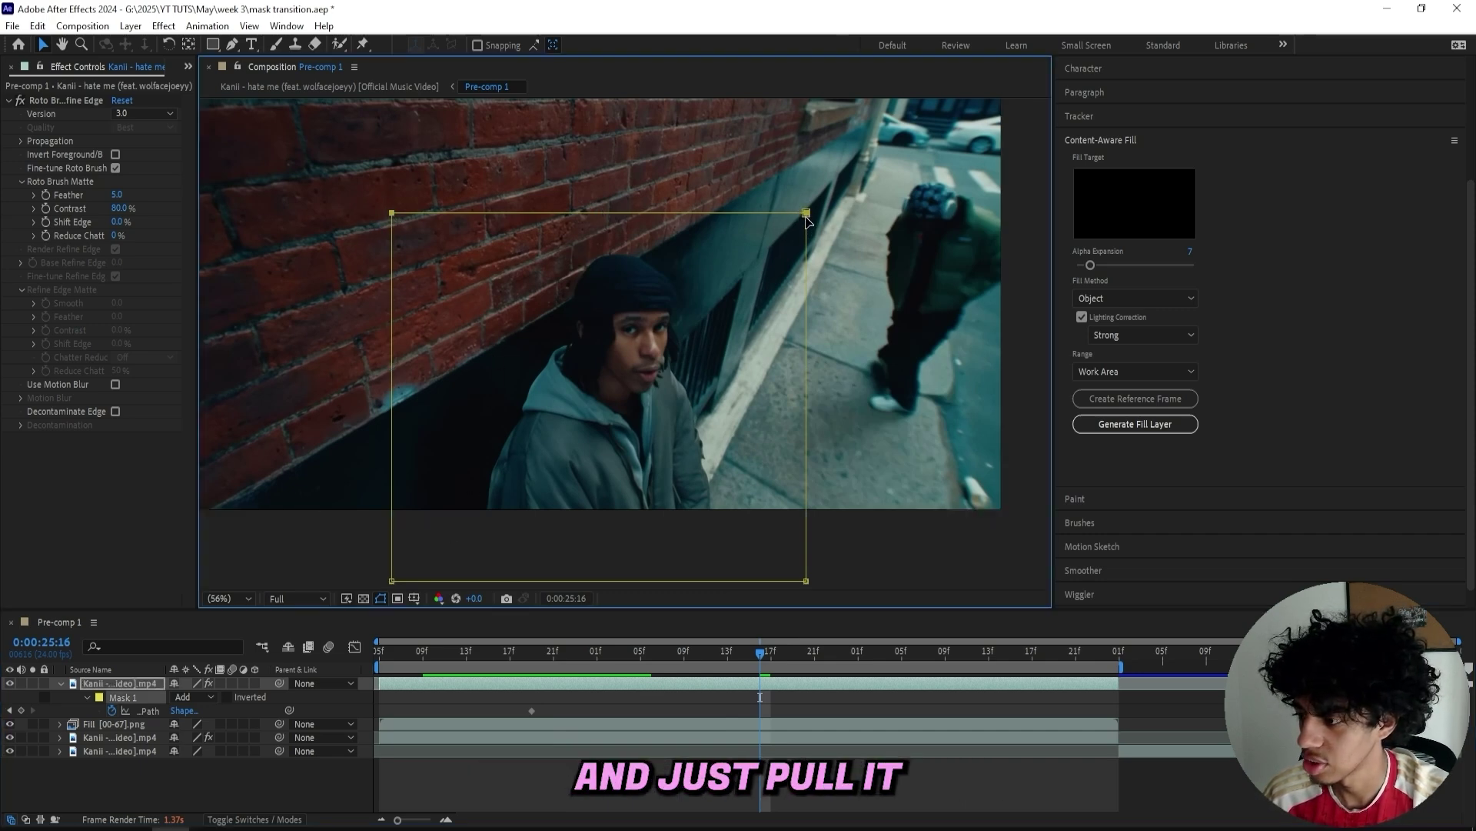
drag(806, 223, 809, 239)
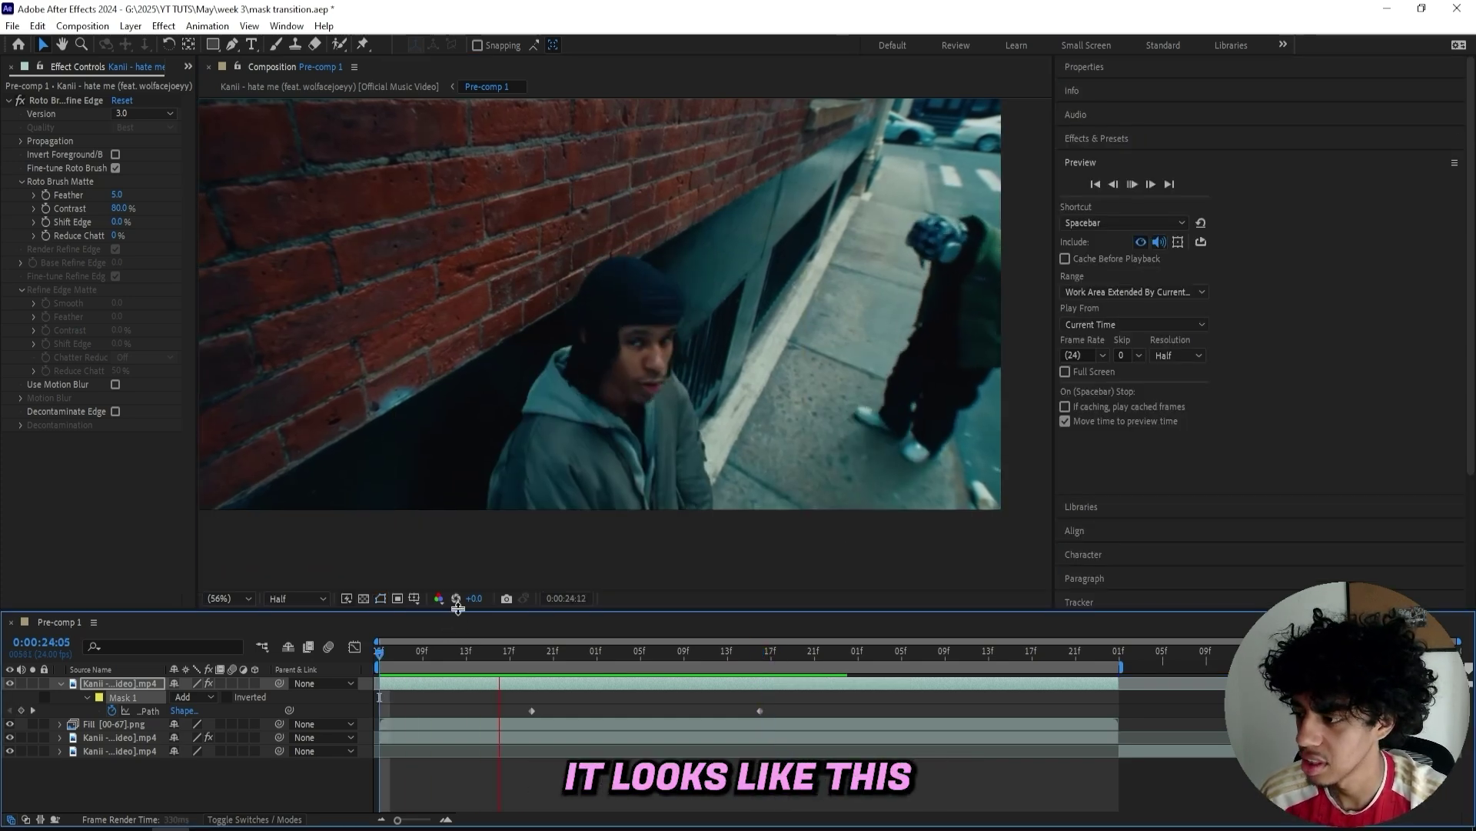
key(space)
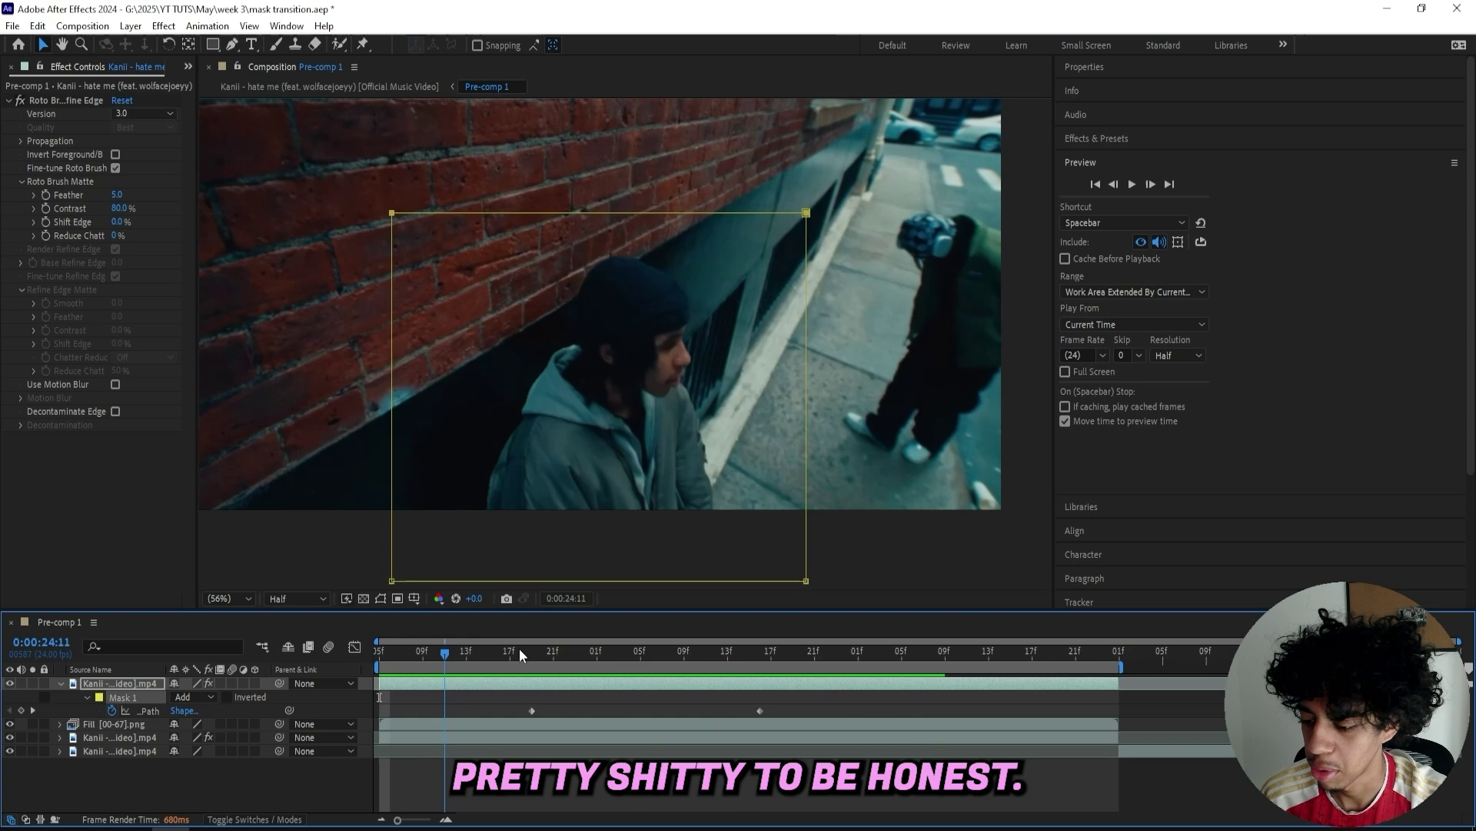
Step: Enable motion blur for the masked subject layer and set its Mask Feather to 89 pixels
drag(519, 652, 553, 701)
click(233, 683)
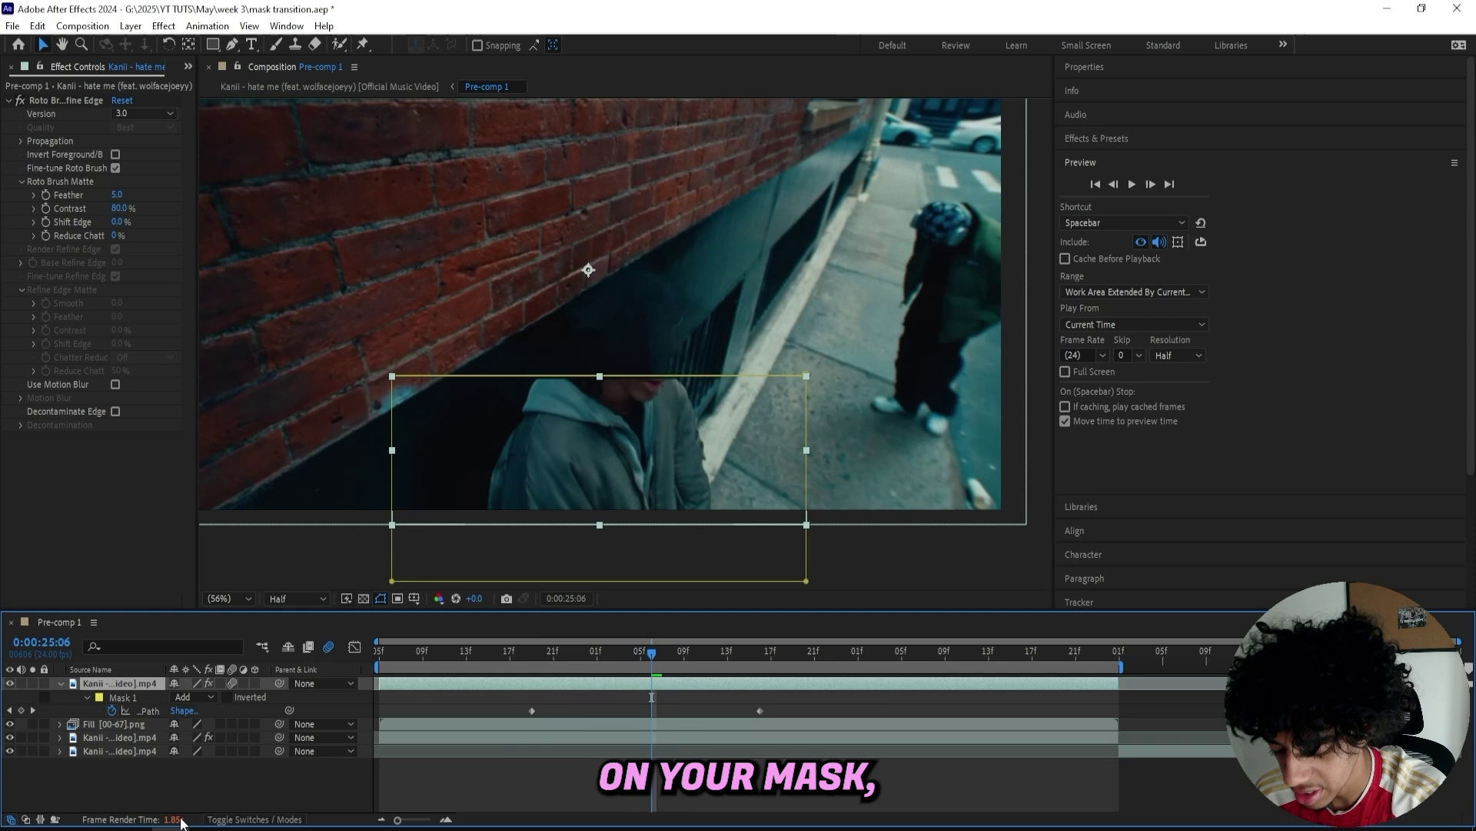
key(m)
key(m)
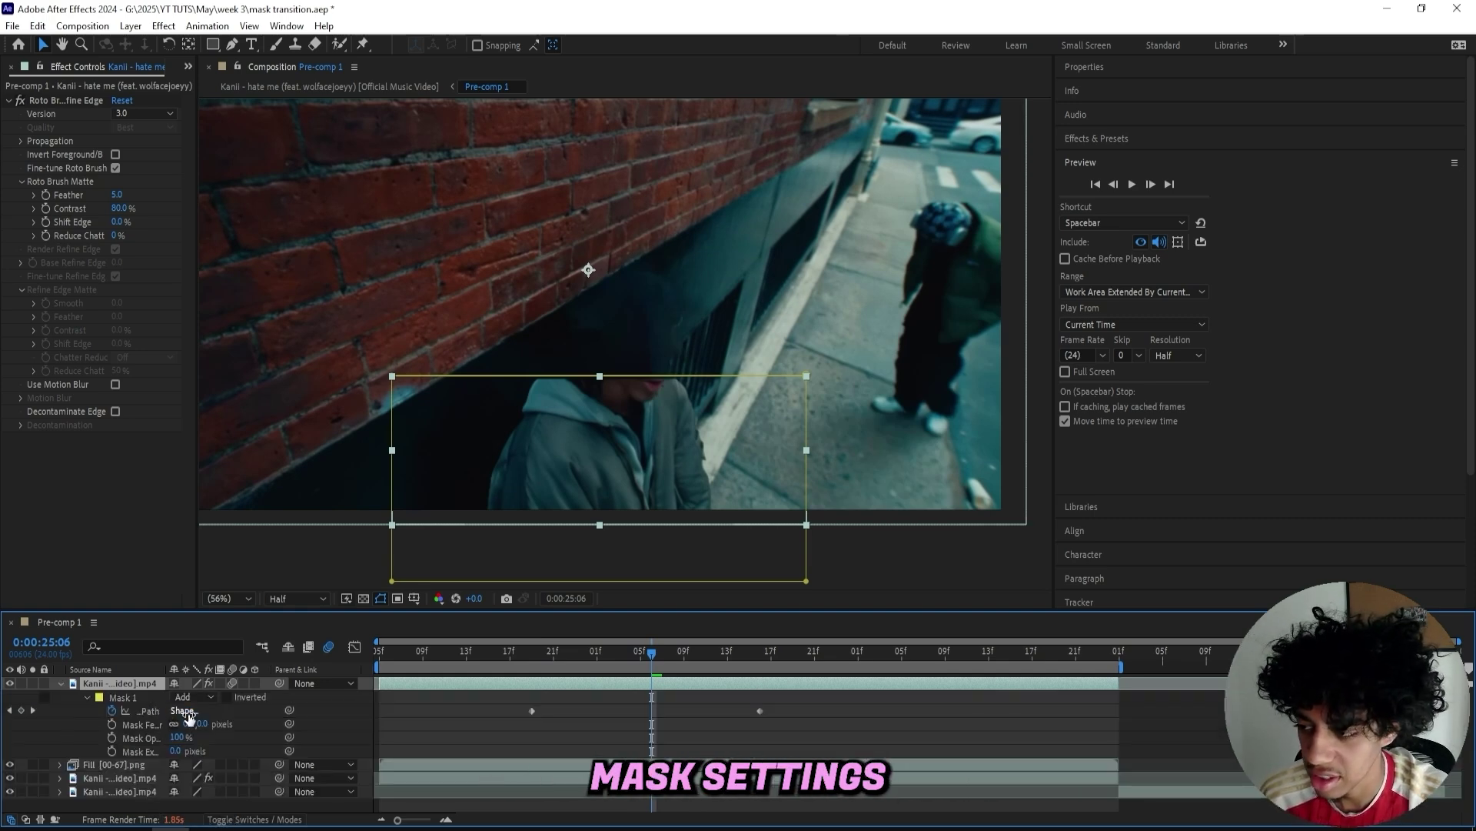
click(237, 719)
drag(201, 725, 270, 722)
click(248, 709)
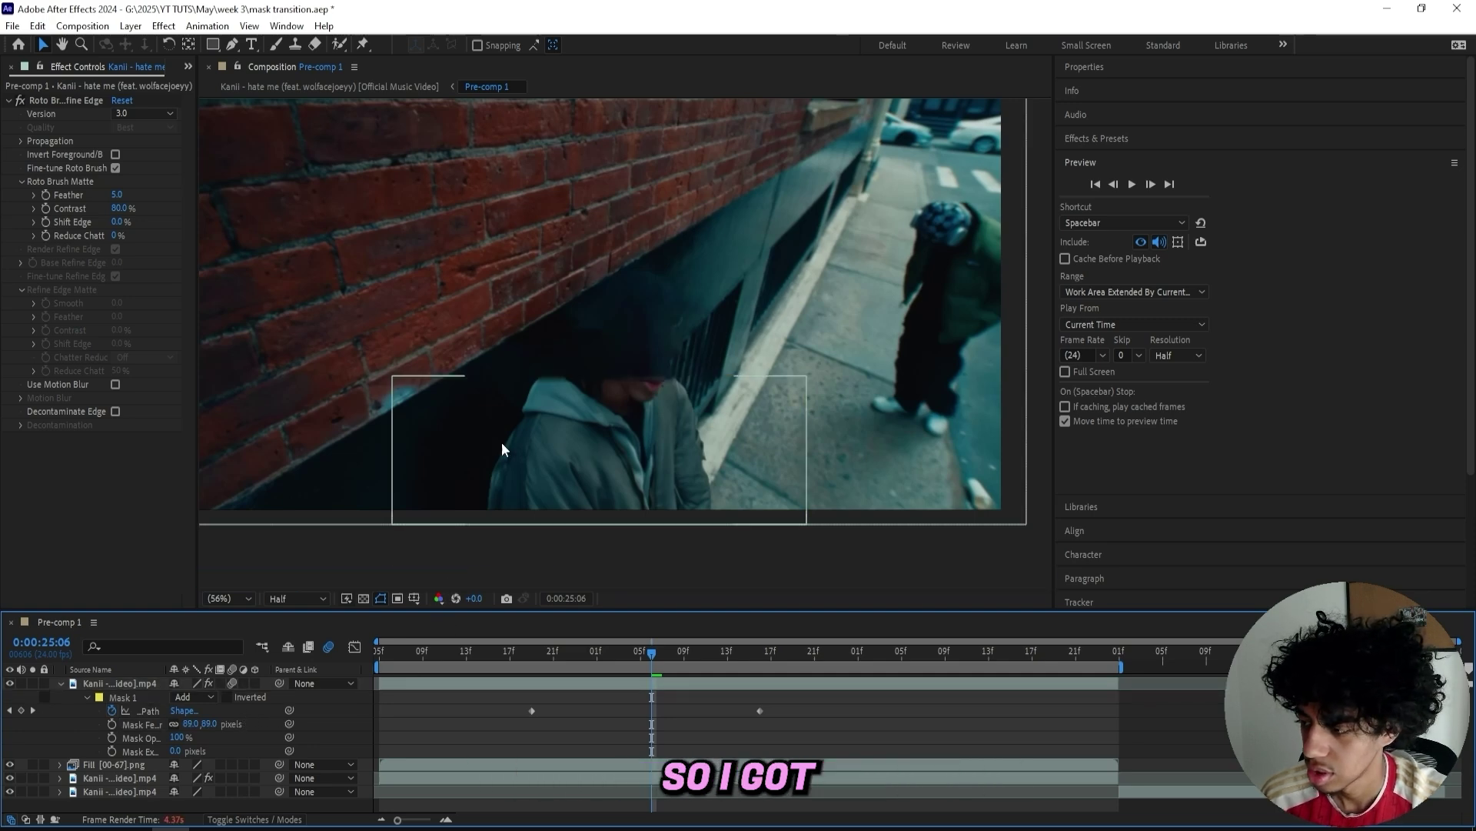
Step: Examine the softness of the feathered mask edge across the subject's face at close range
scroll(624, 401, up, 2)
key(h)
drag(624, 401, 632, 362)
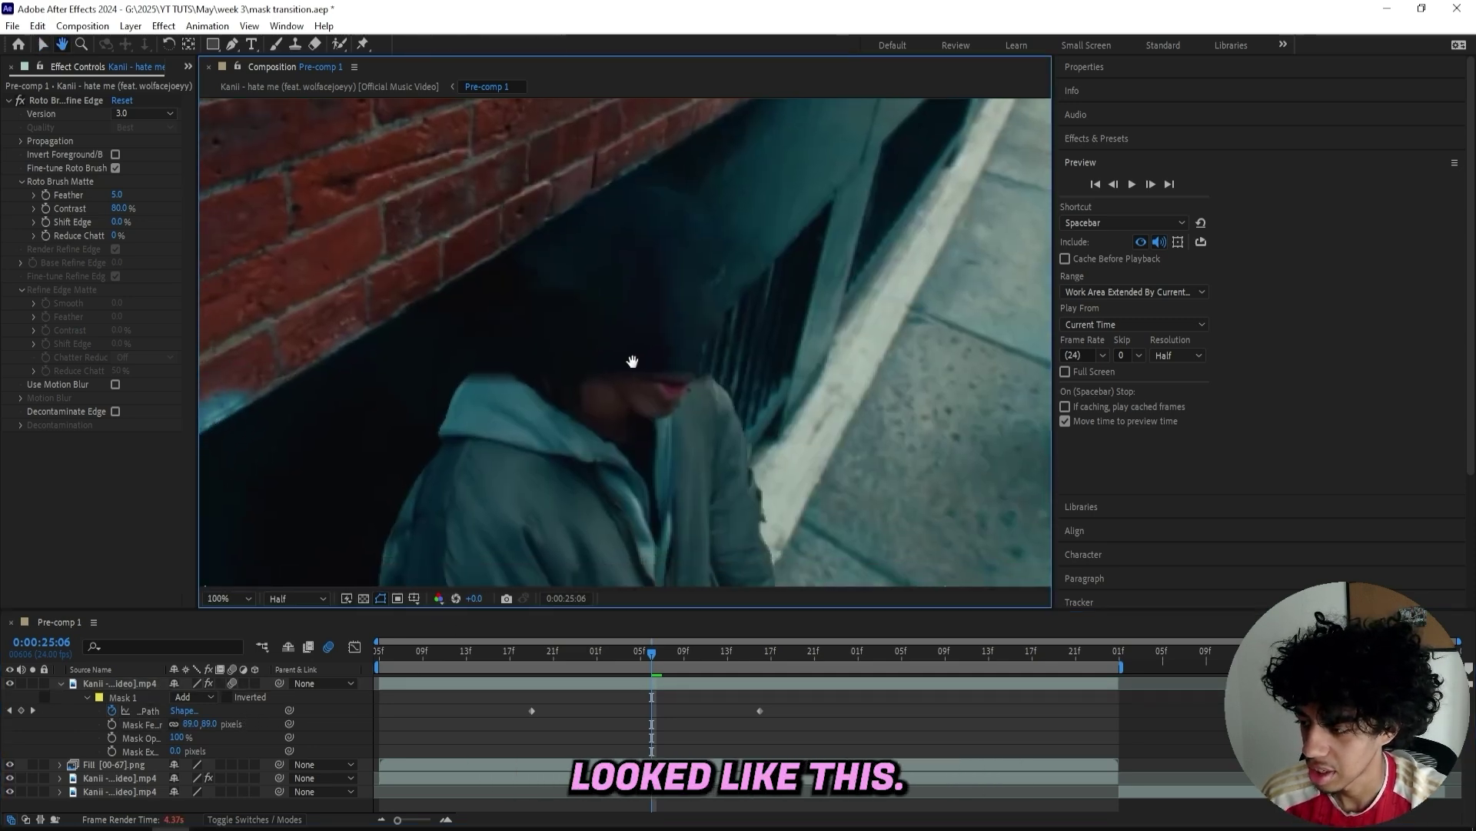
scroll(635, 354, down, 2)
key(v)
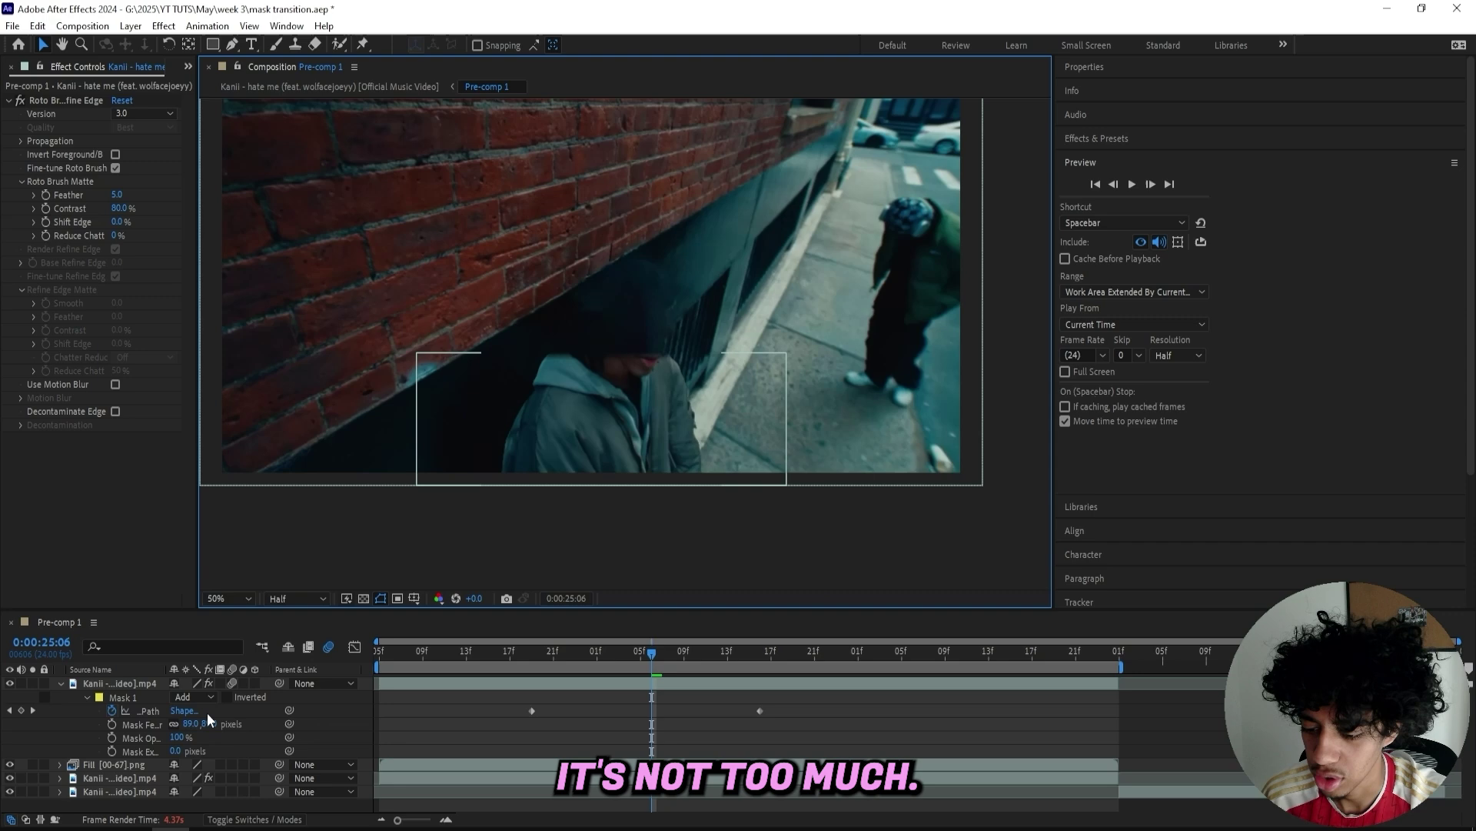
click(207, 722)
click(253, 726)
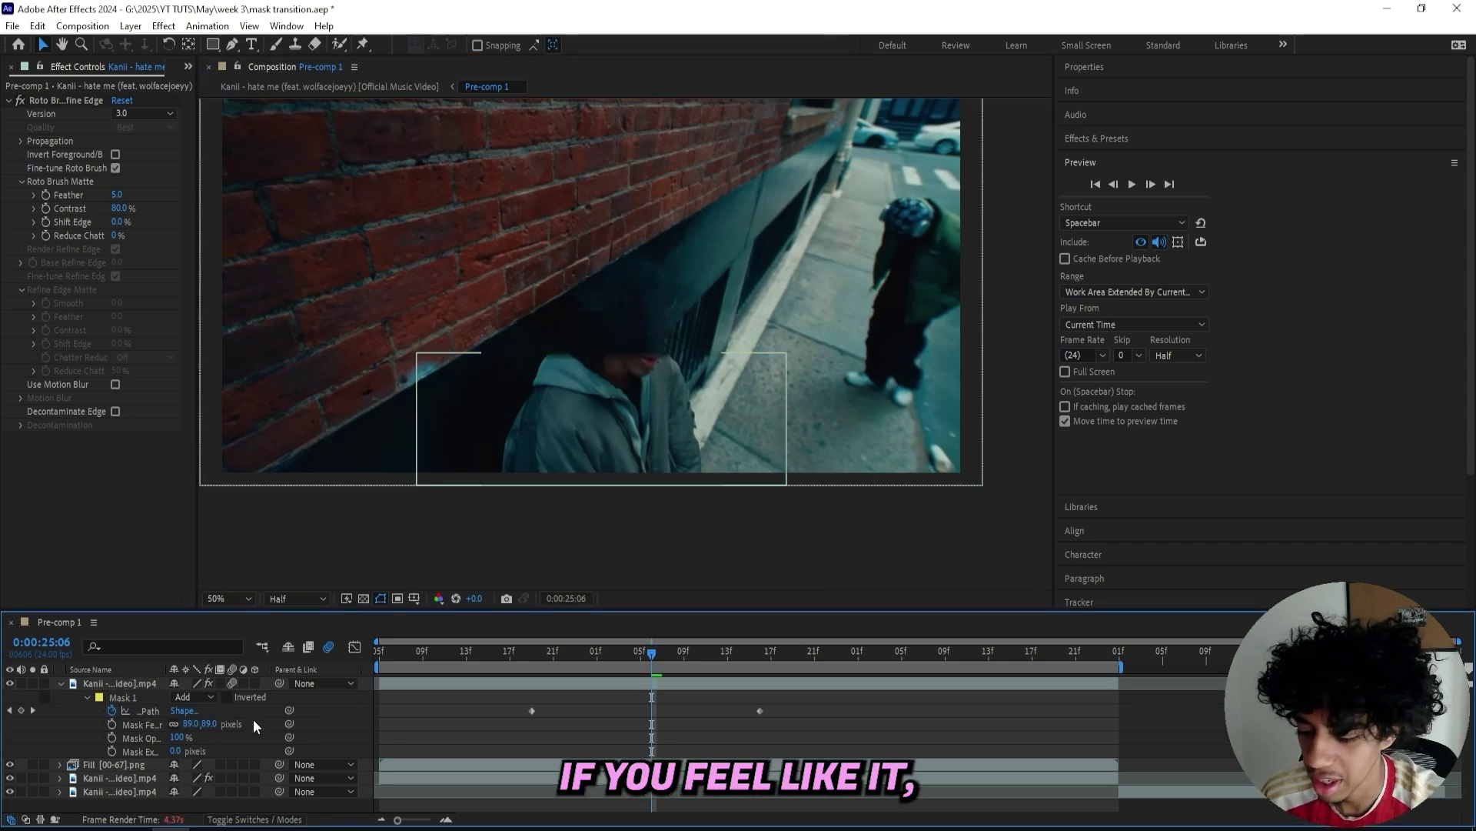
Step: Apply Easy Ease to both Mask Path keyframes, adjust their easing in the speed graph, and preview the result
click(823, 699)
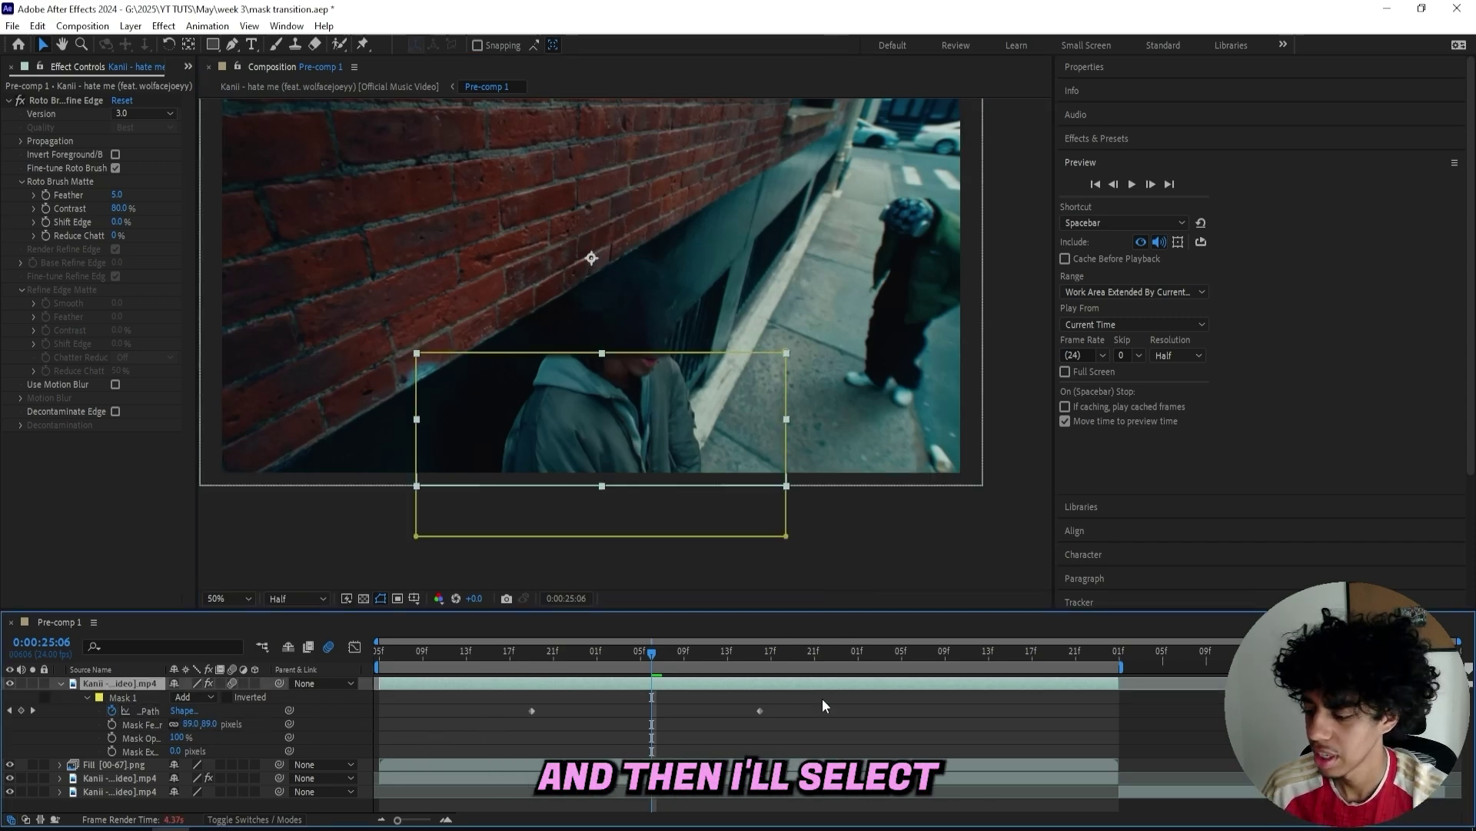
drag(892, 702, 389, 732)
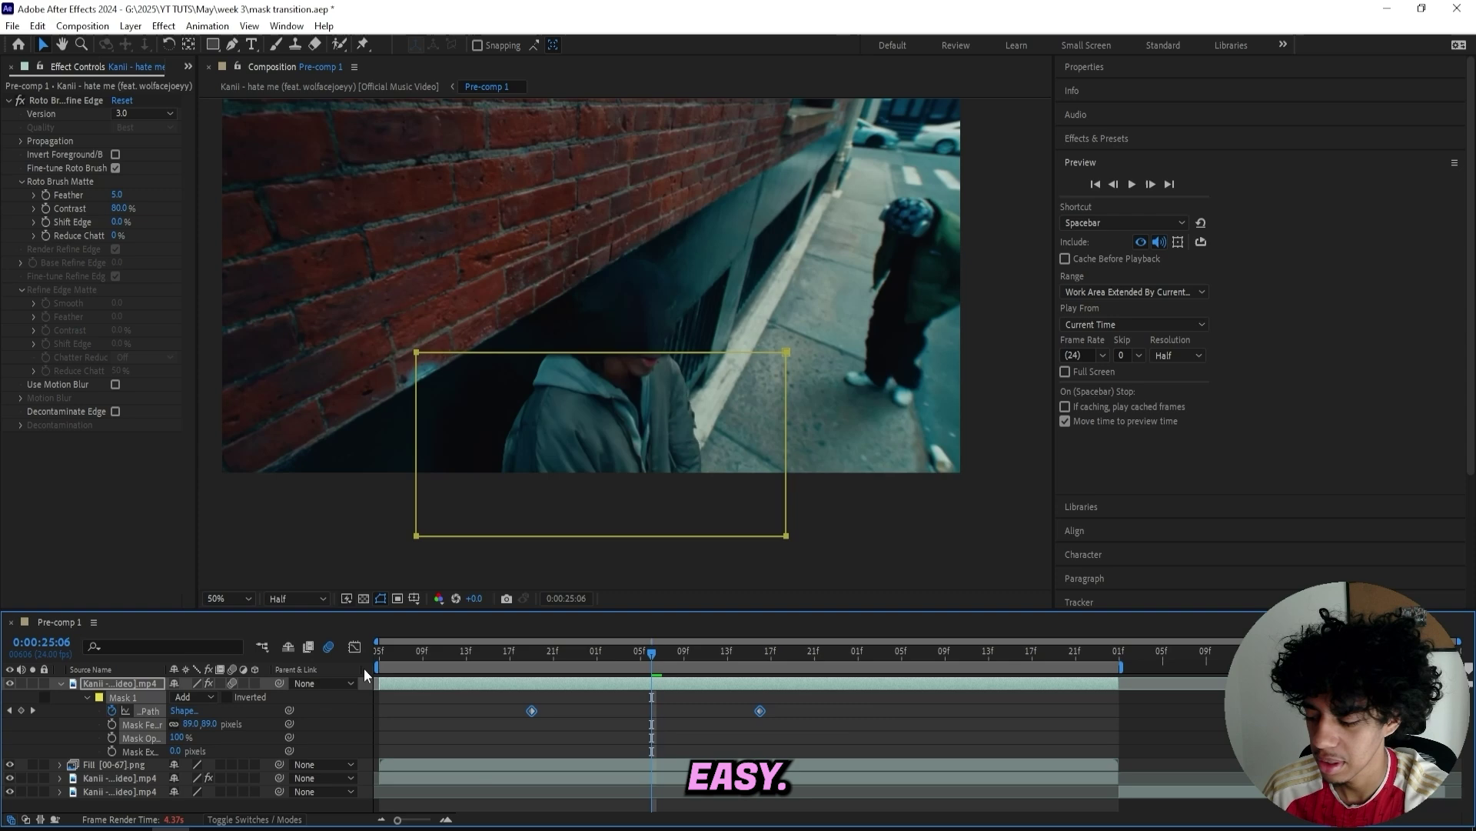
key(F9)
click(356, 648)
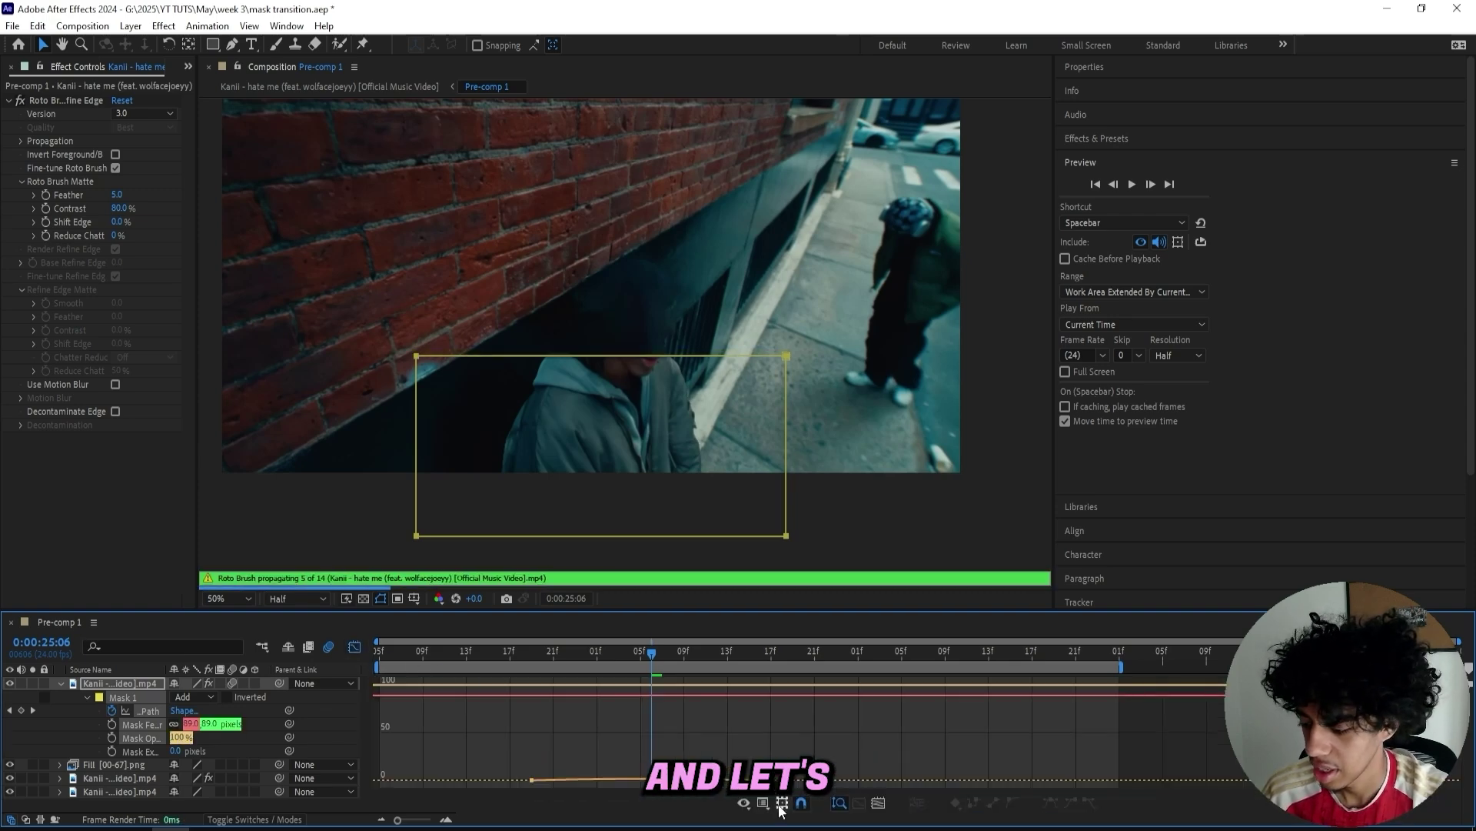
click(763, 802)
click(828, 655)
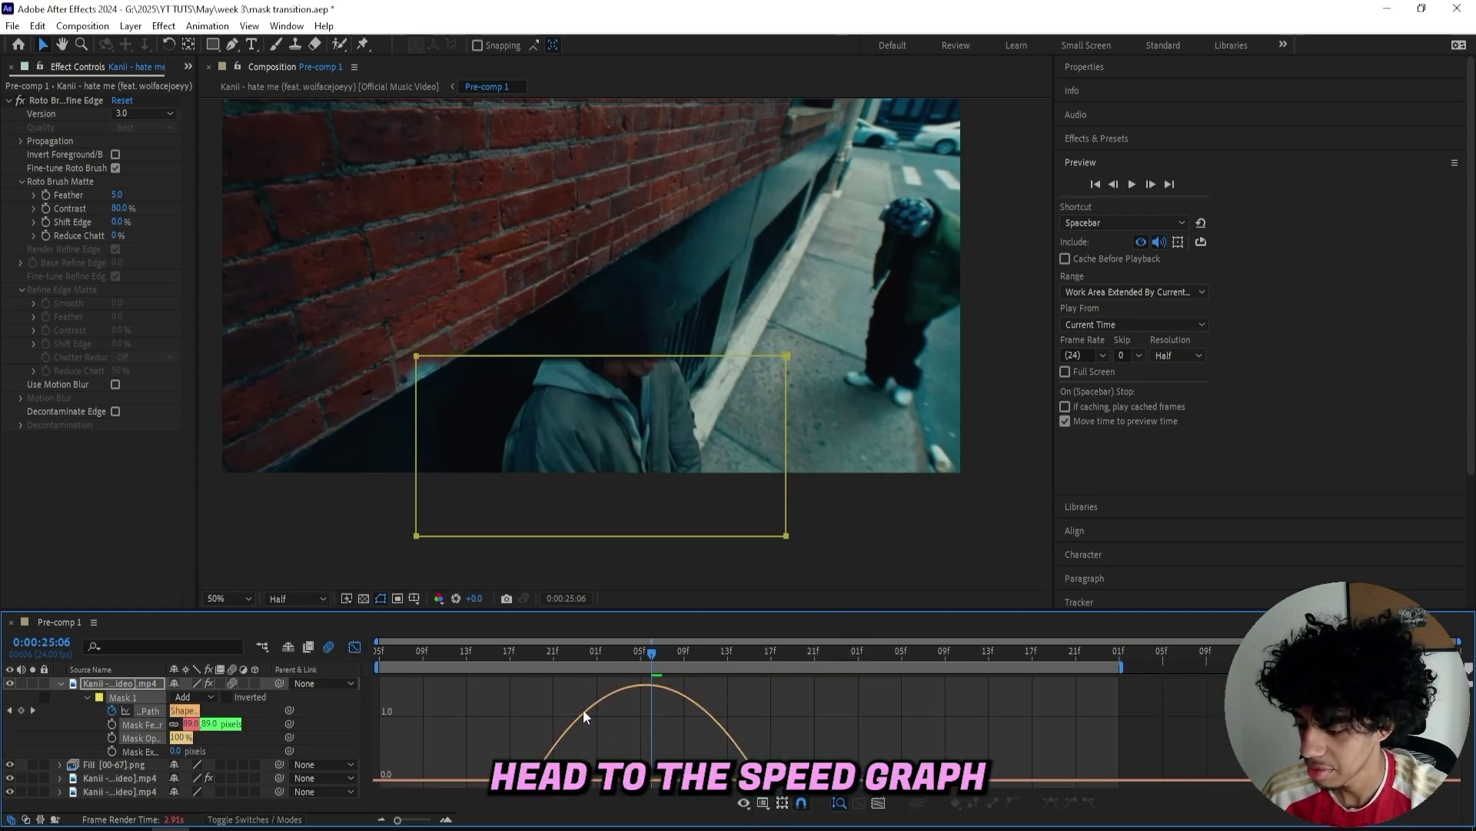
drag(683, 779, 757, 779)
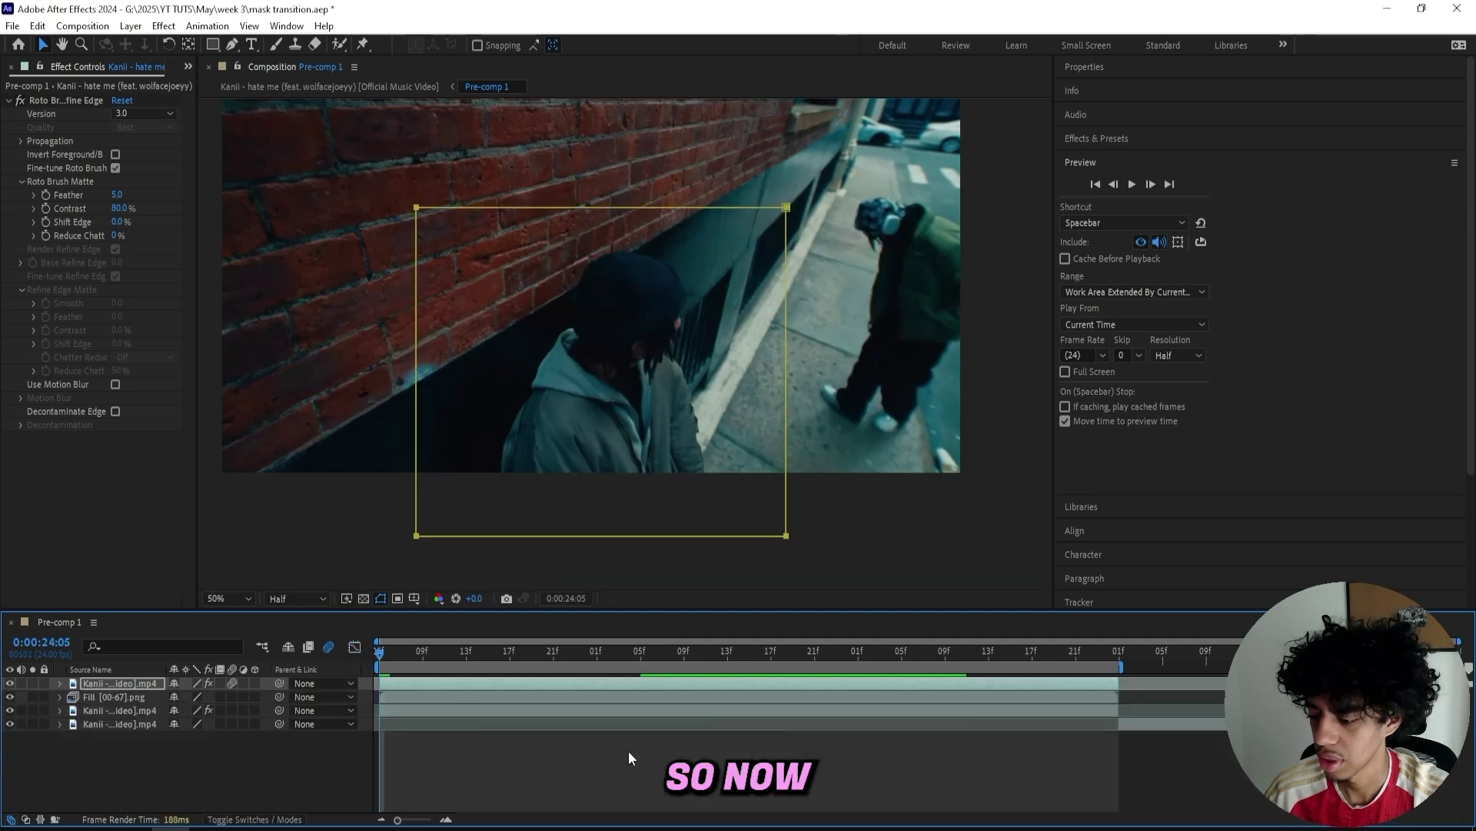
click(626, 743)
key(space)
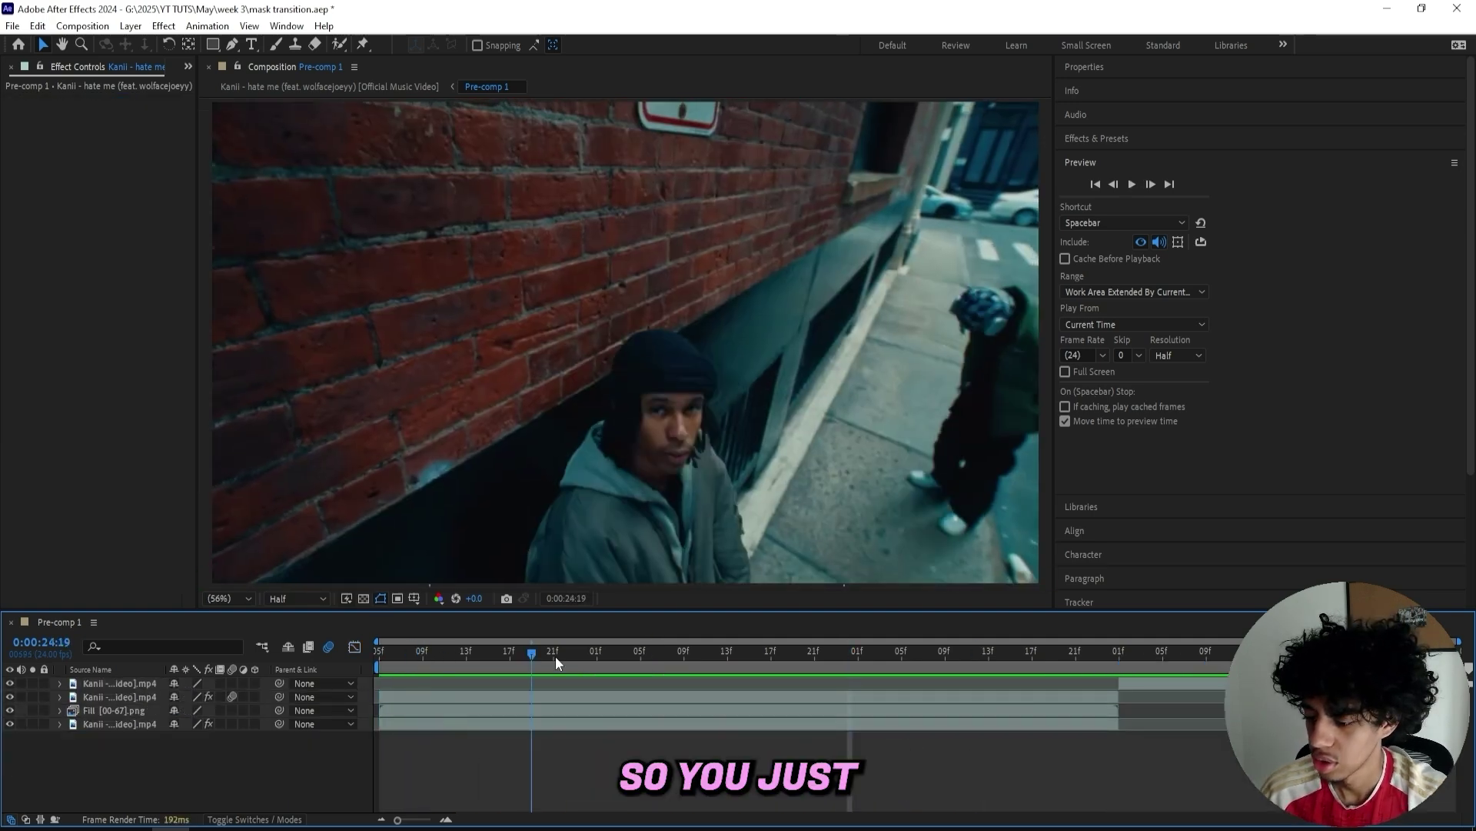
Step: Add a new adjustment layer above the other layers and find the Transform effect for it
mouse_move(556, 656)
mouse_down()
mouse_move(574, 632)
mouse_move(544, 632)
mouse_up()
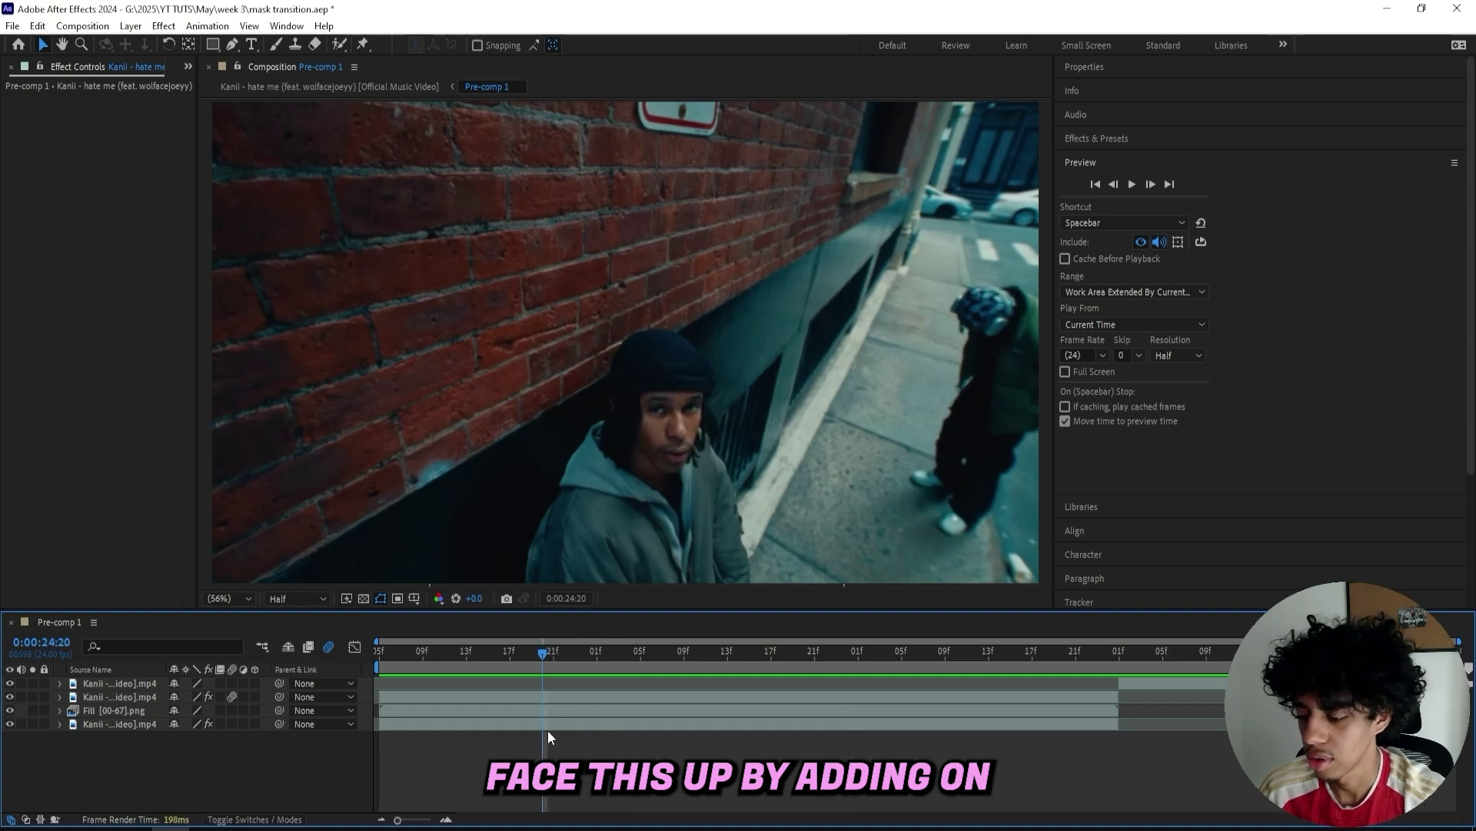
right_click(478, 734)
mouse_move(585, 543)
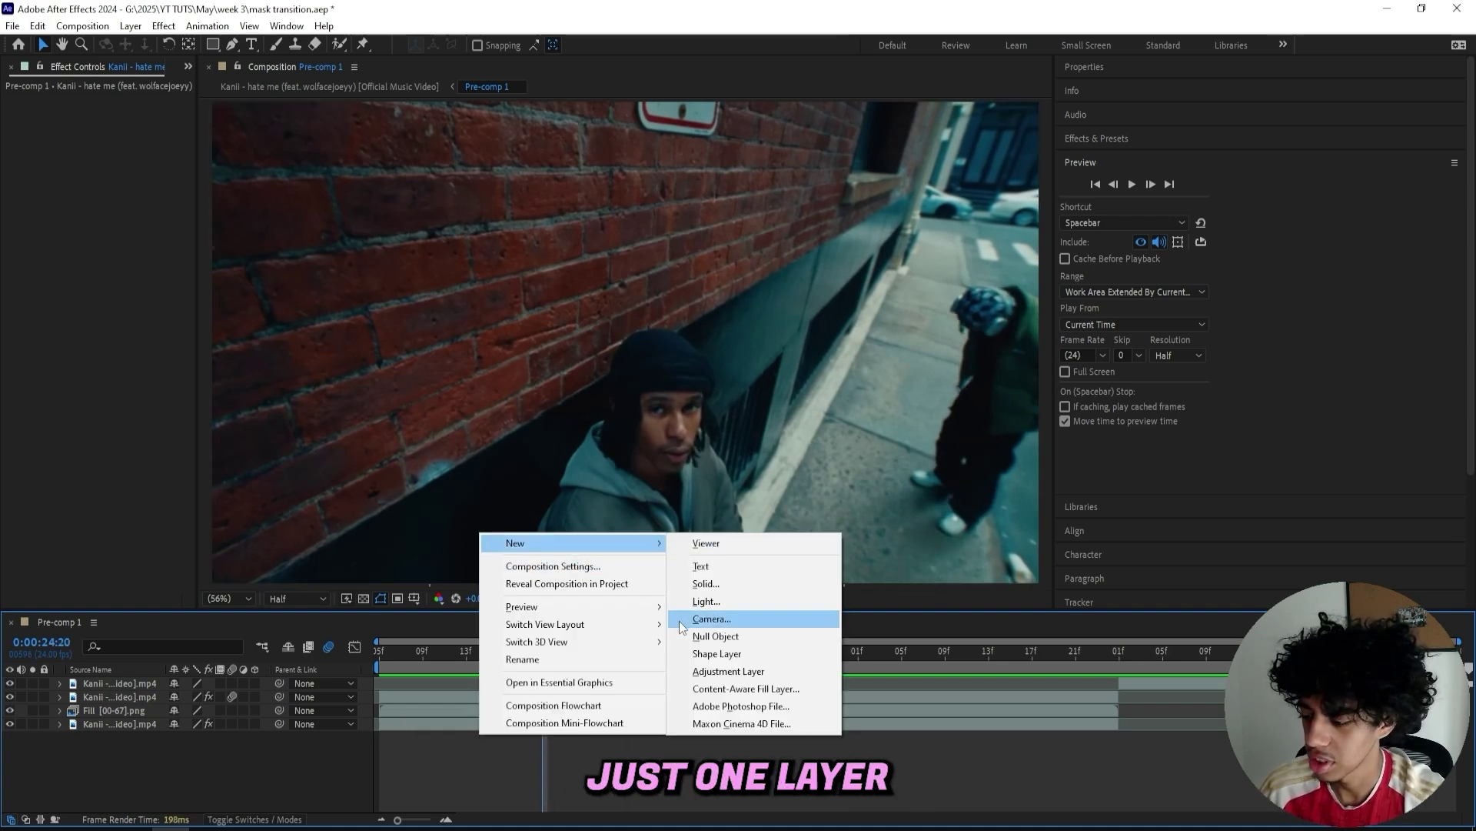
click(685, 616)
click(1097, 138)
click(1107, 159)
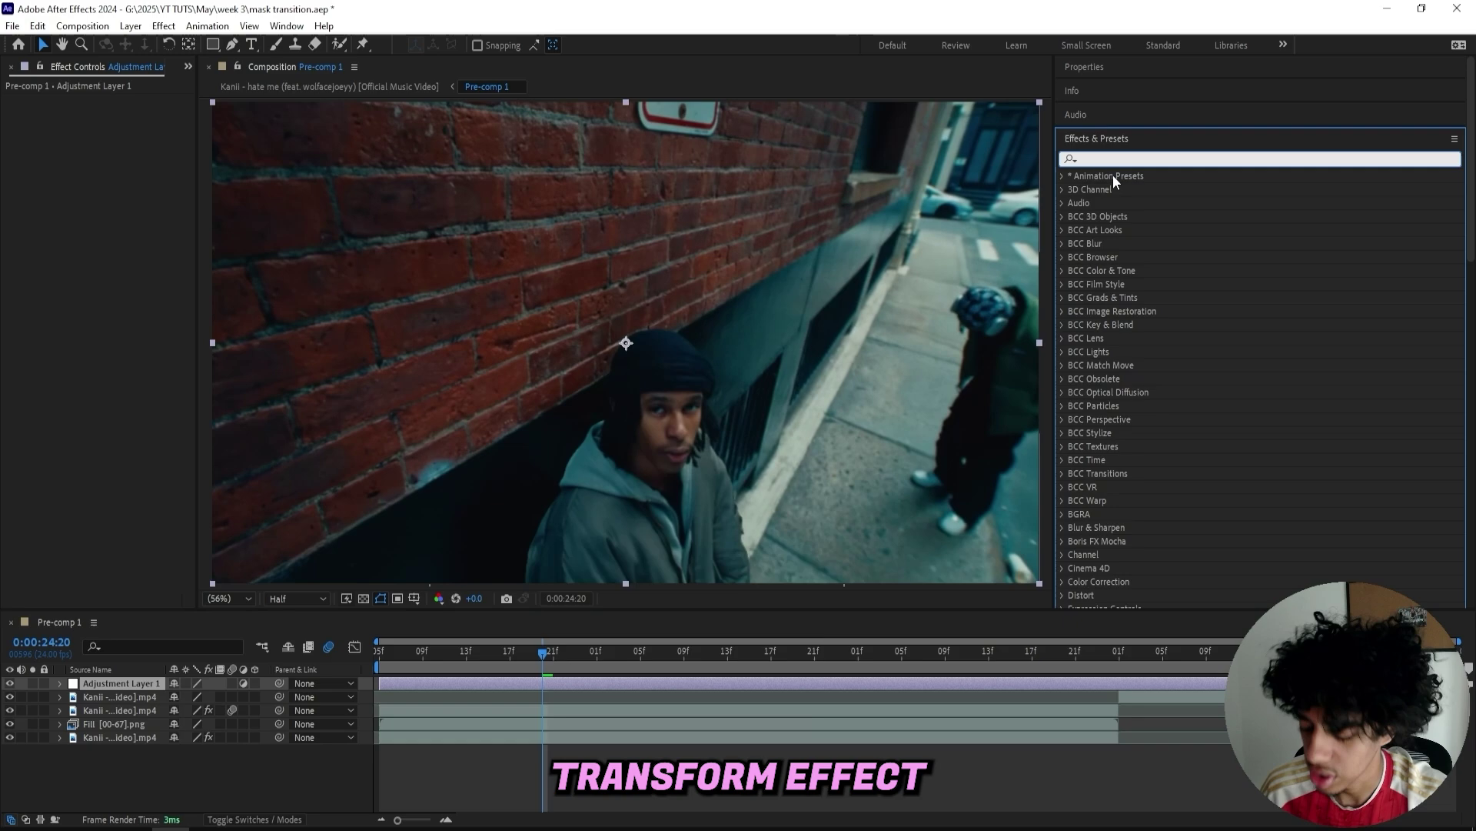
text(trans)
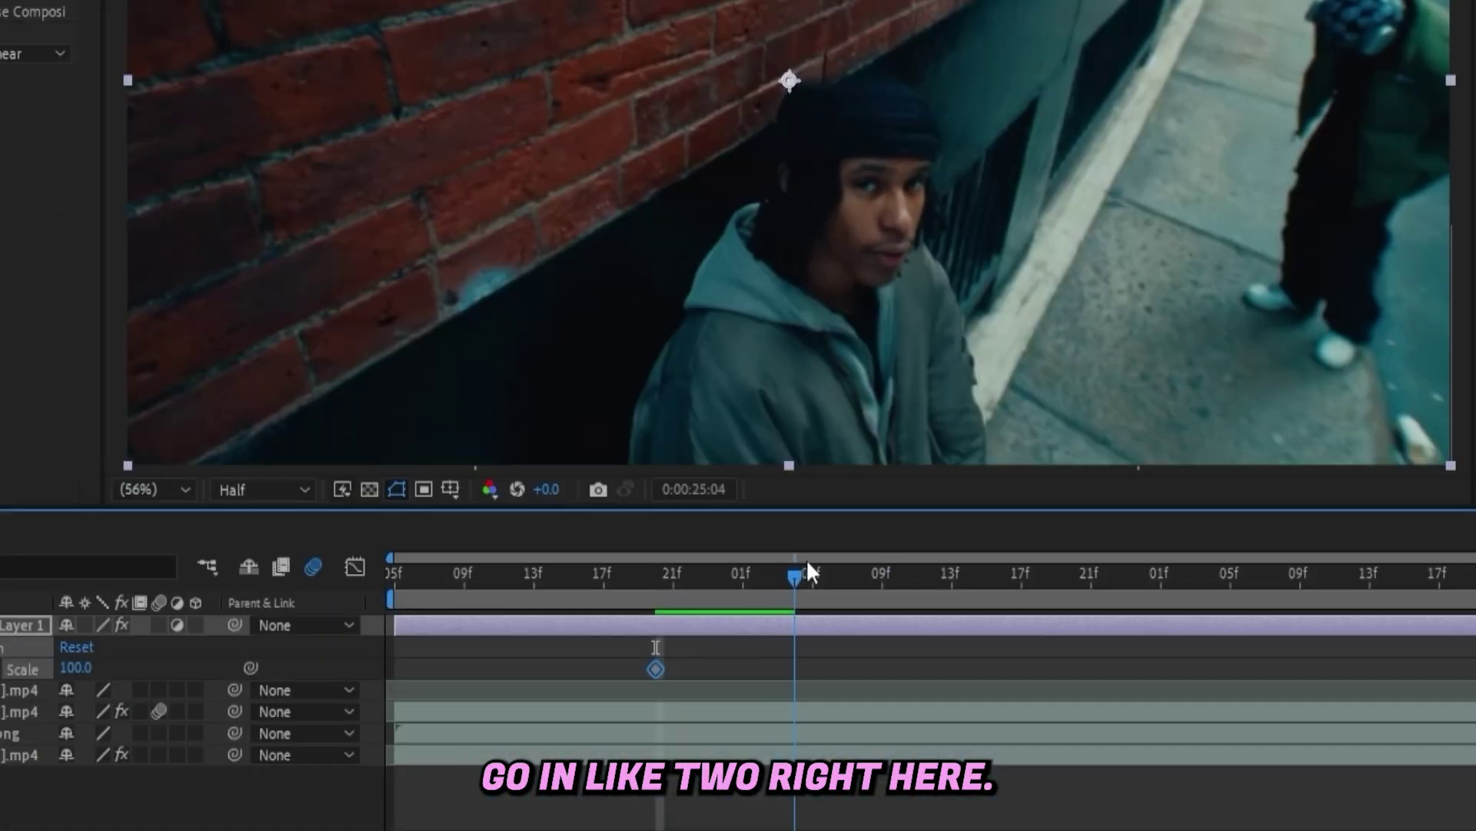
Step: Keyframe the Transform effect's Scale from 100 at 0:00:24:20 to 120 at 0:00:25:18
drag(806, 558, 1042, 557)
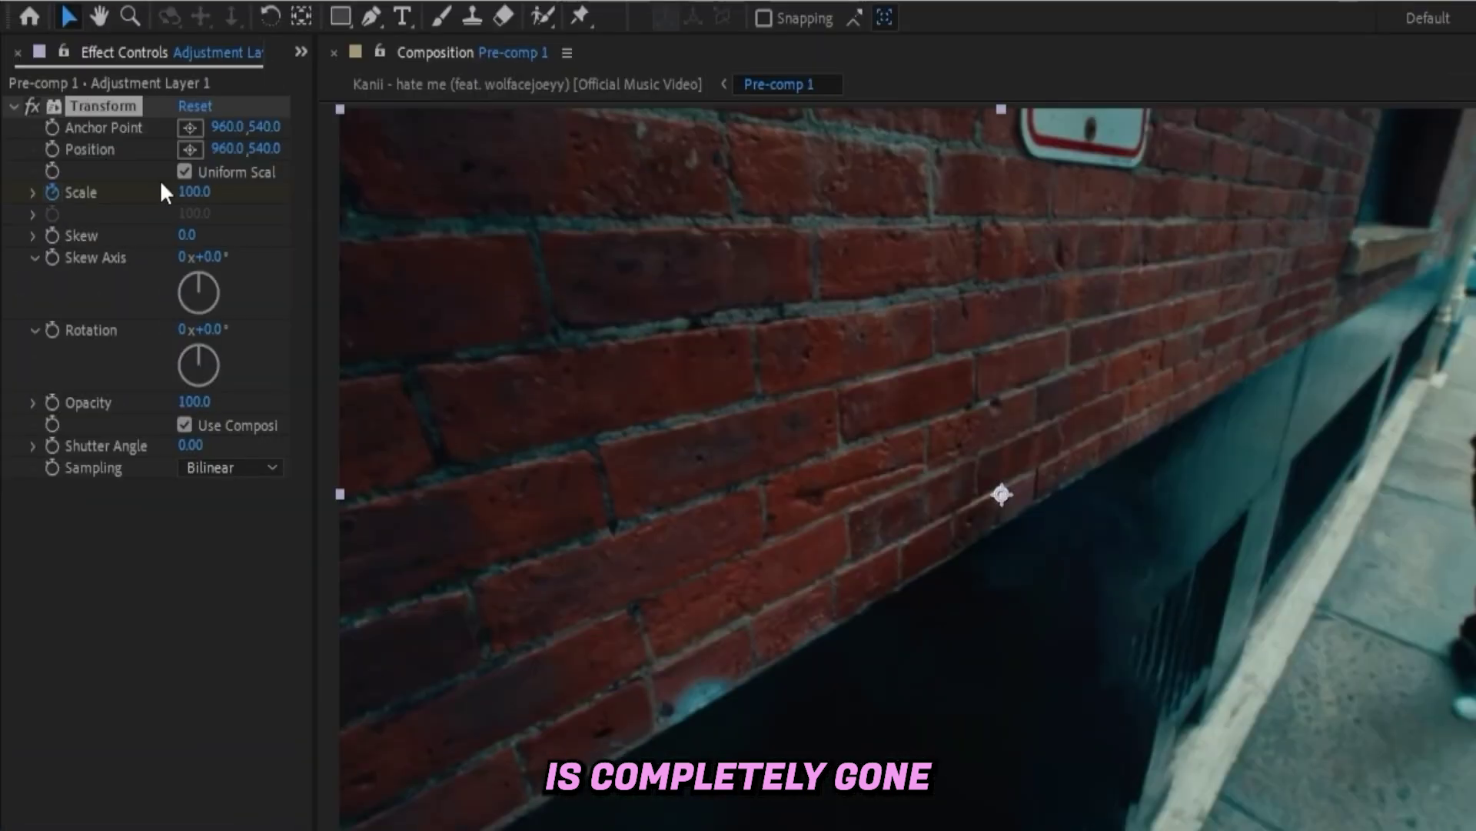
click(201, 193)
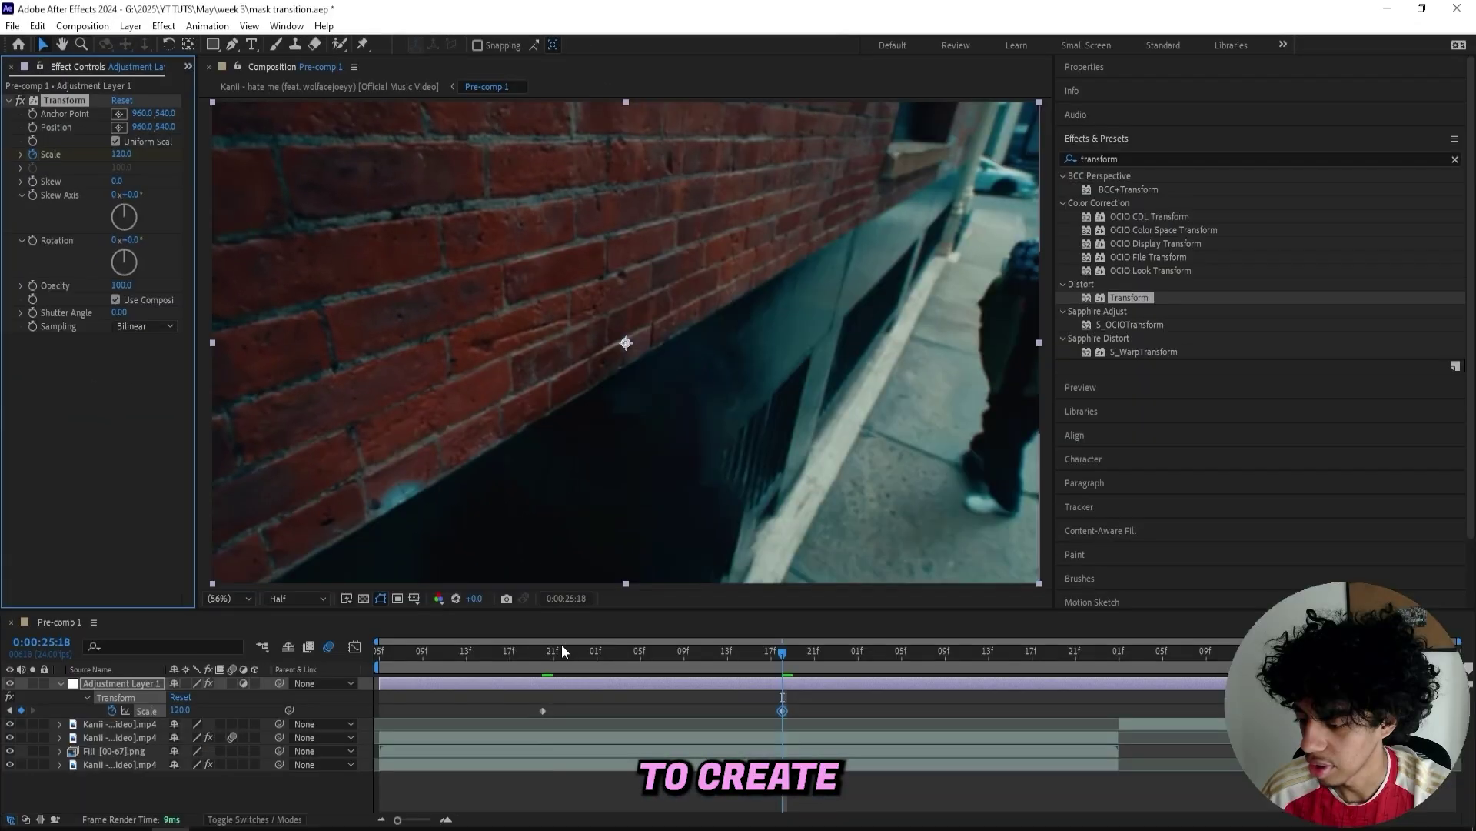
click(542, 653)
drag(539, 654, 499, 644)
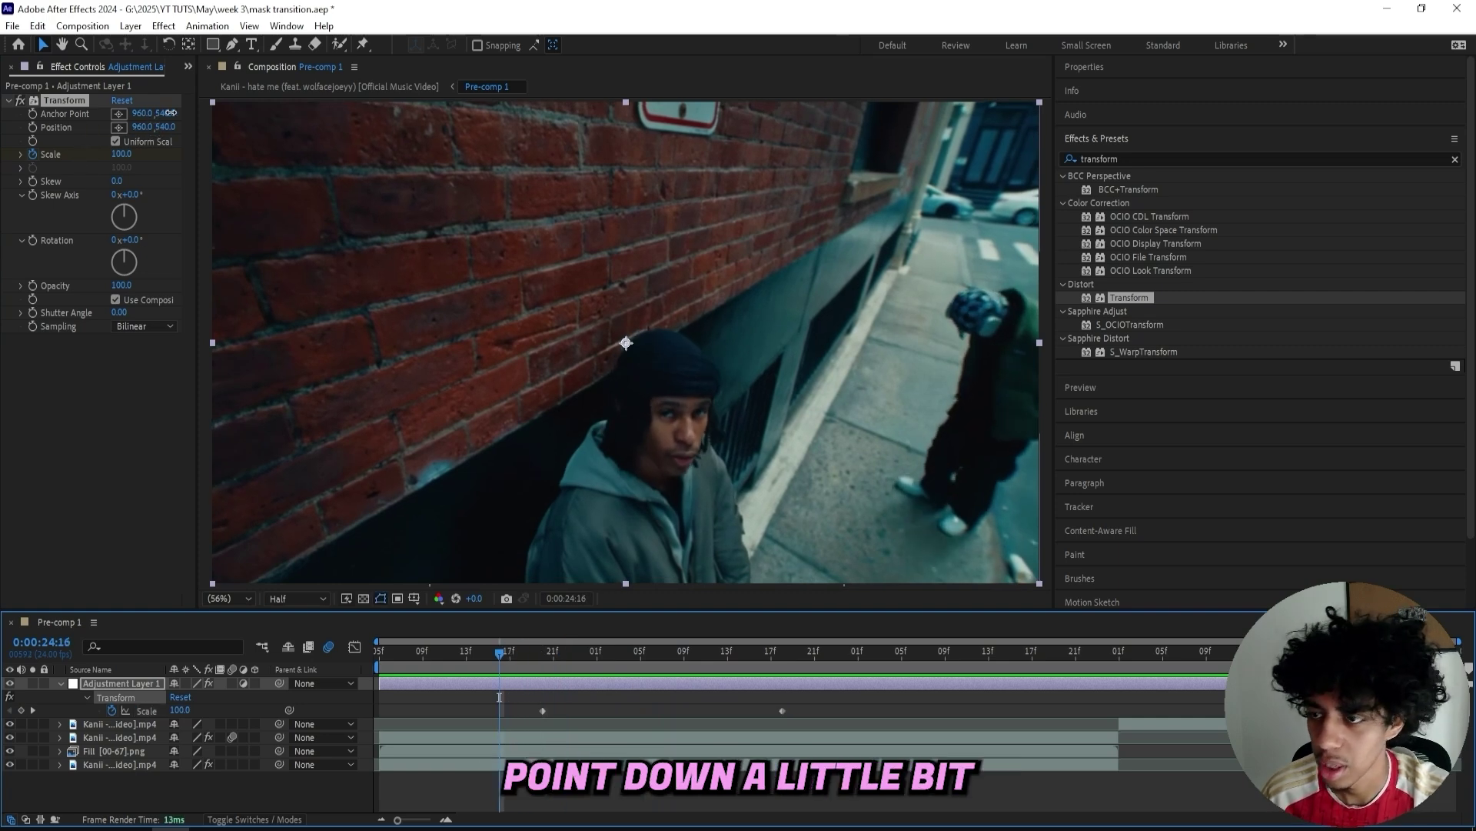
Step: Set the vertical Anchor Point and Position values of the Transform effect to 708, and preview the zoom
drag(163, 113, 279, 118)
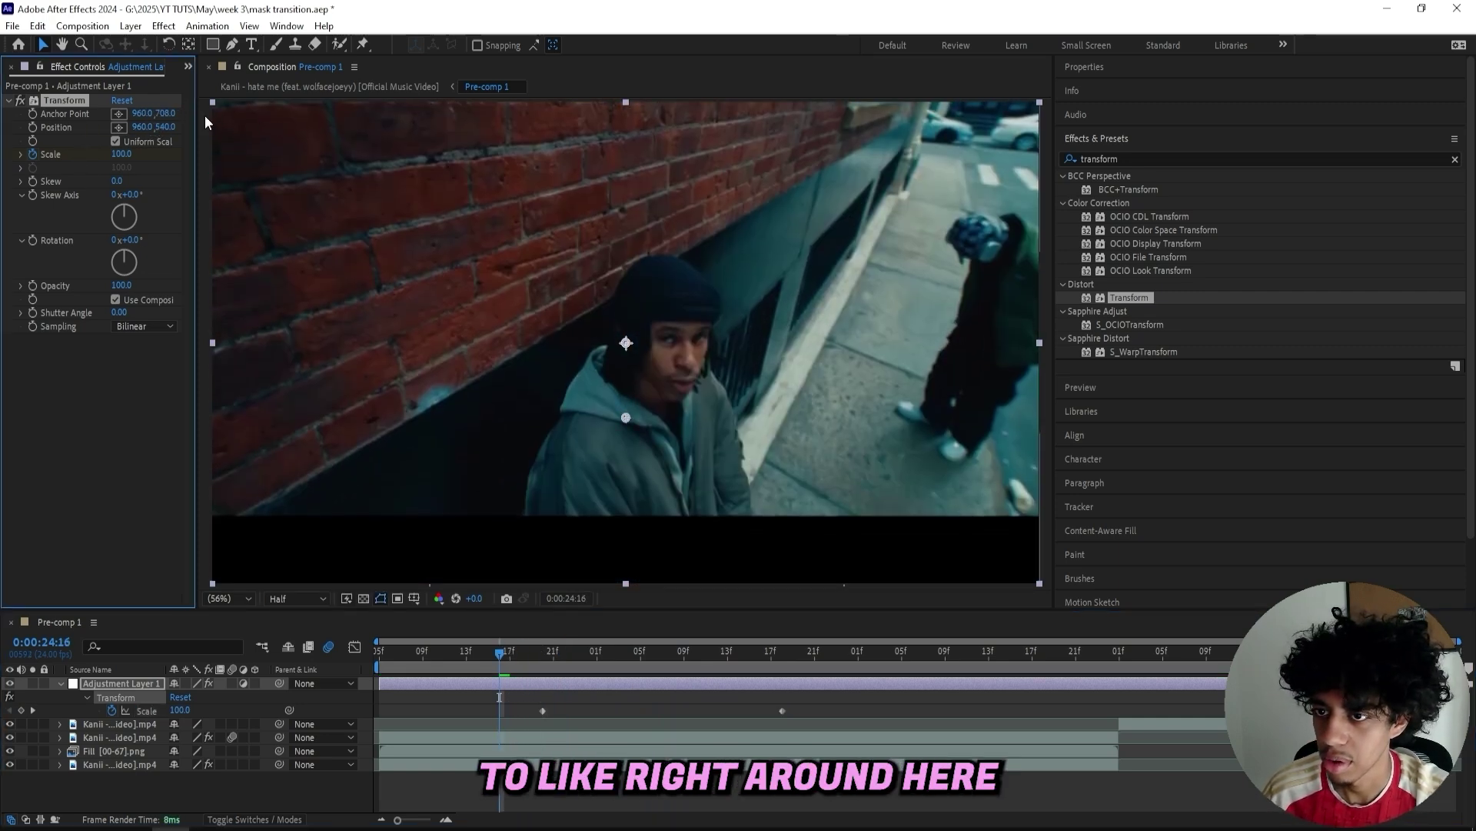
click(162, 128)
click(167, 126)
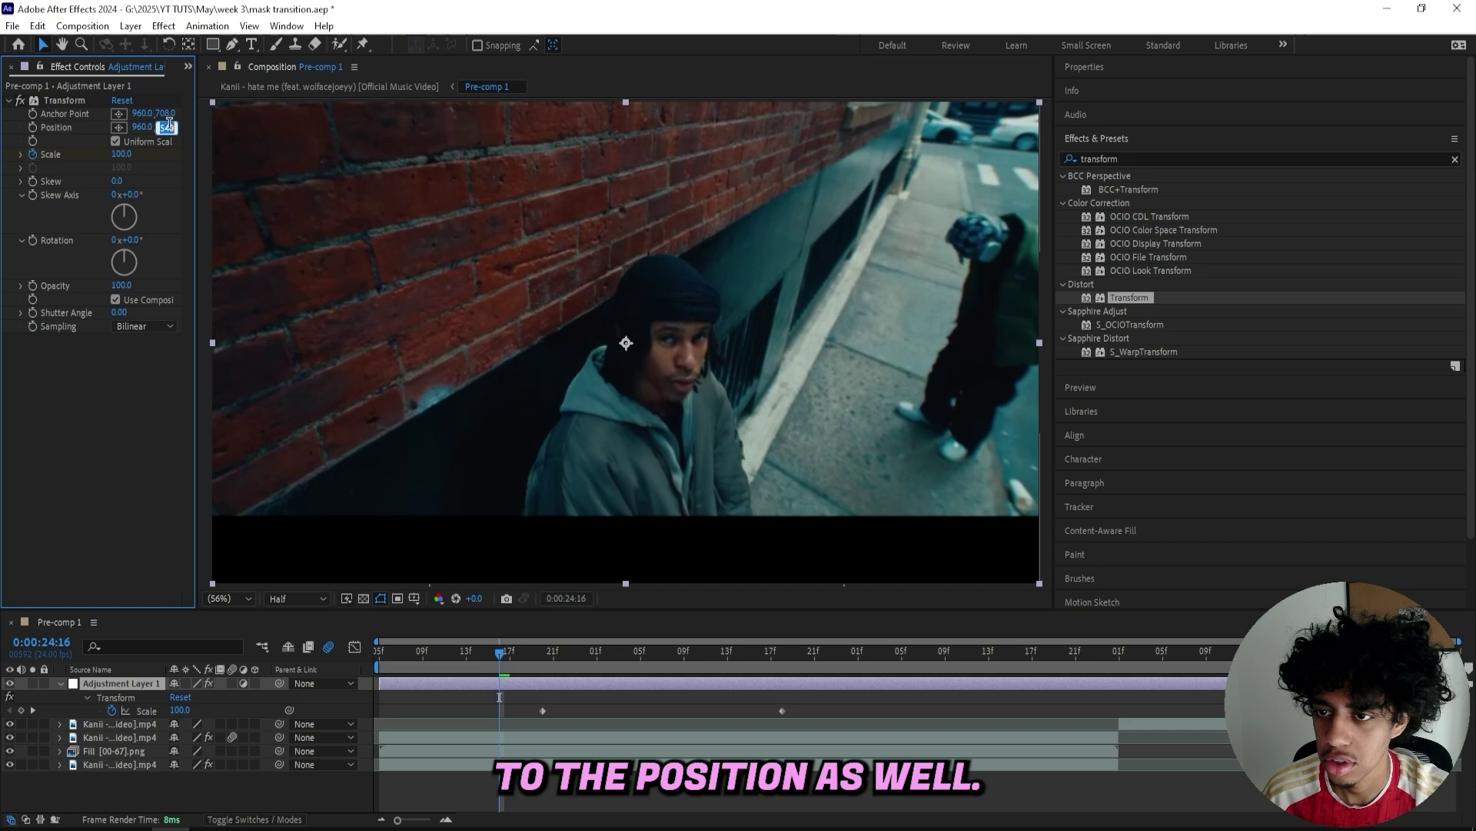
key(Return)
drag(523, 649, 706, 653)
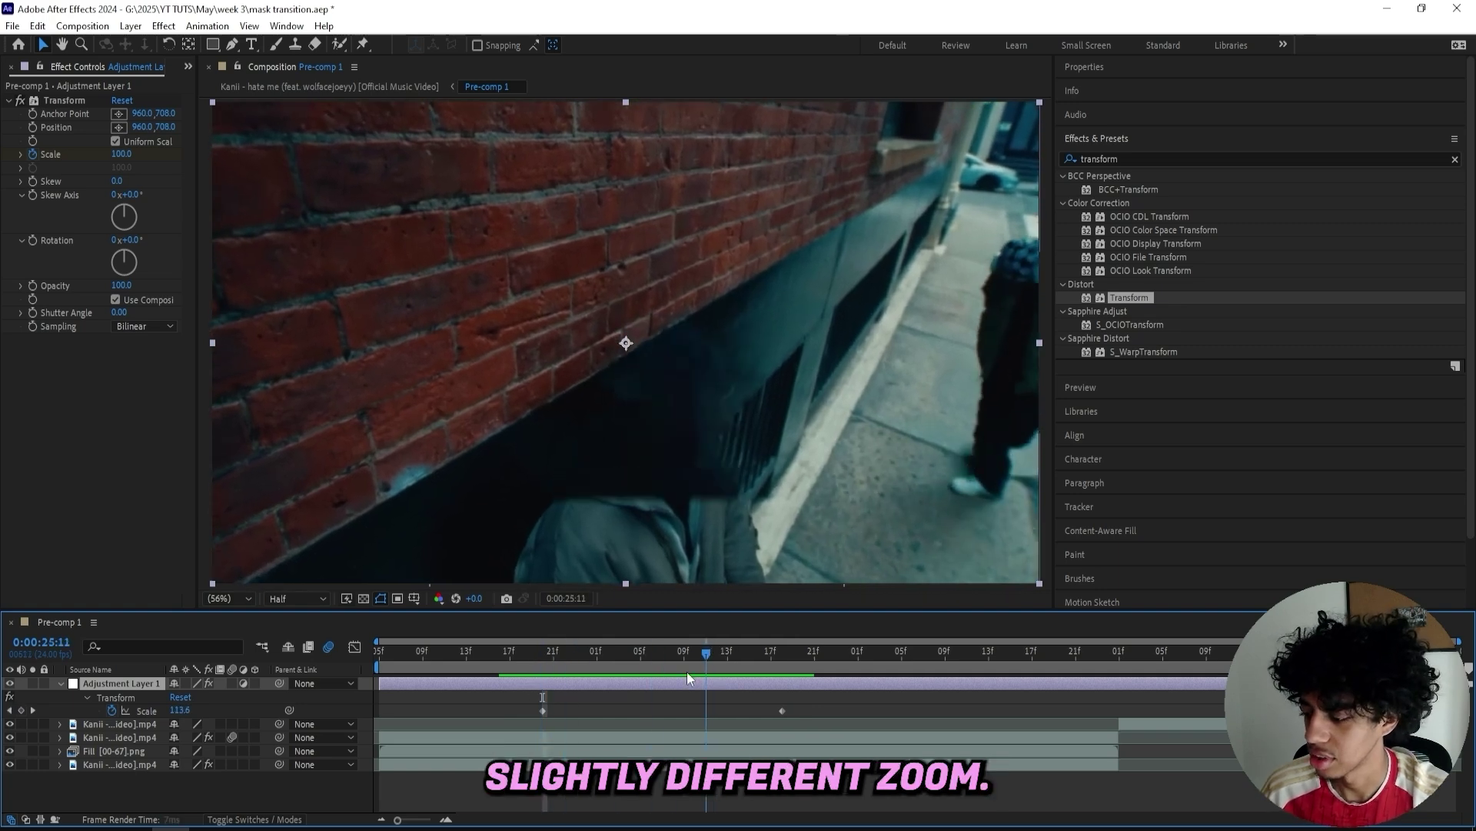
Step: Apply Easy Ease to both Scale keyframes and extend the last keyframe's ease handle in the value graph
drag(833, 709, 483, 720)
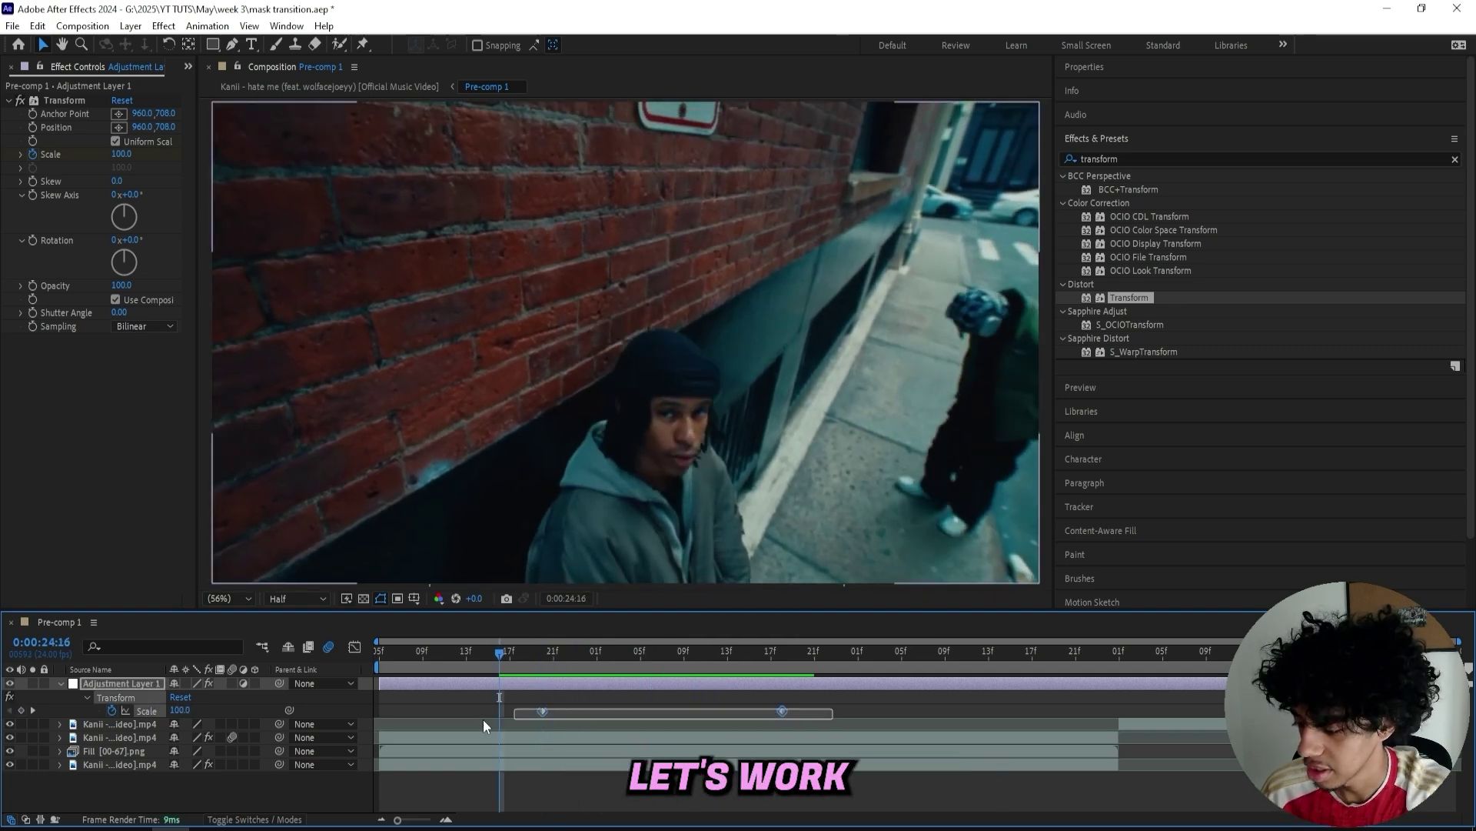
click(355, 646)
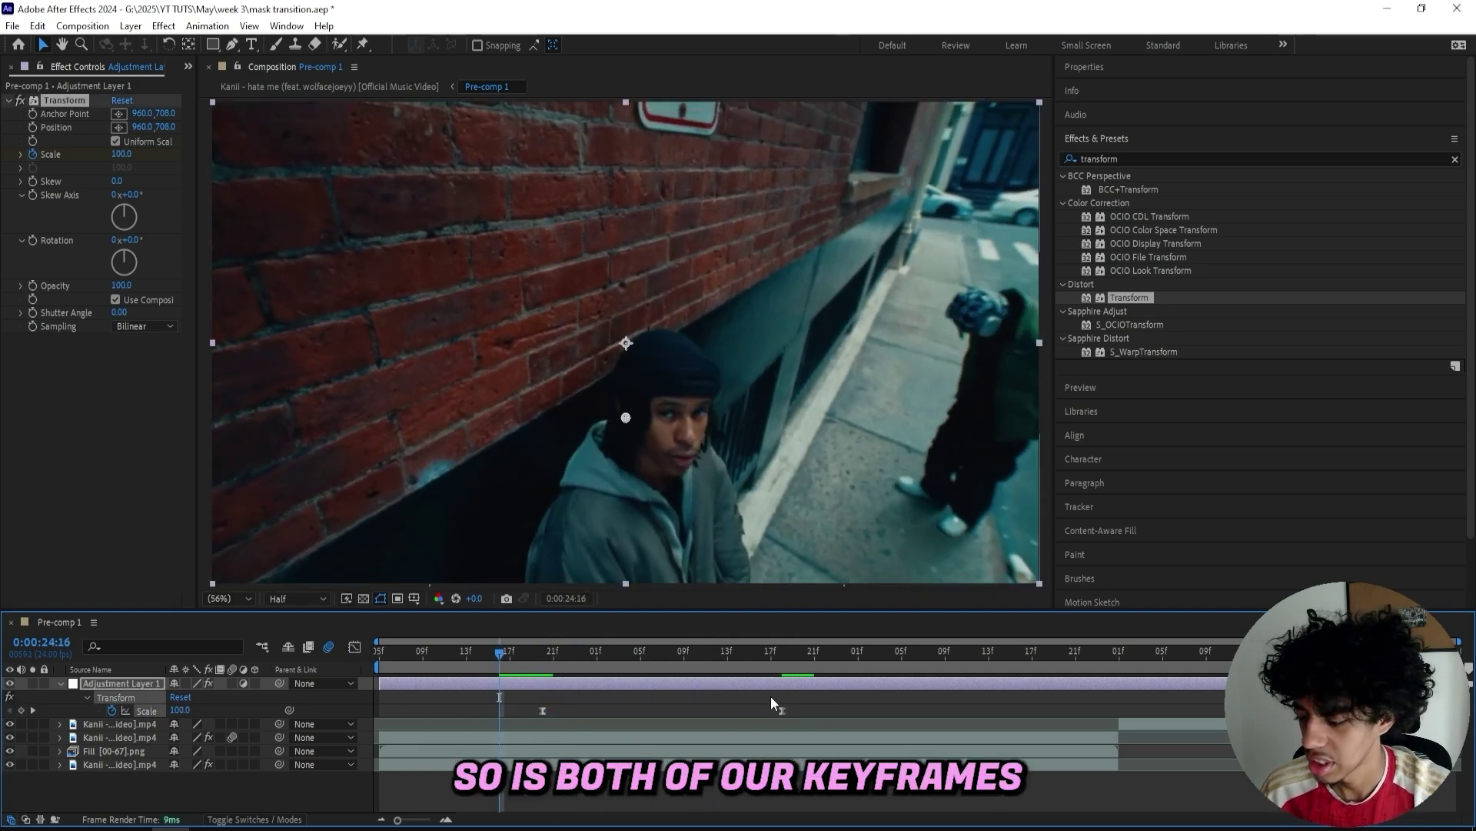
drag(808, 696, 435, 712)
click(354, 649)
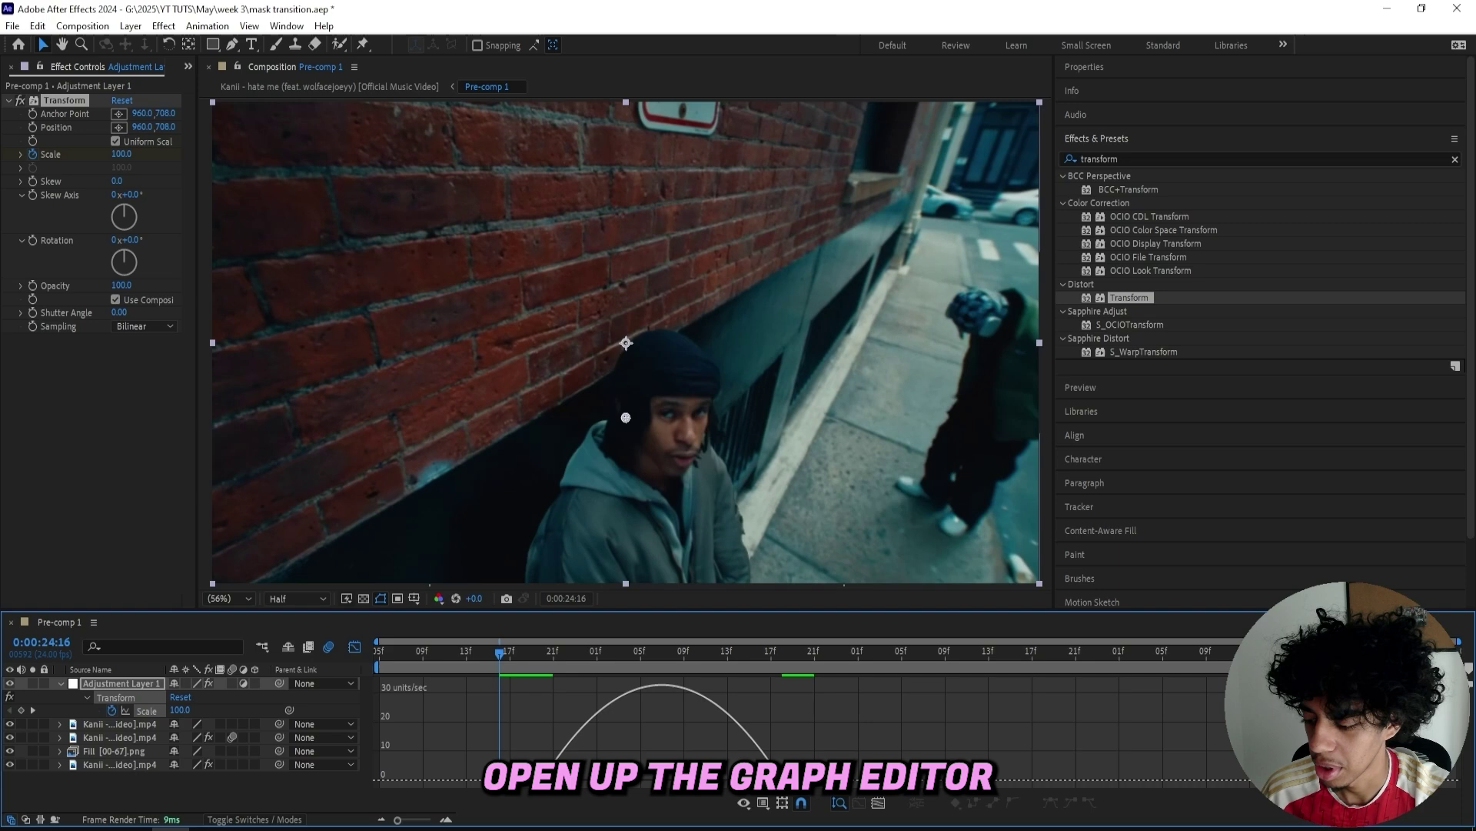
click(763, 803)
click(815, 632)
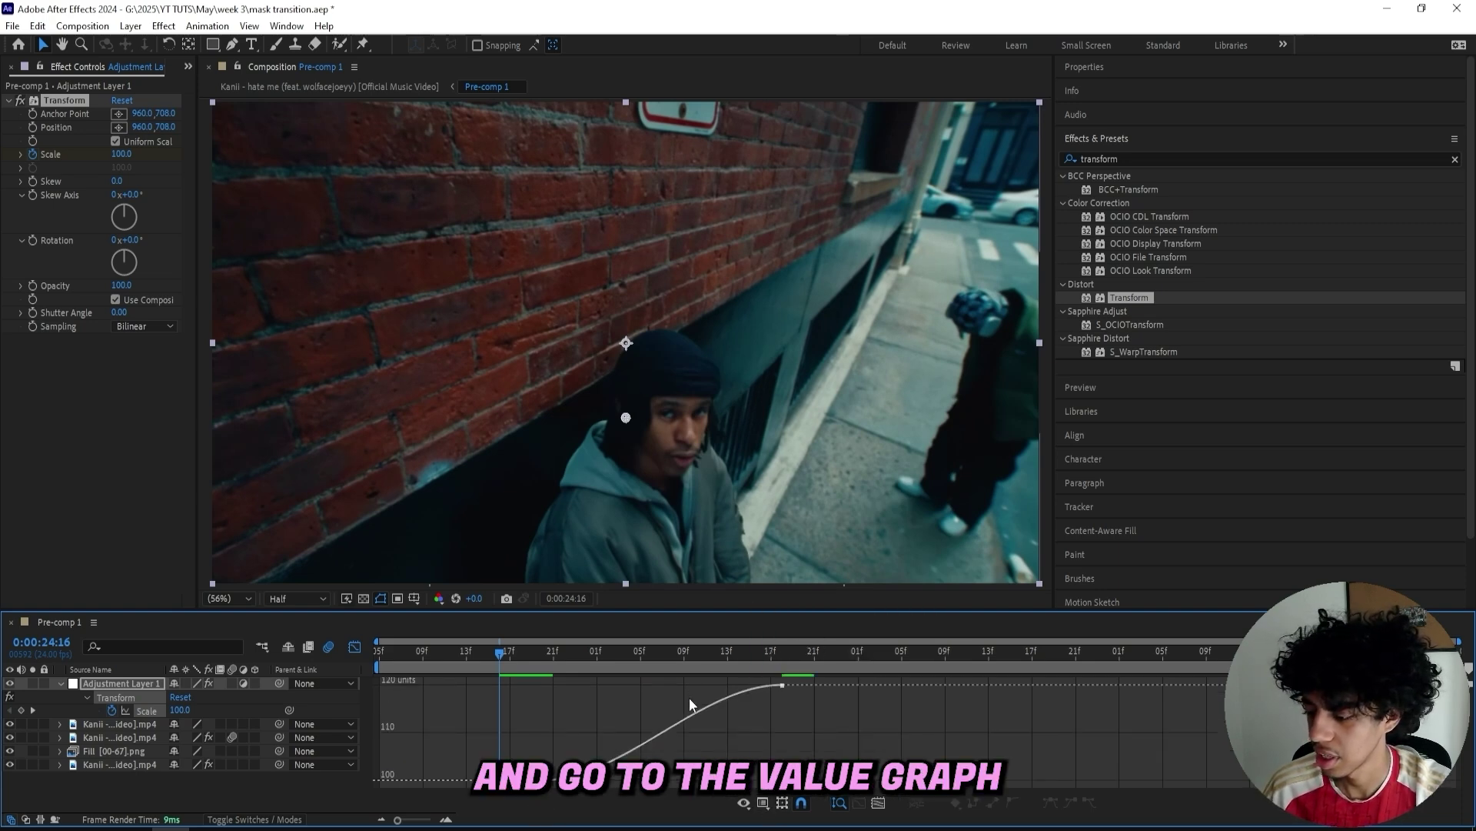
drag(701, 685, 612, 684)
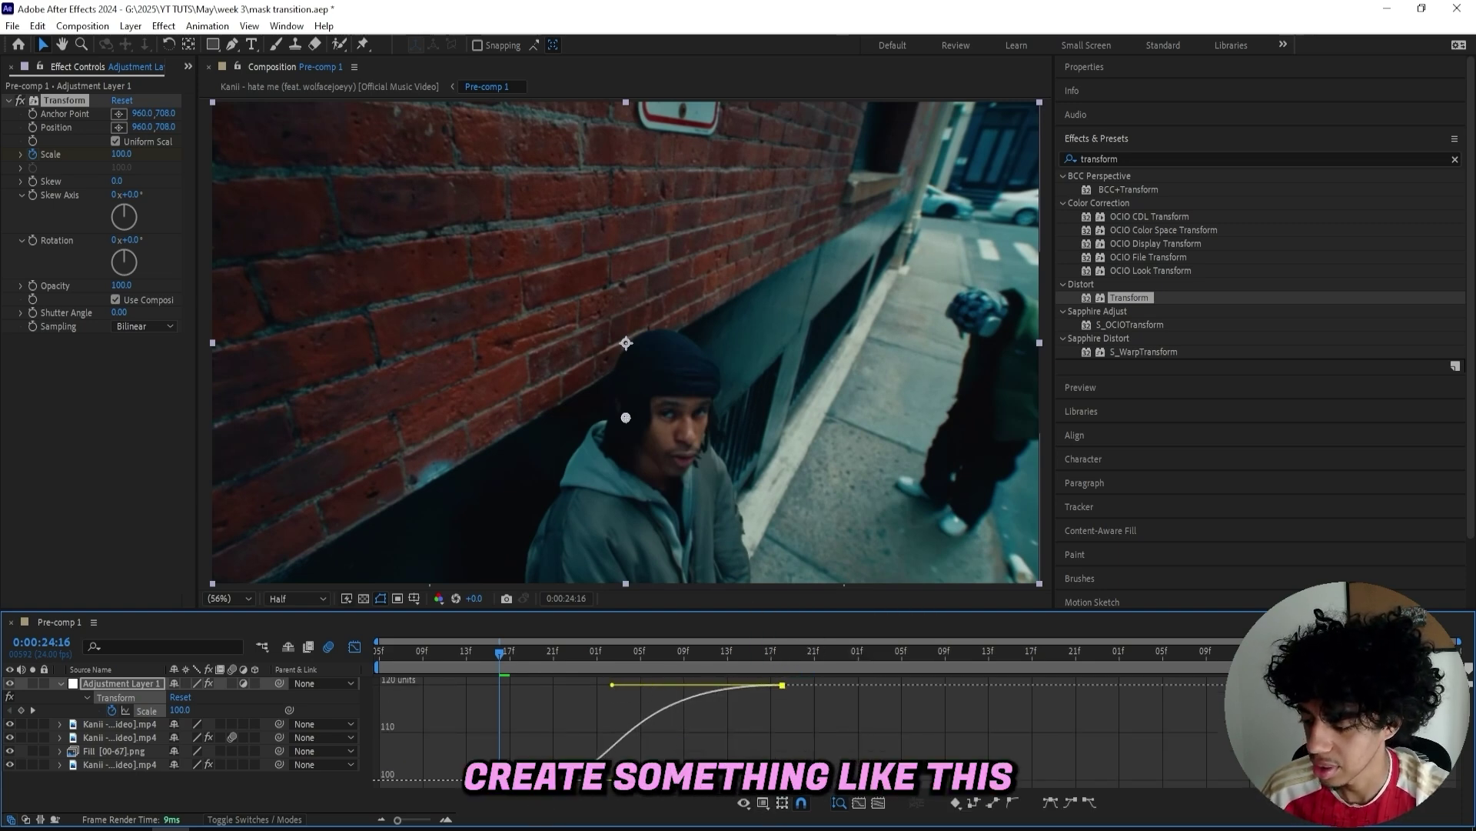
drag(612, 684, 635, 685)
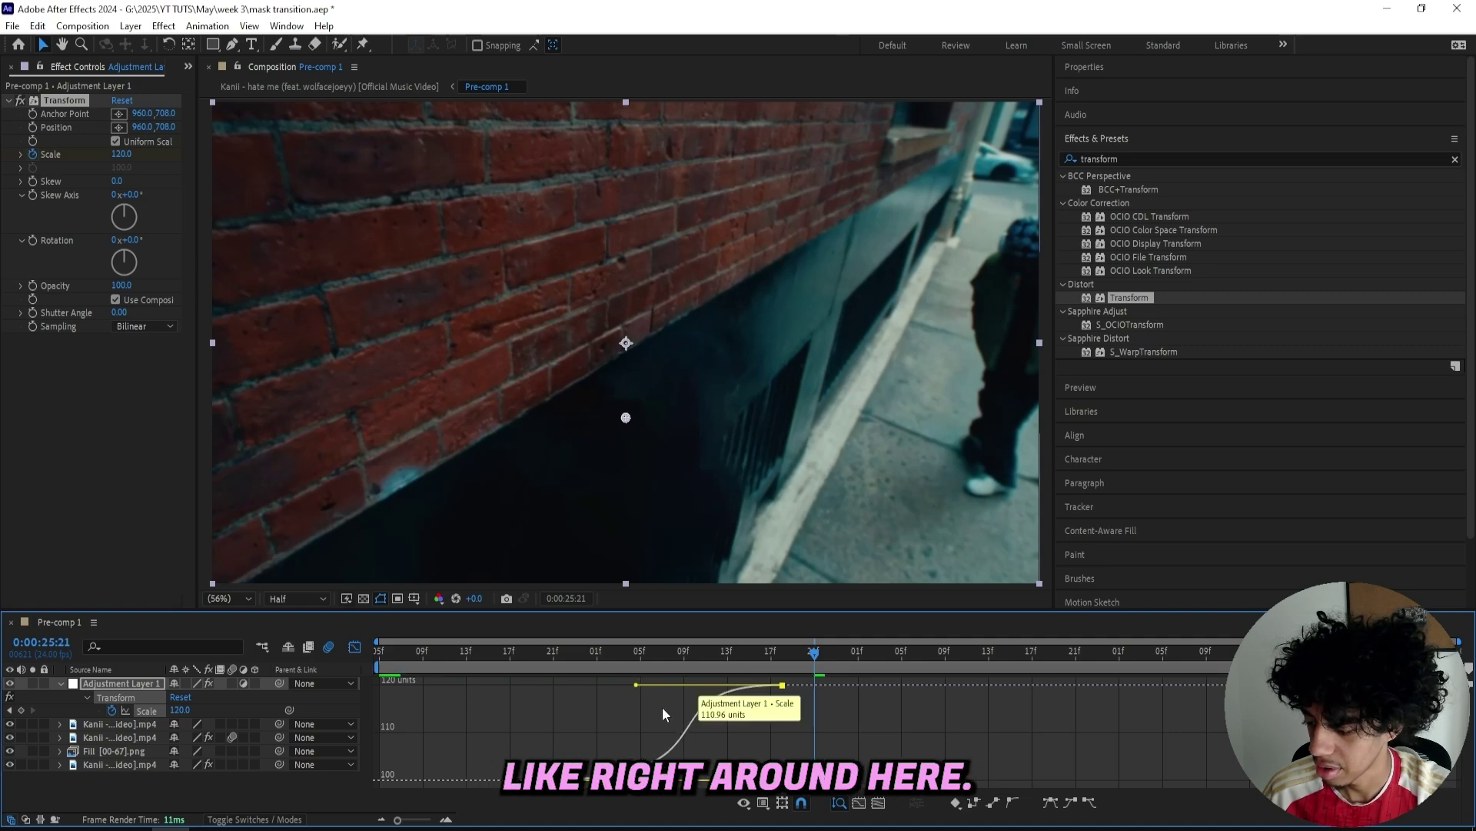
Step: Preview the transition with the revised zoom from 0:00:24:19 and again from 0:00:24:22
click(630, 654)
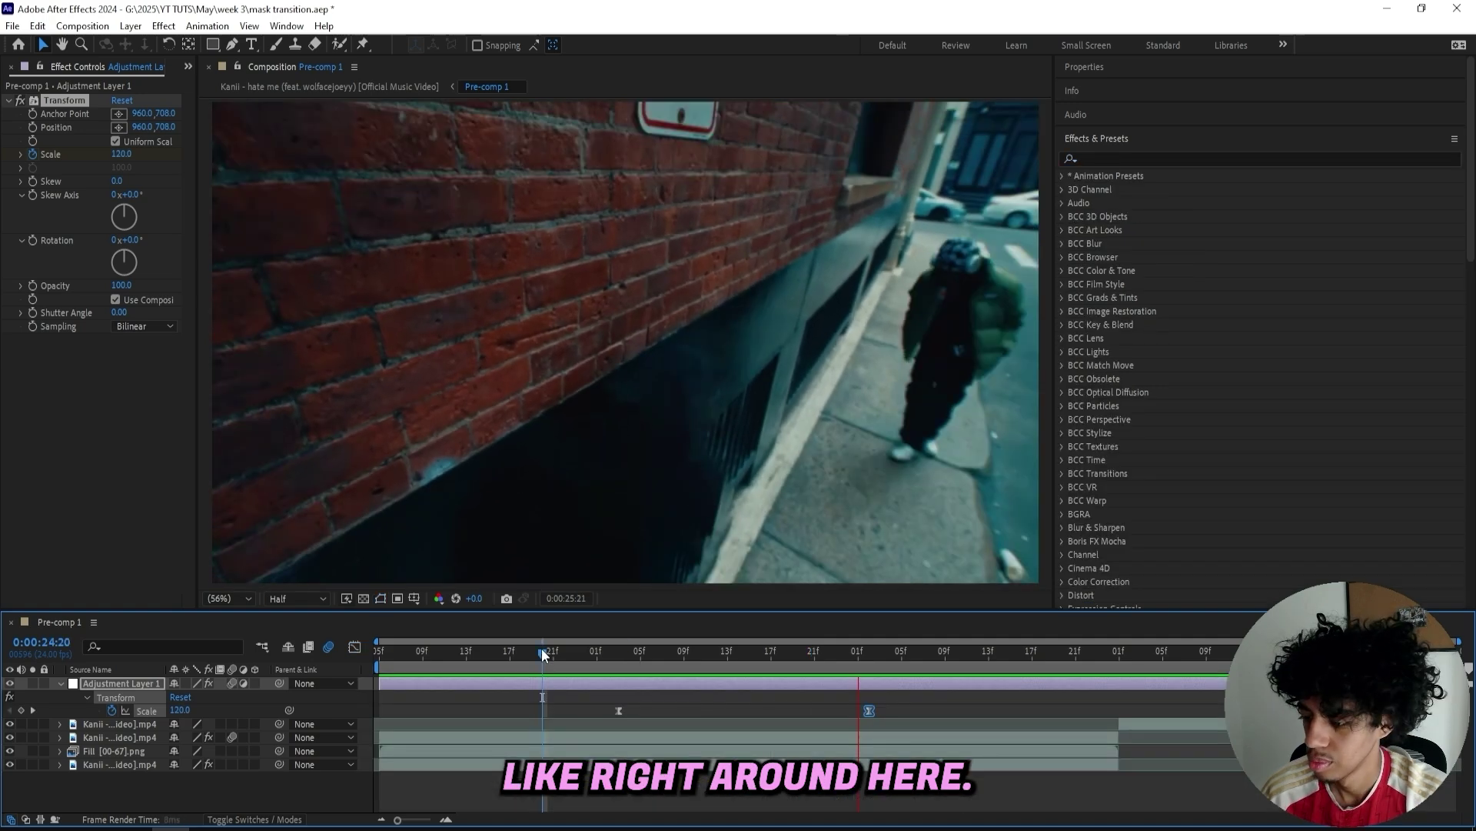
click(534, 652)
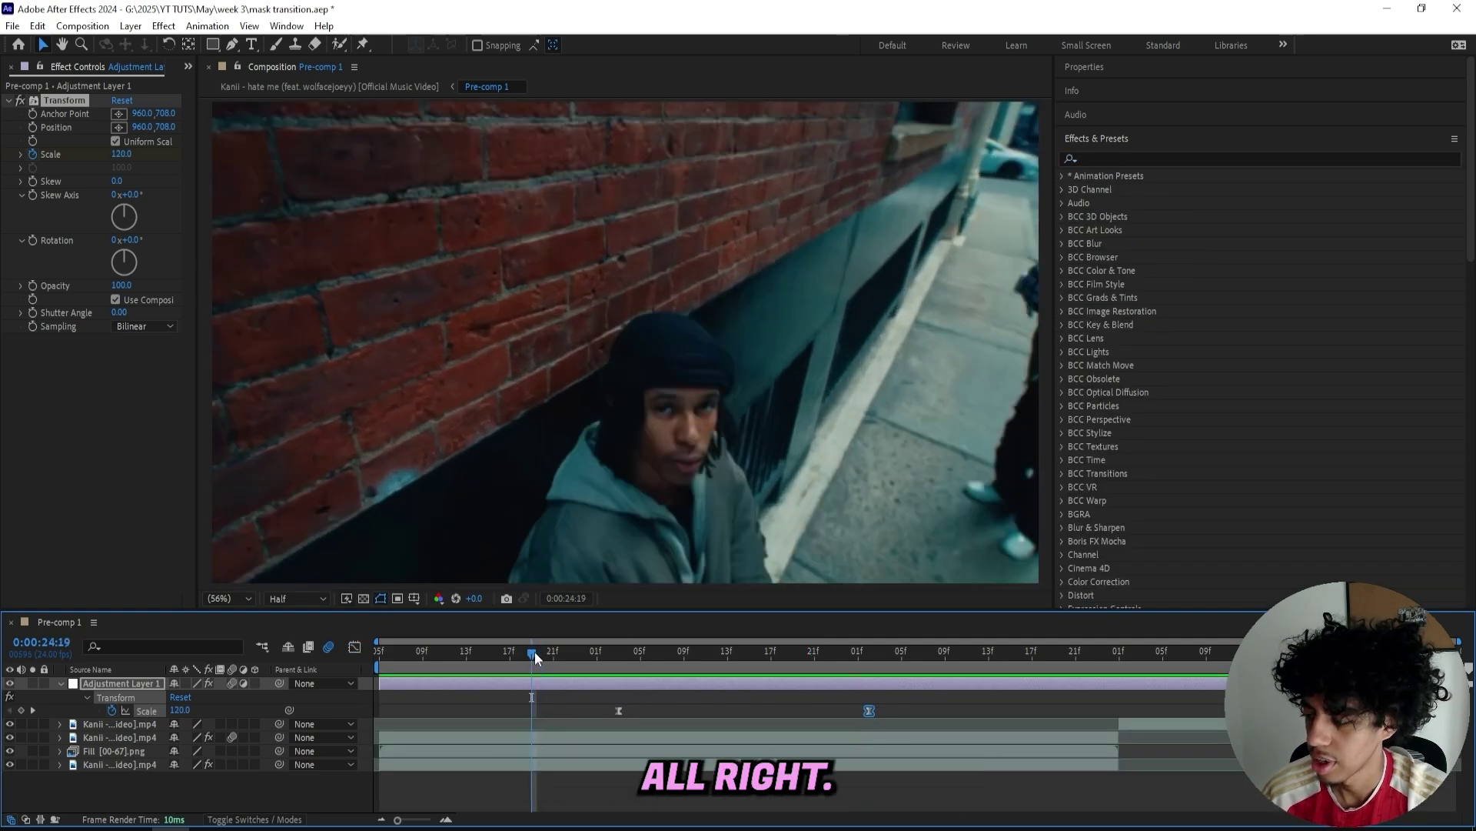
key(space)
click(564, 653)
key(space)
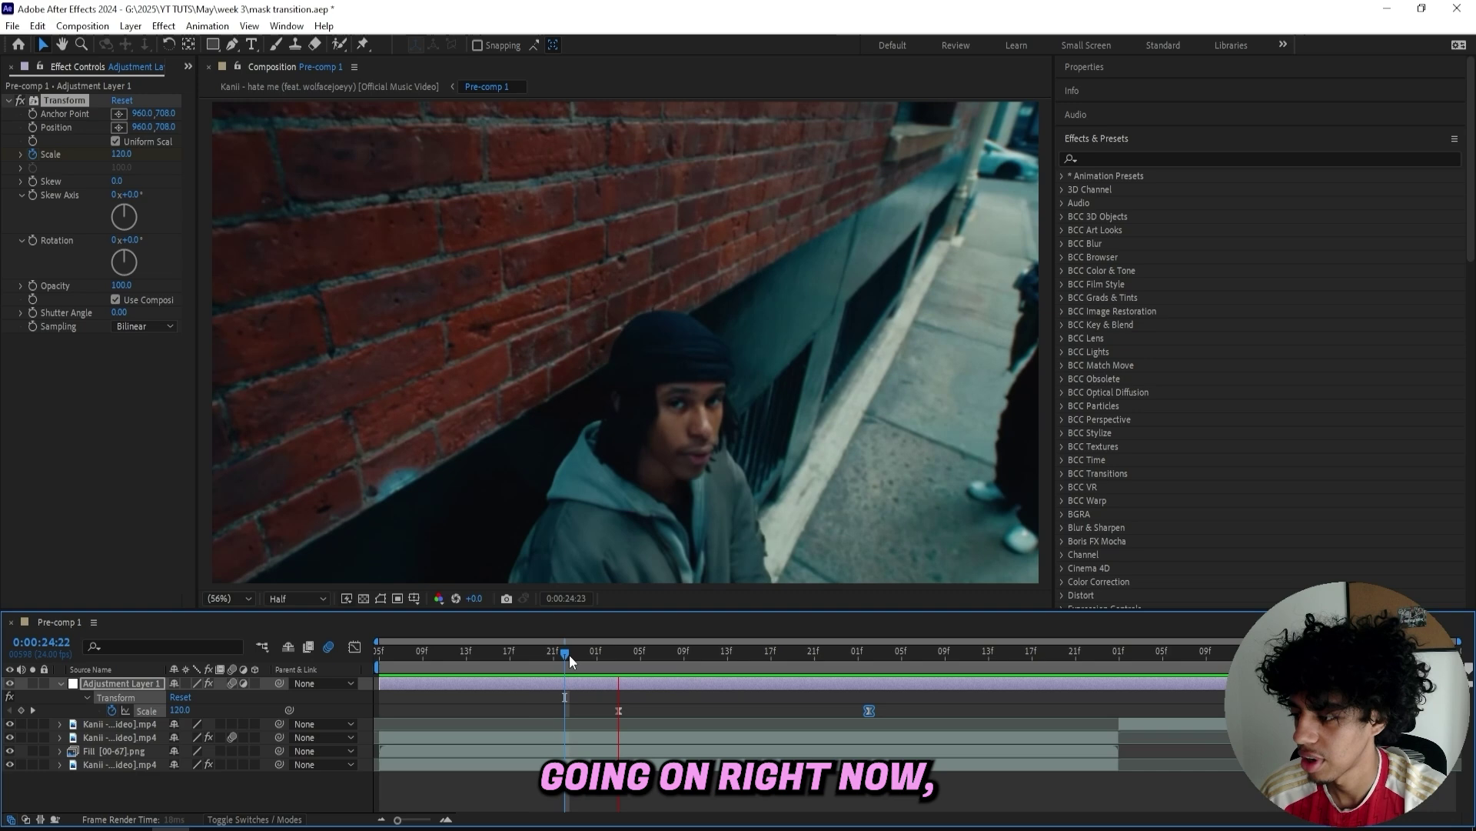
Step: Trim Adjustment Layer 1 so that it ends at 0:00:27:01, deleting the part after that point
drag(569, 654, 935, 650)
key(ctrl+shift+d)
key(Delete)
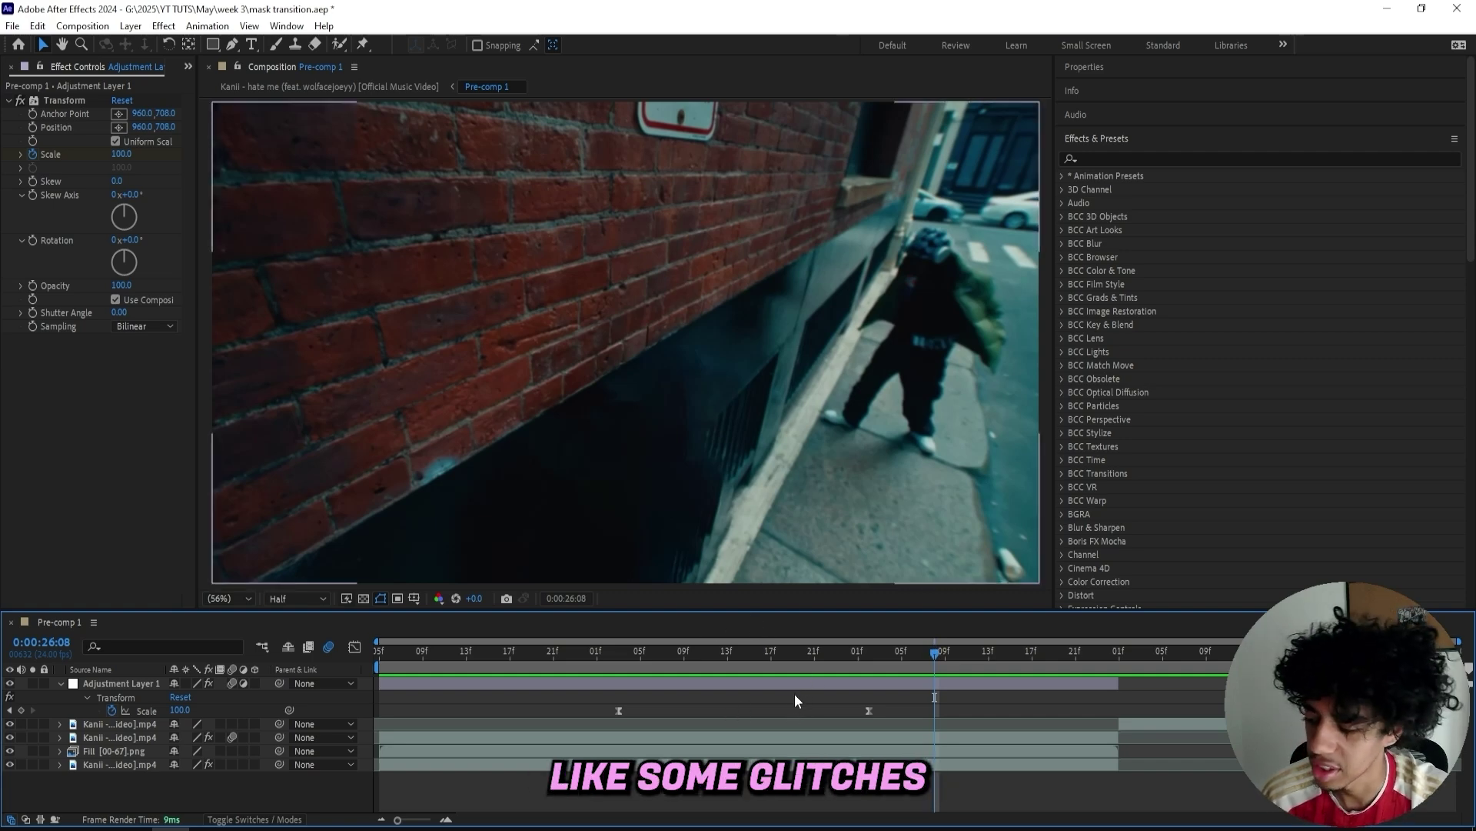
Step: Remove the existing Roto Brush & Refine Edge effect from the second clip that starts at 0:00:27:01
click(968, 686)
drag(968, 666, 1036, 667)
mouse_move(1166, 724)
mouse_down()
mouse_move(1078, 726)
mouse_move(1161, 723)
mouse_up()
click(1121, 652)
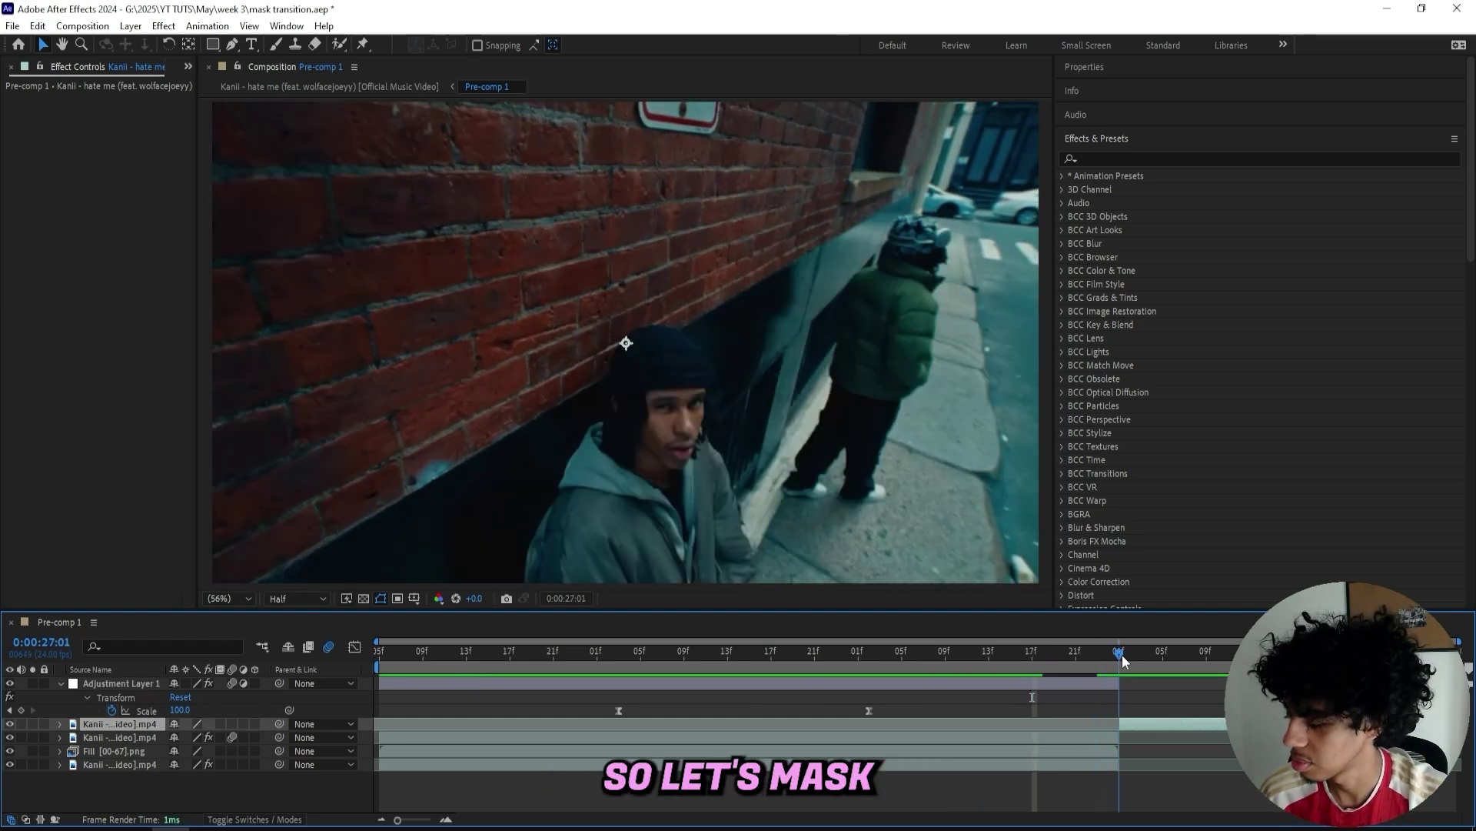
double_click(1137, 726)
click(72, 98)
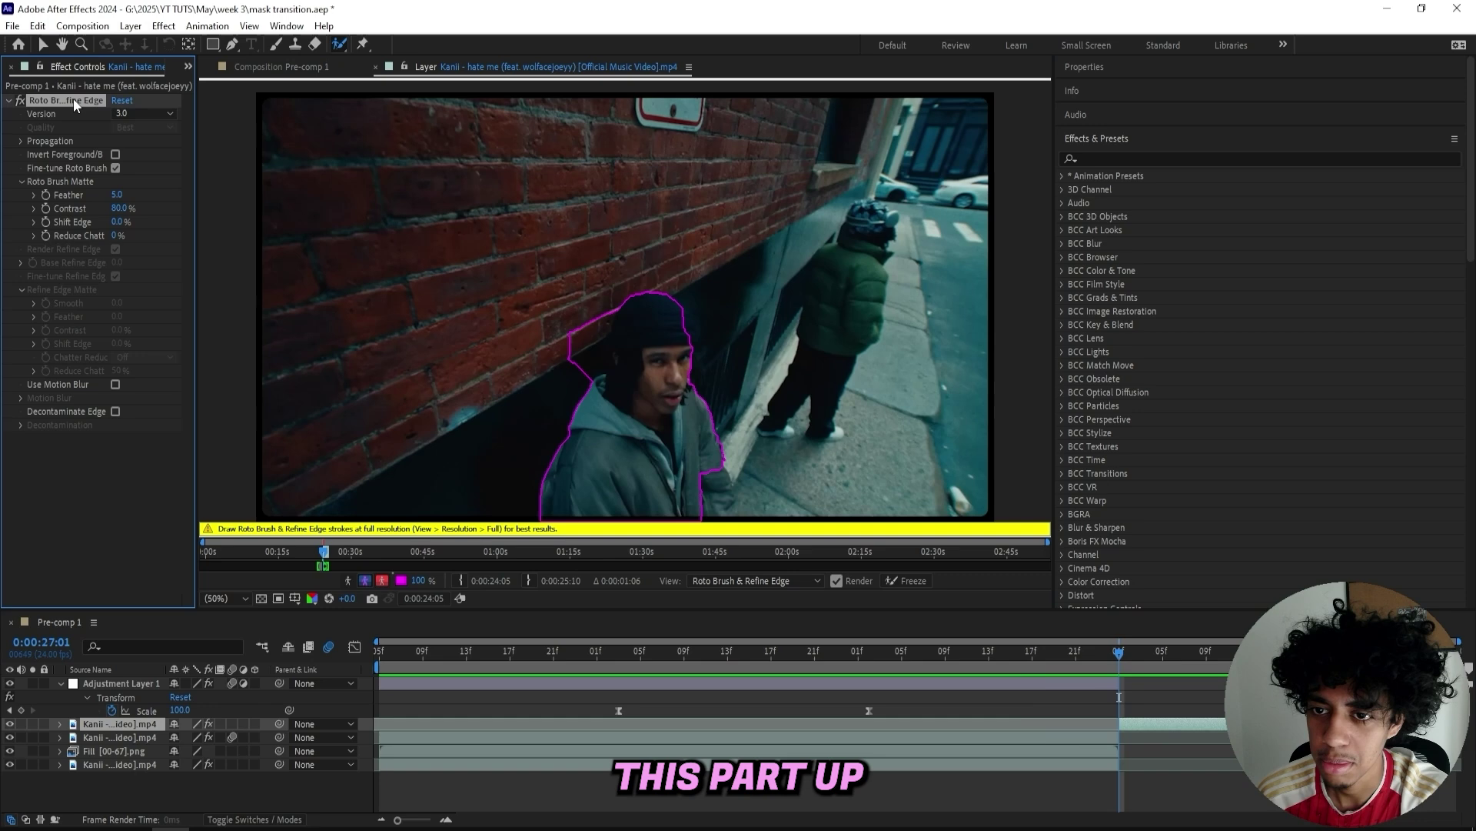
key(Delete)
Step: Set the preview resolution to Full and rotoscope the foreground man in the second clip with the Roto Brush
click(243, 67)
click(296, 598)
click(289, 637)
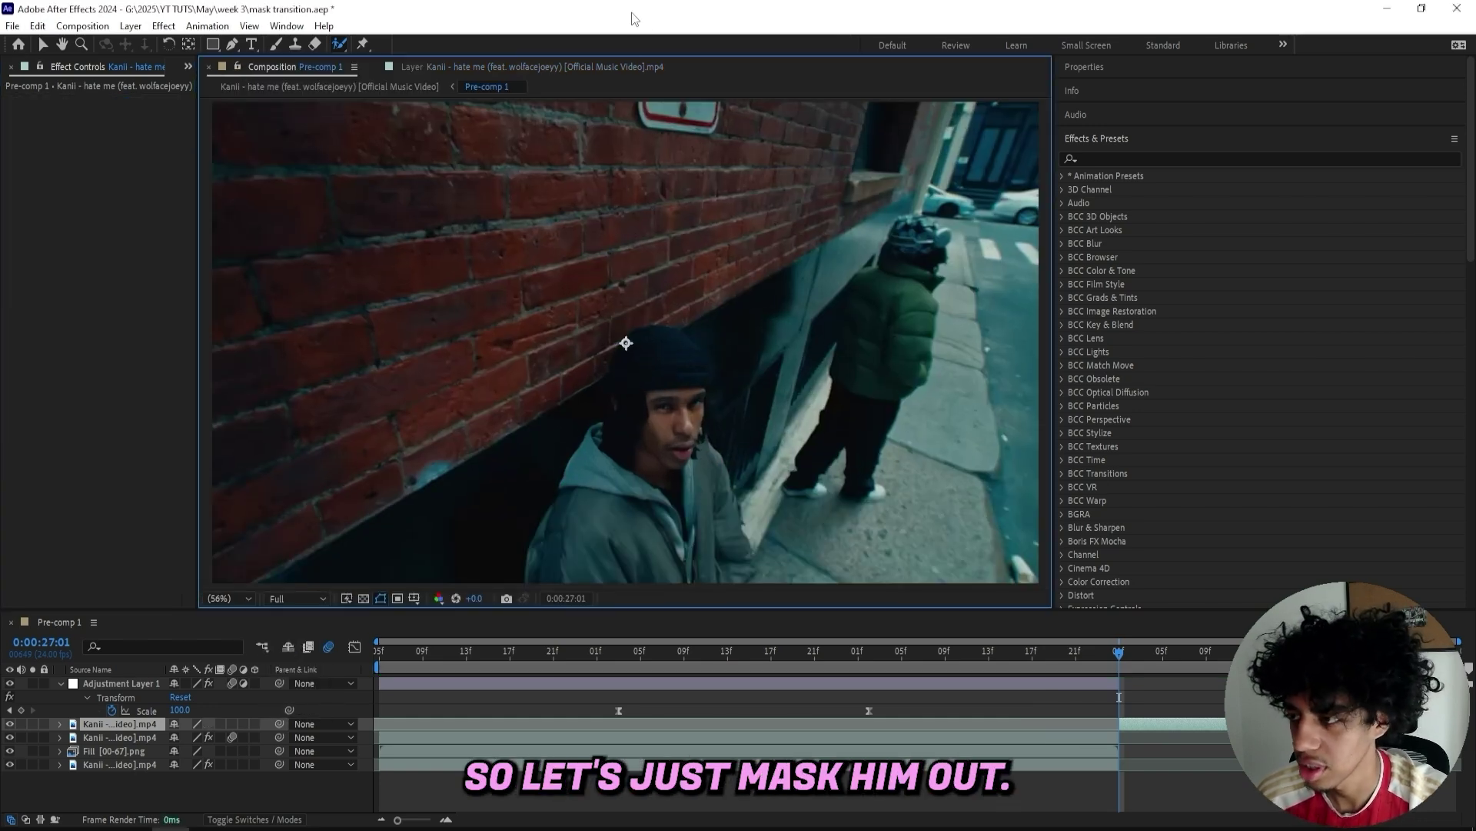
click(532, 67)
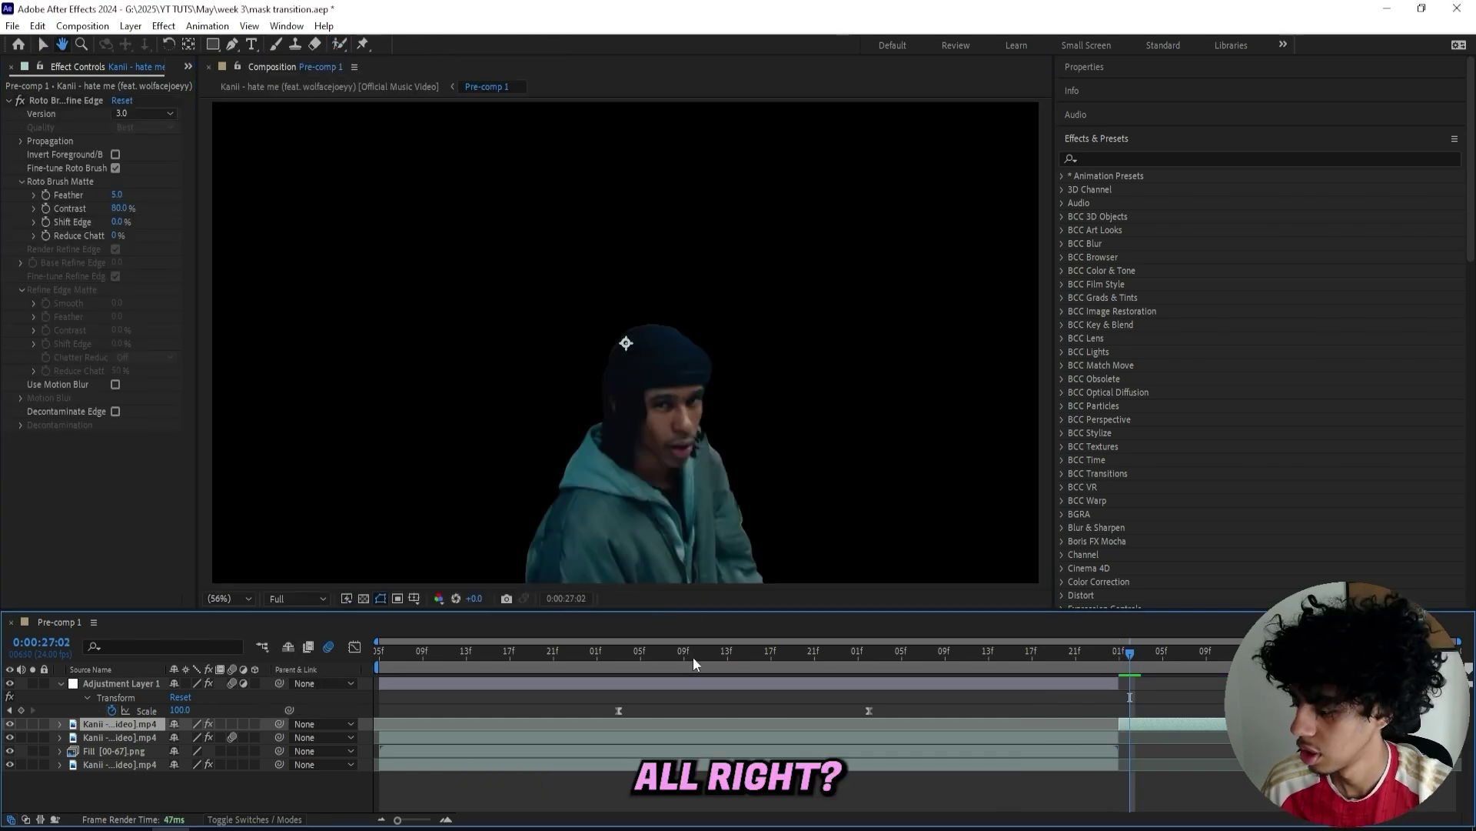
Step: Move the rotoscoped second clip earlier in the timeline so that it starts at 0:00:26:08
key(v)
drag(1170, 726, 968, 720)
right_click(1013, 713)
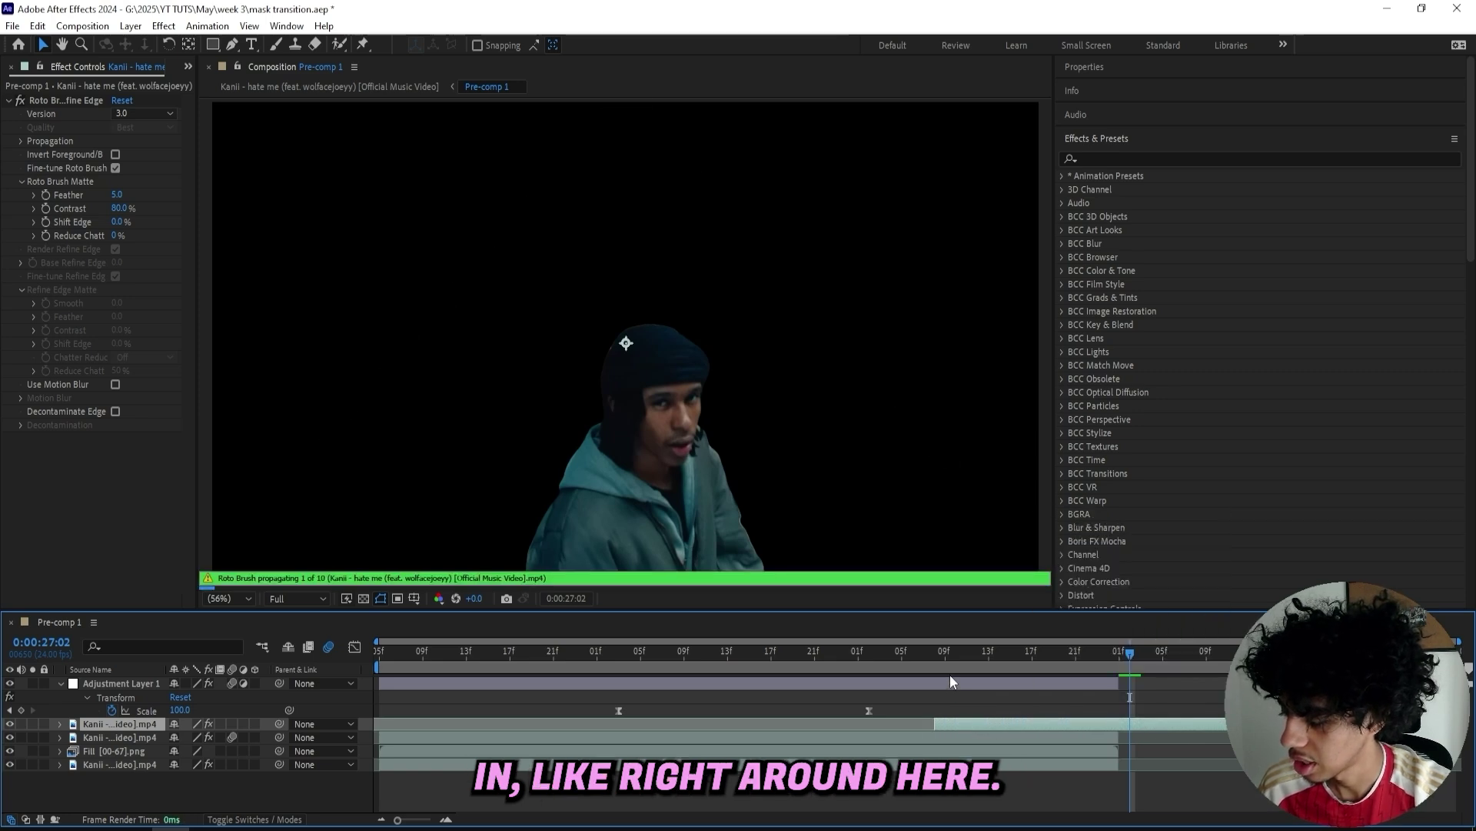
Step: Split the first scene's two video layers and the fill layer at 0:00:26:13 and delete the parts after it
drag(965, 655, 986, 694)
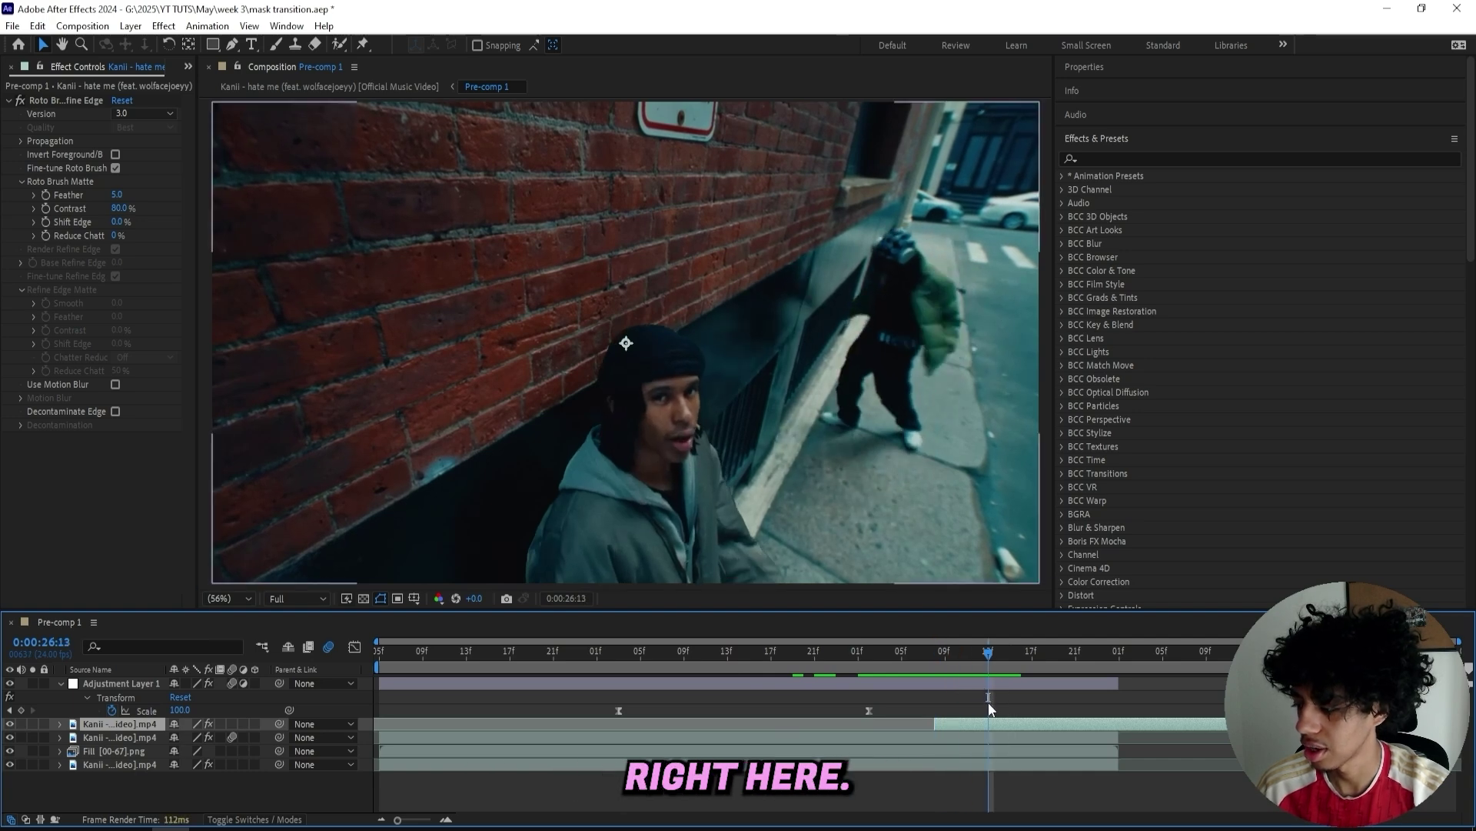
click(998, 740)
ctrl+click(997, 755)
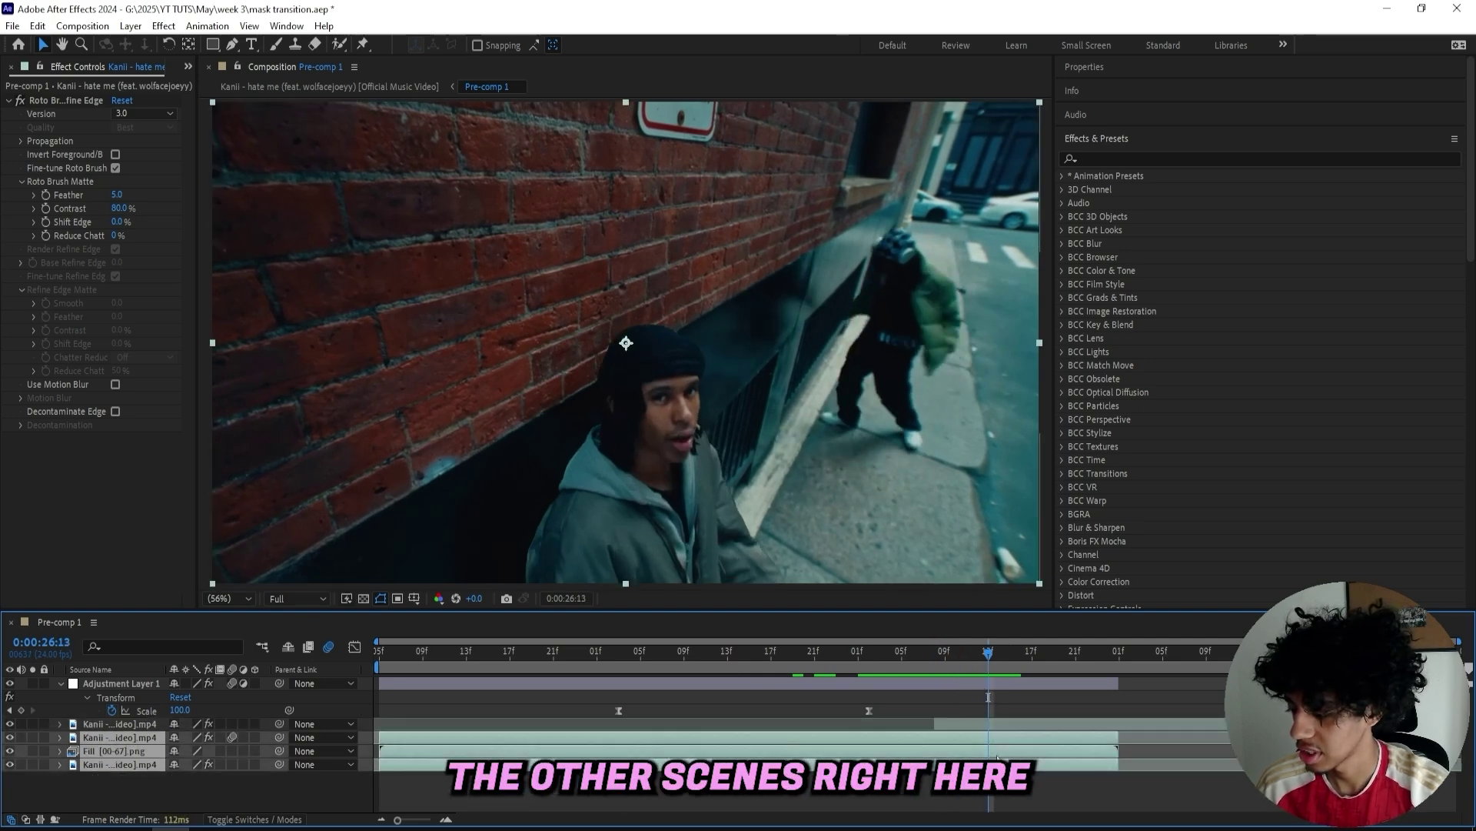
key(ctrl+shift+d)
key(Delete)
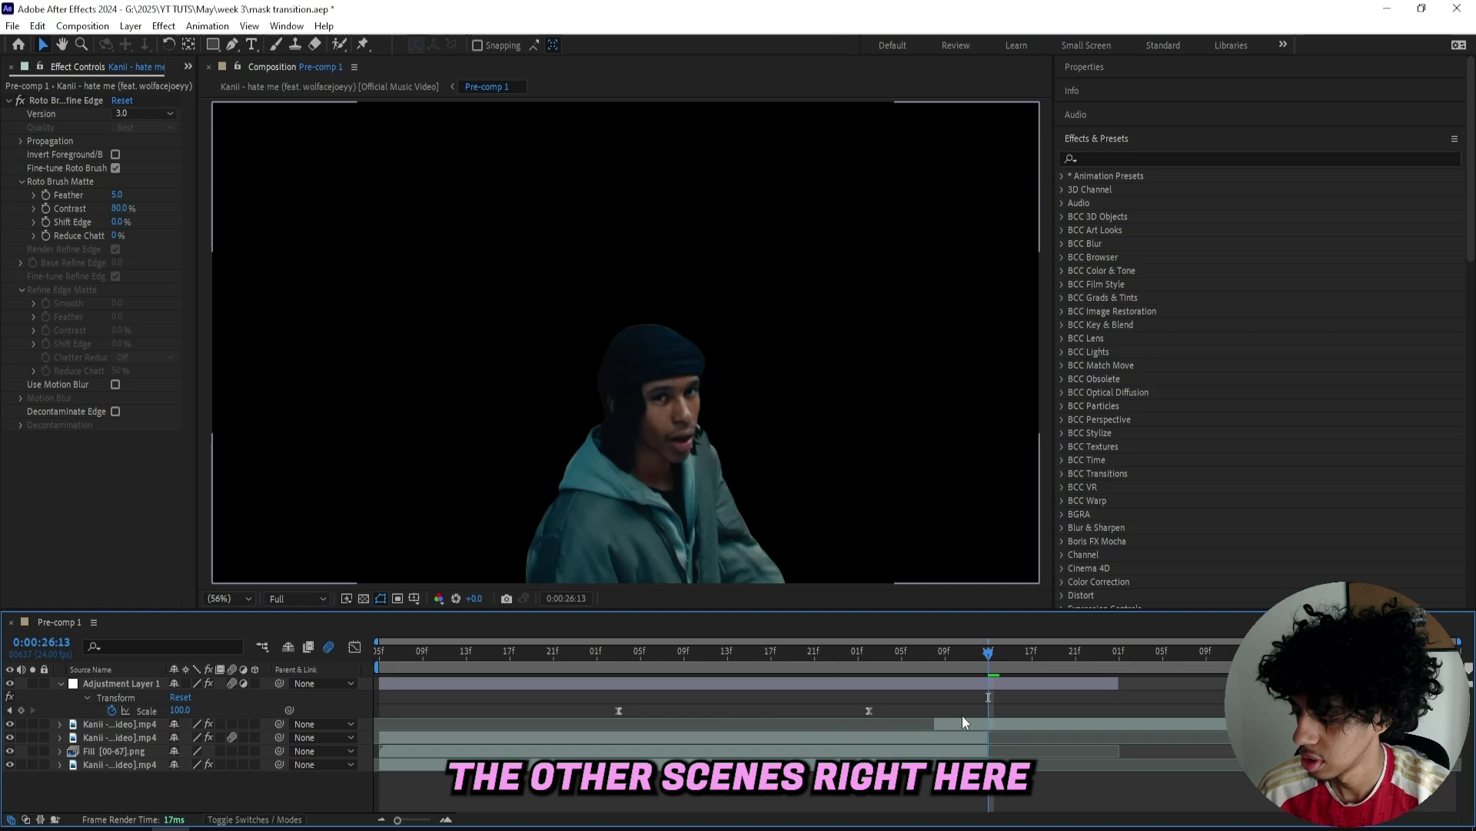
Step: Duplicate the rotoscoped clip and remove the Roto Brush & Refine Edge effect from the lower copy
click(976, 722)
key(ctrl+d)
click(1014, 737)
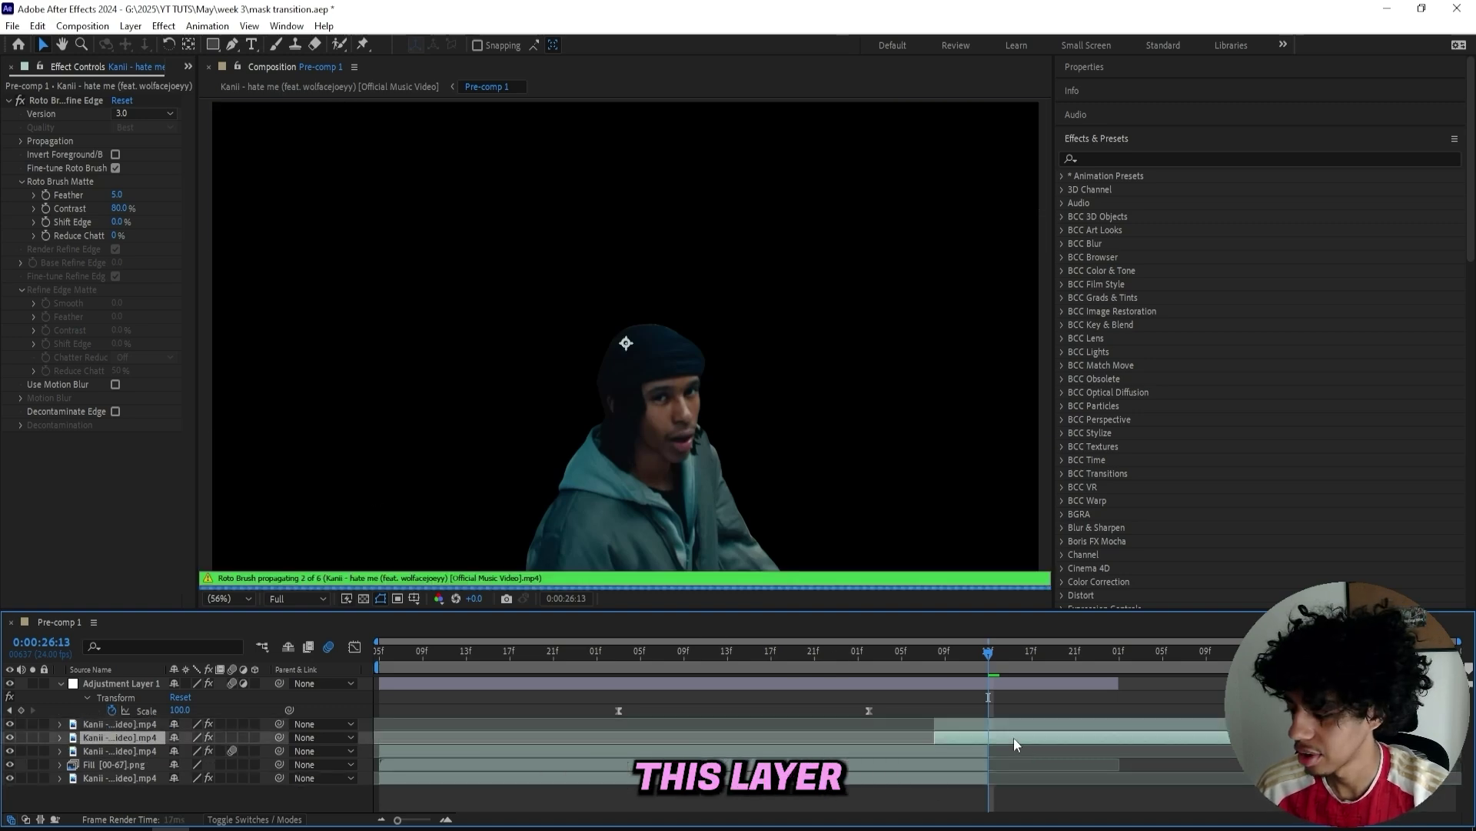
key(Delete)
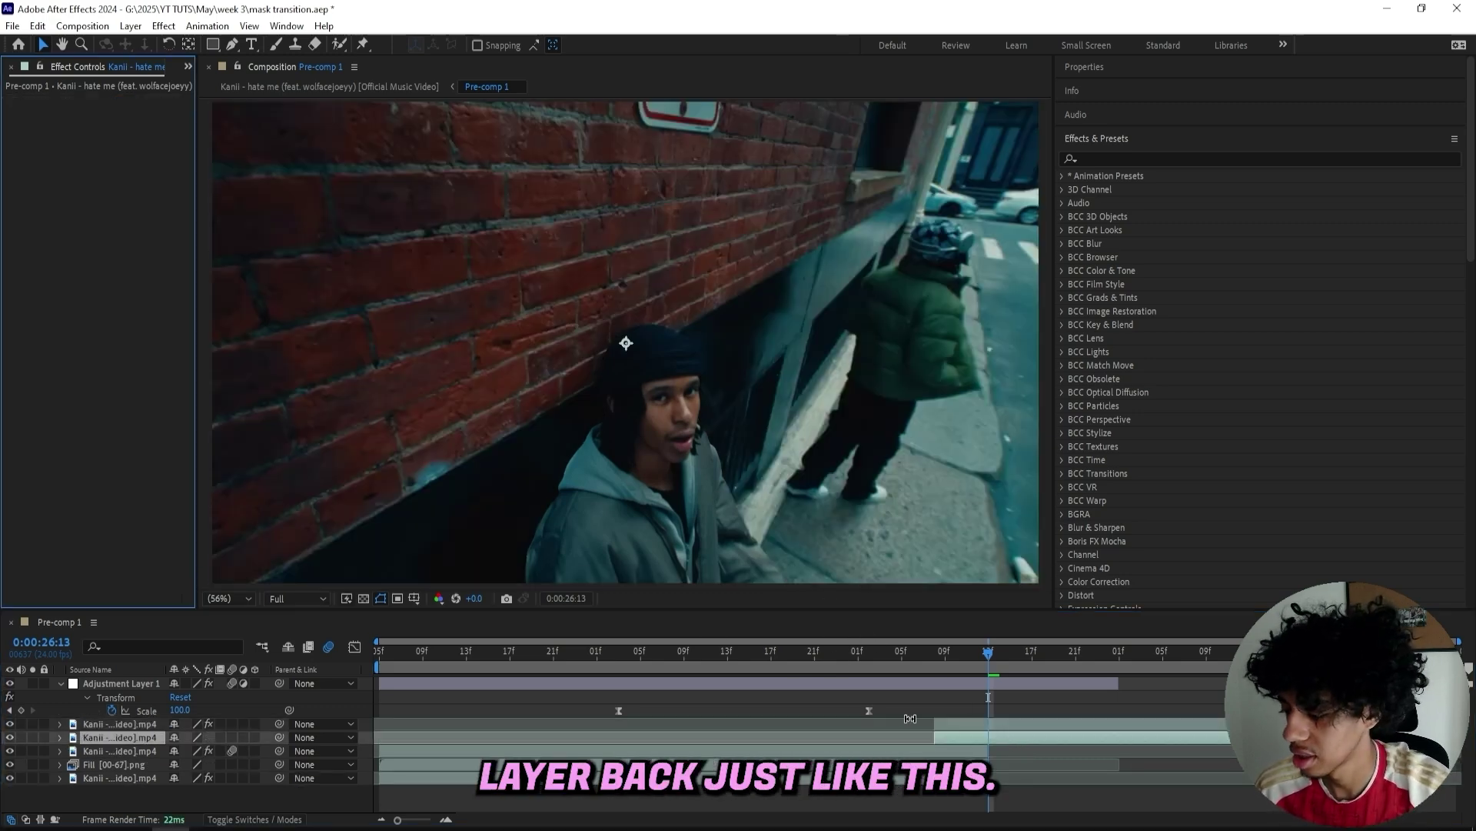
Step: Make the full-frame copy start at 0:00:26:13 and shift the rotoscoped clip earlier to start at 0:00:26:02
drag(935, 737, 989, 740)
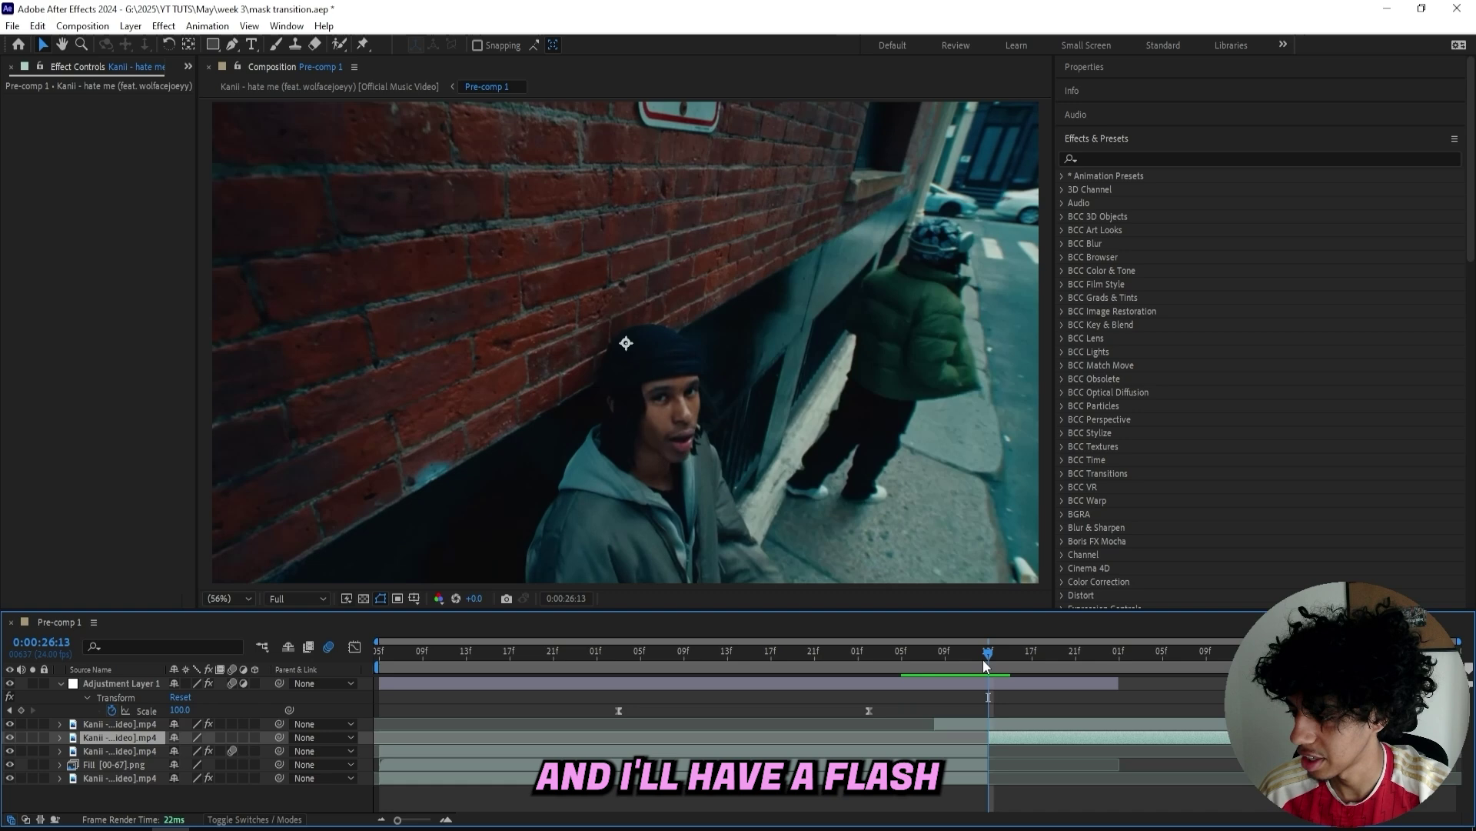
click(1000, 659)
drag(1000, 658, 793, 668)
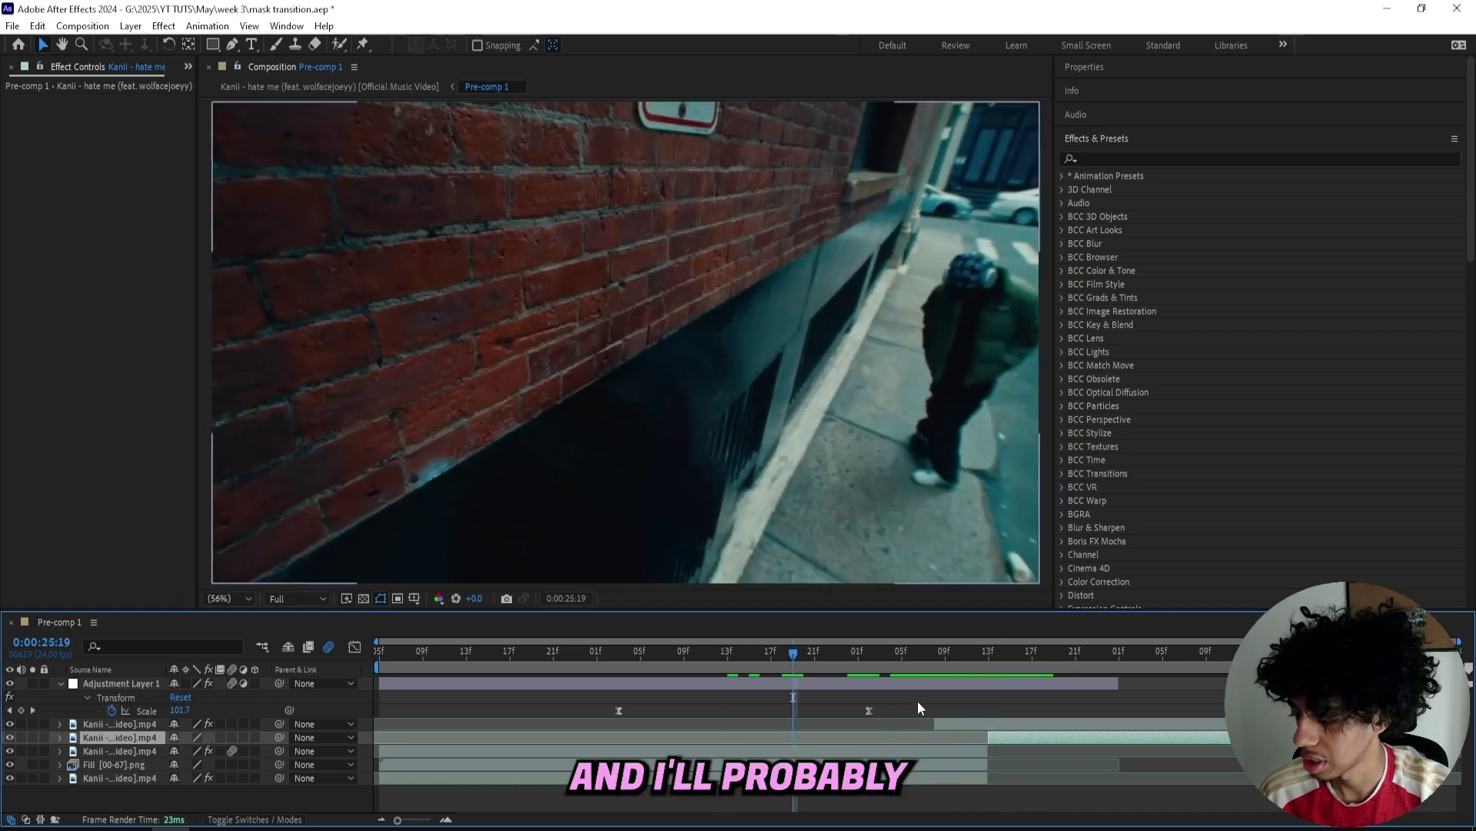
click(958, 723)
shift+click(1004, 739)
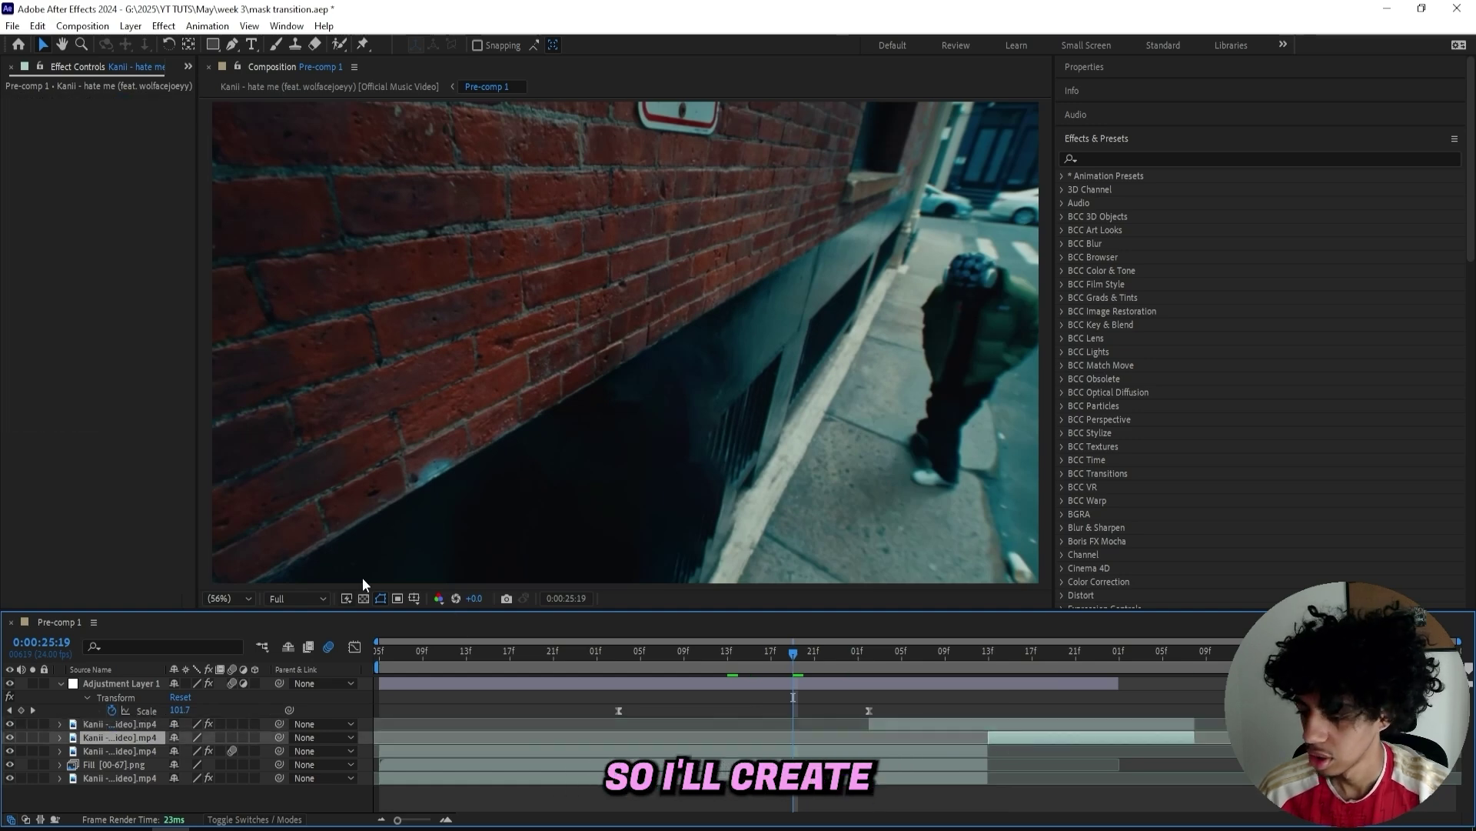
Step: Add a new adjustment layer to Pre-comp 1 and place it at the top of the layer stack
right_click(455, 702)
mouse_move(495, 509)
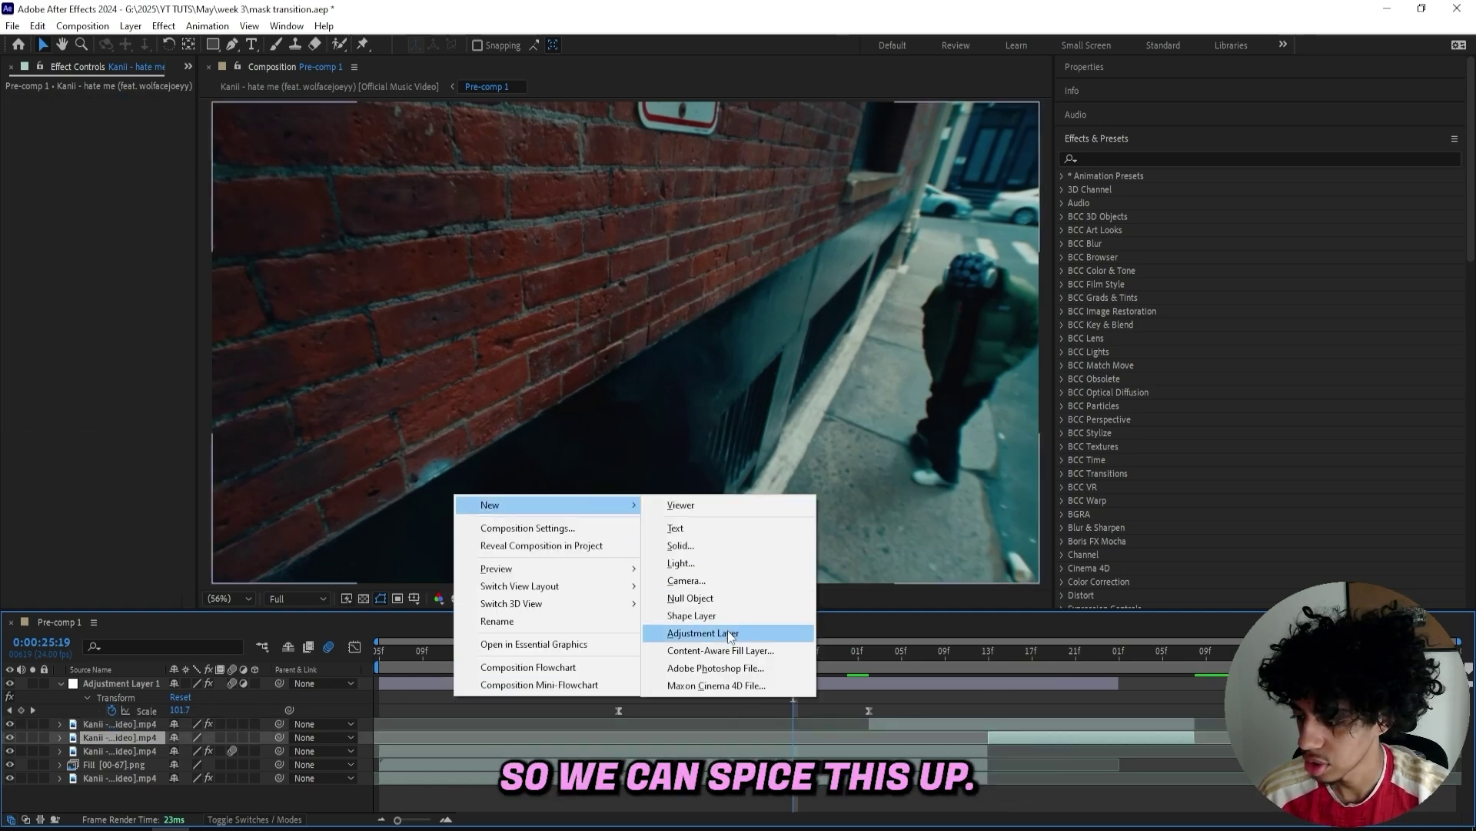
click(677, 618)
key(ctrl+shift+bracketright)
Step: Apply the "50. Stutter frames" user preset from the ULTIMATE VFX KIT folder to Adjustment Layer 2
drag(606, 652, 701, 655)
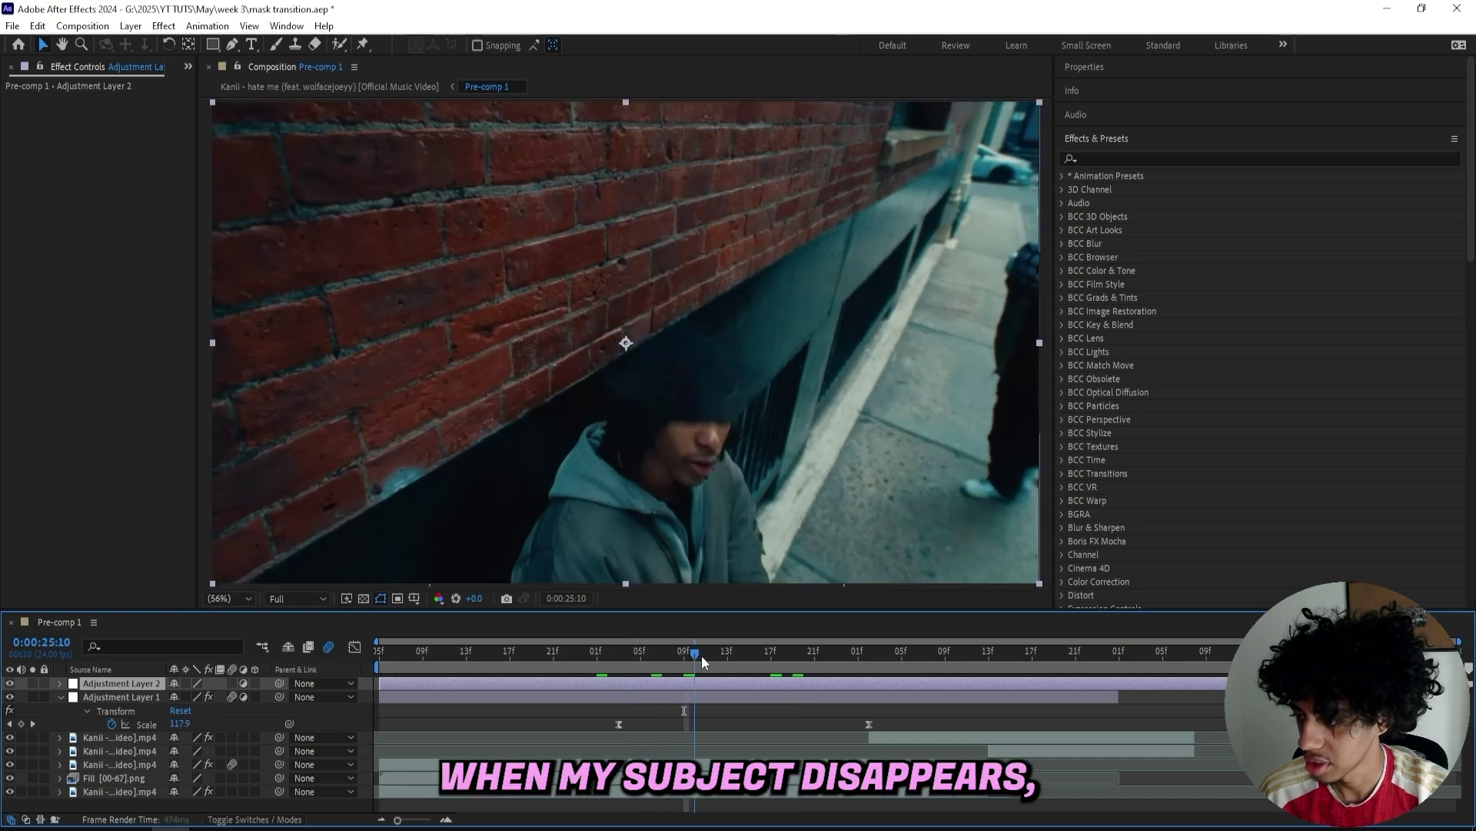
click(1063, 175)
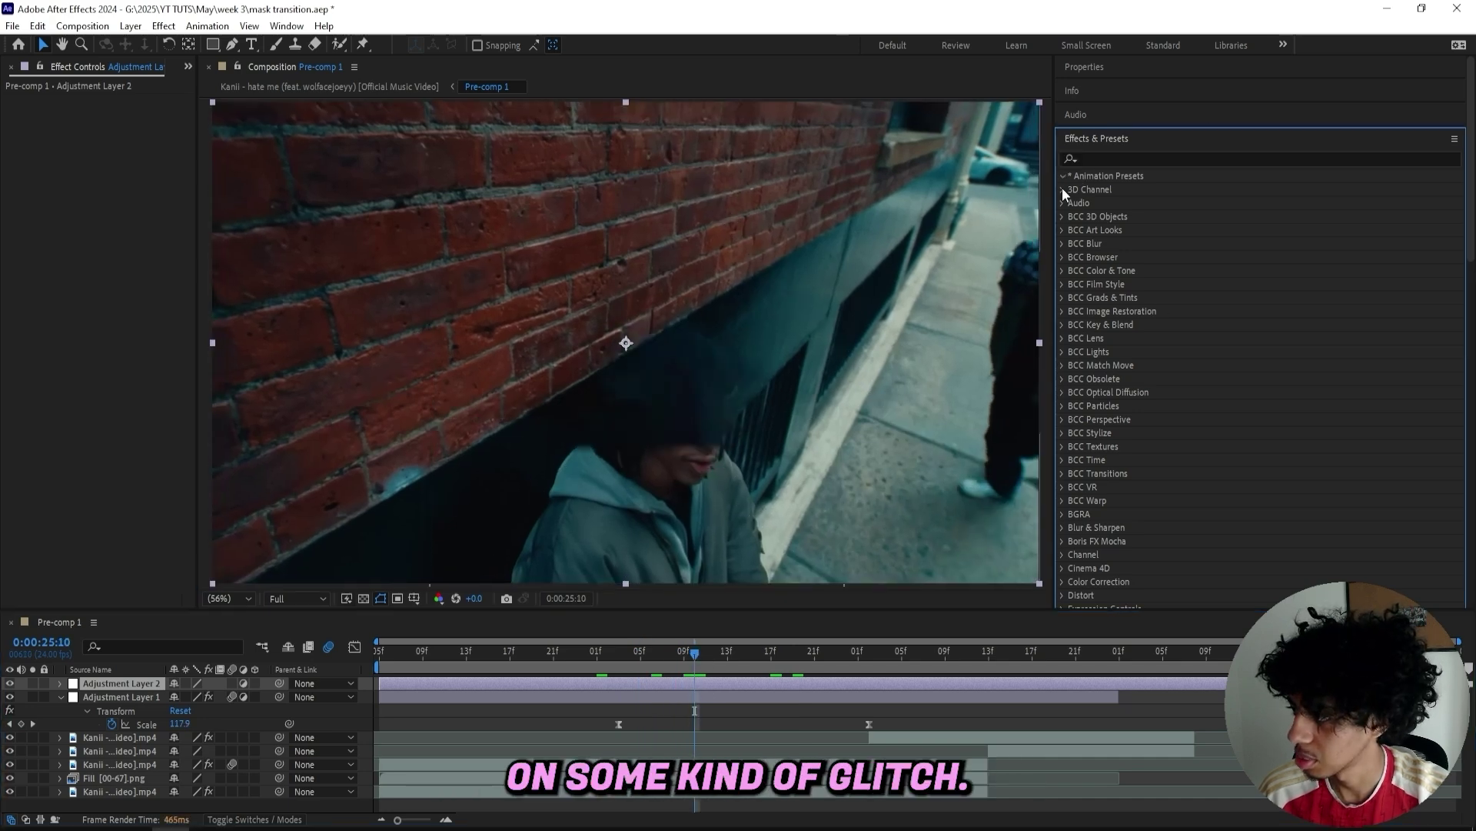
click(1076, 203)
click(1088, 406)
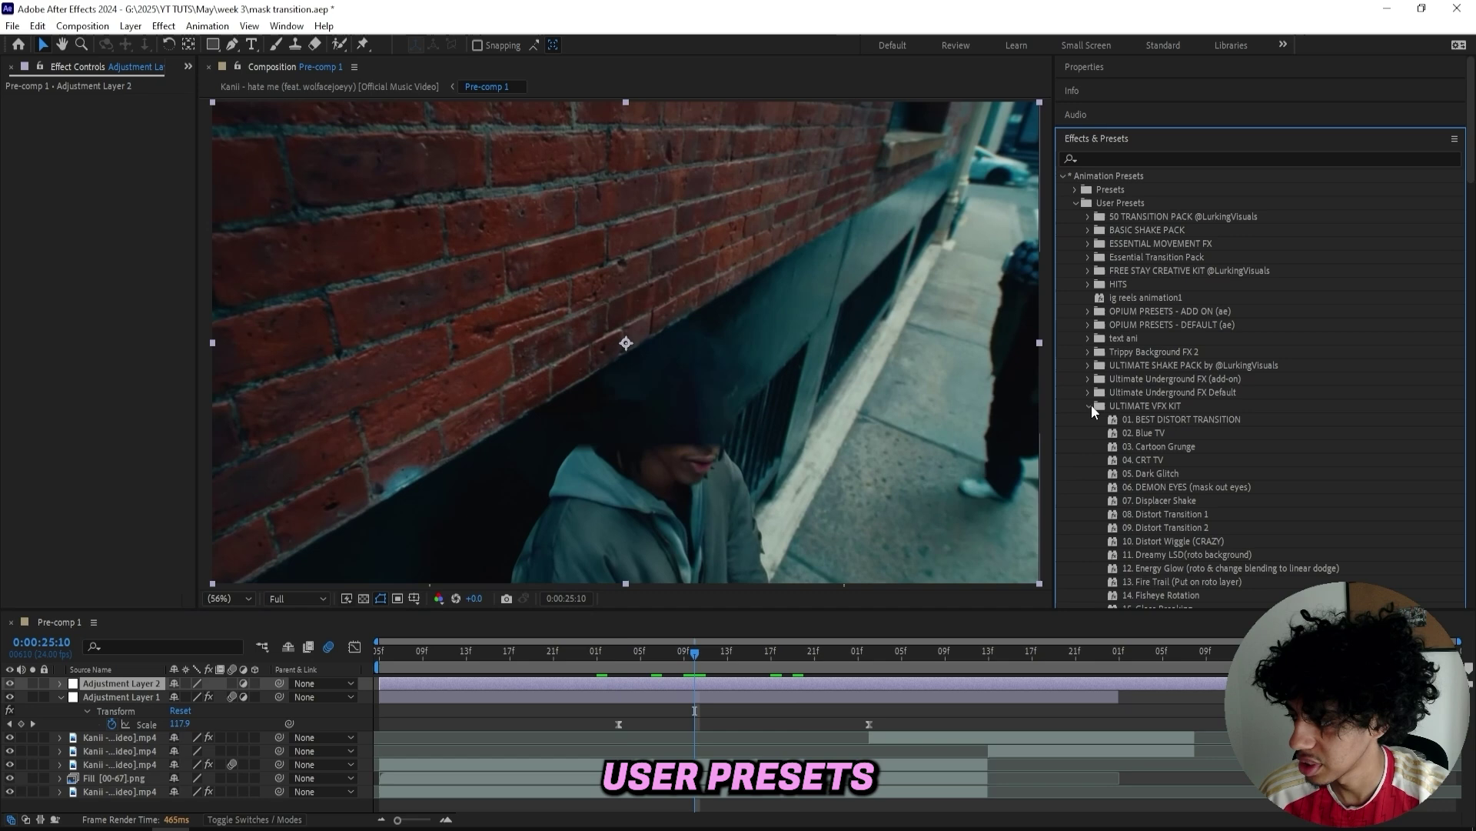
scroll(1107, 346, down, 3)
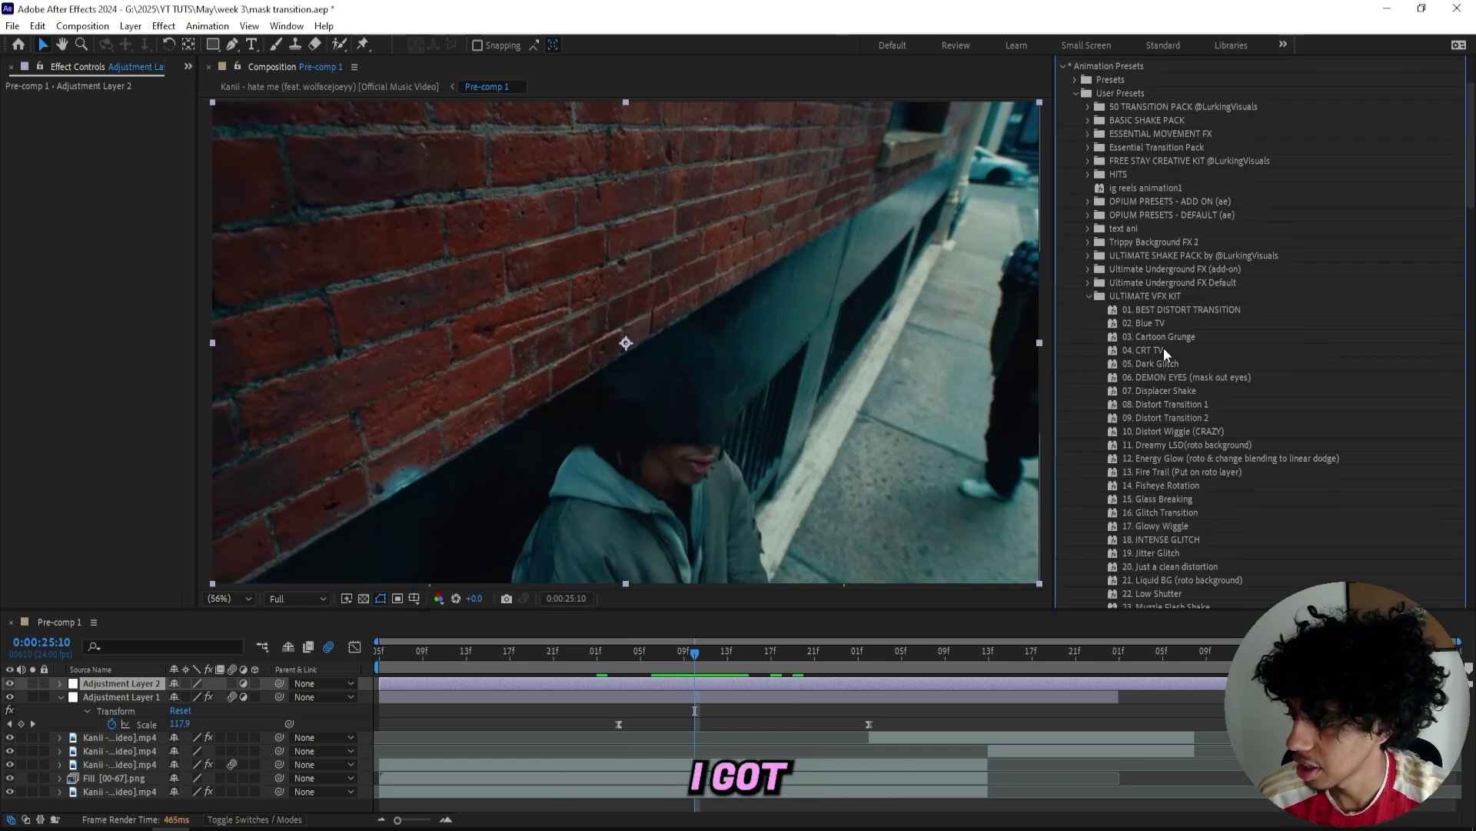
scroll(1165, 348, down, 9)
click(1155, 329)
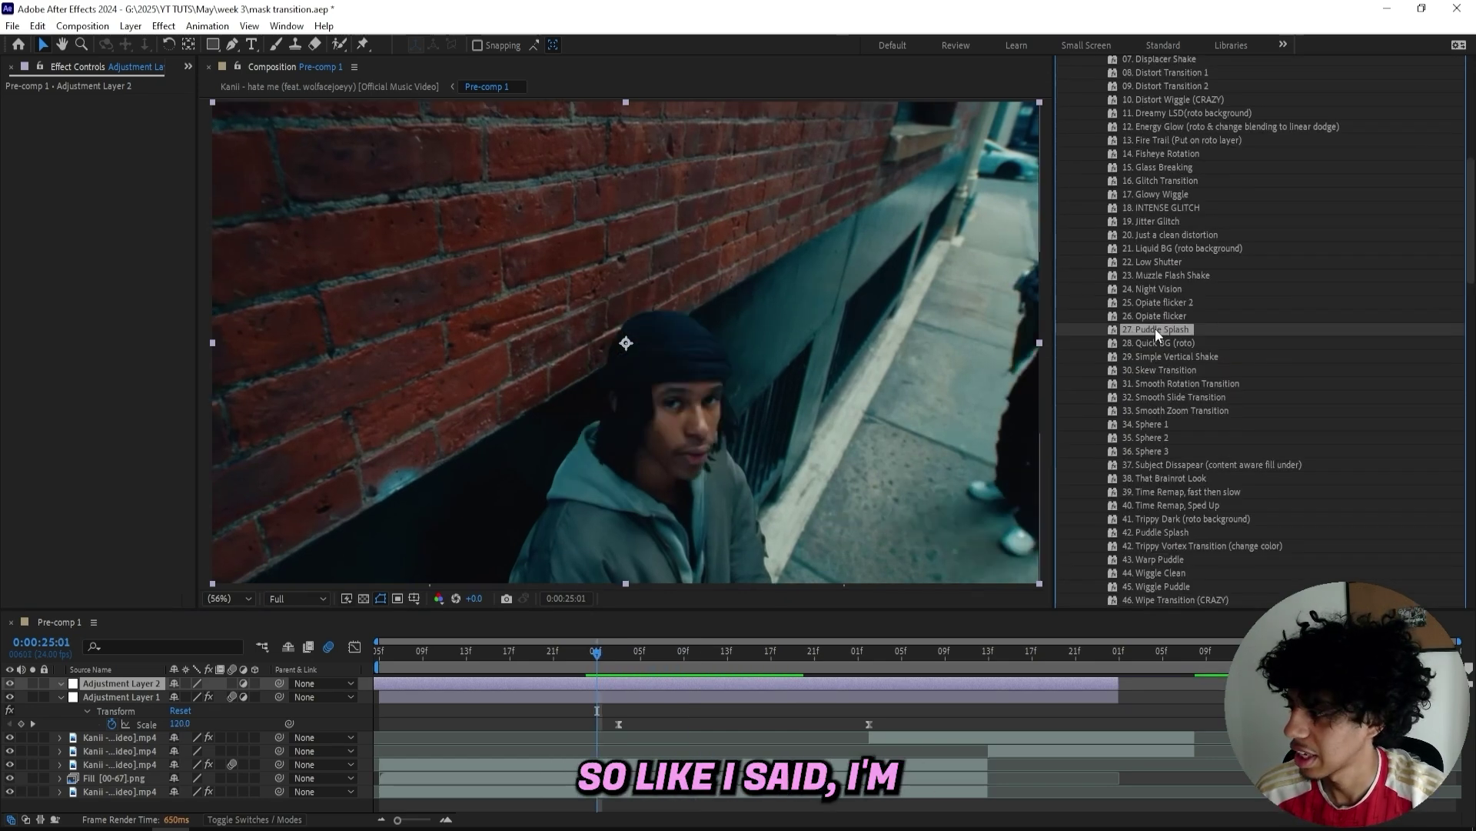
scroll(1143, 335, up, 4)
scroll(1143, 336, down, 6)
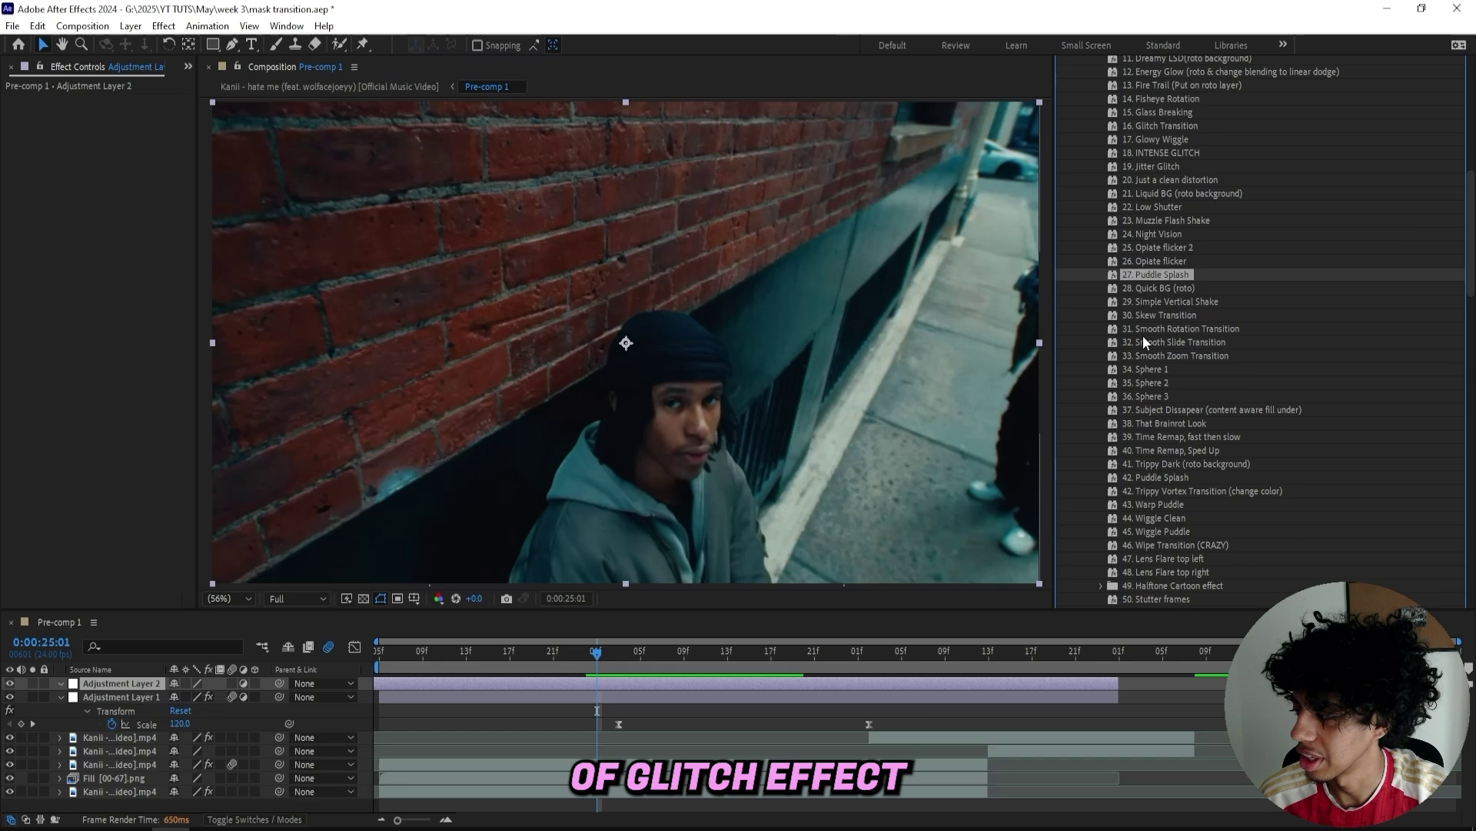
scroll(1143, 335, down, 8)
drag(1158, 323, 602, 681)
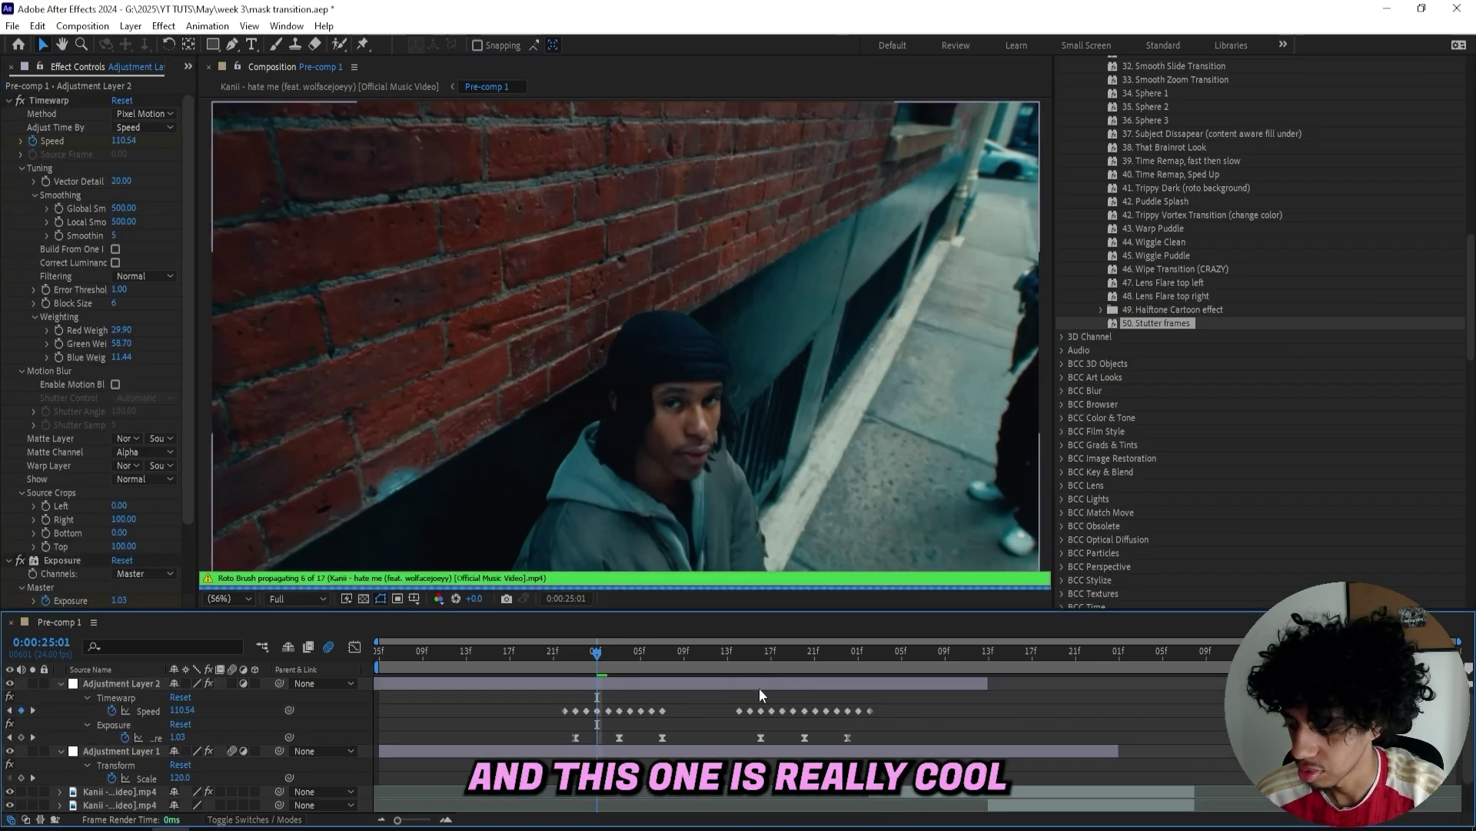
Step: Preview the stutter effect over the subject's disappearance, including from 0:00:24:18
click(804, 686)
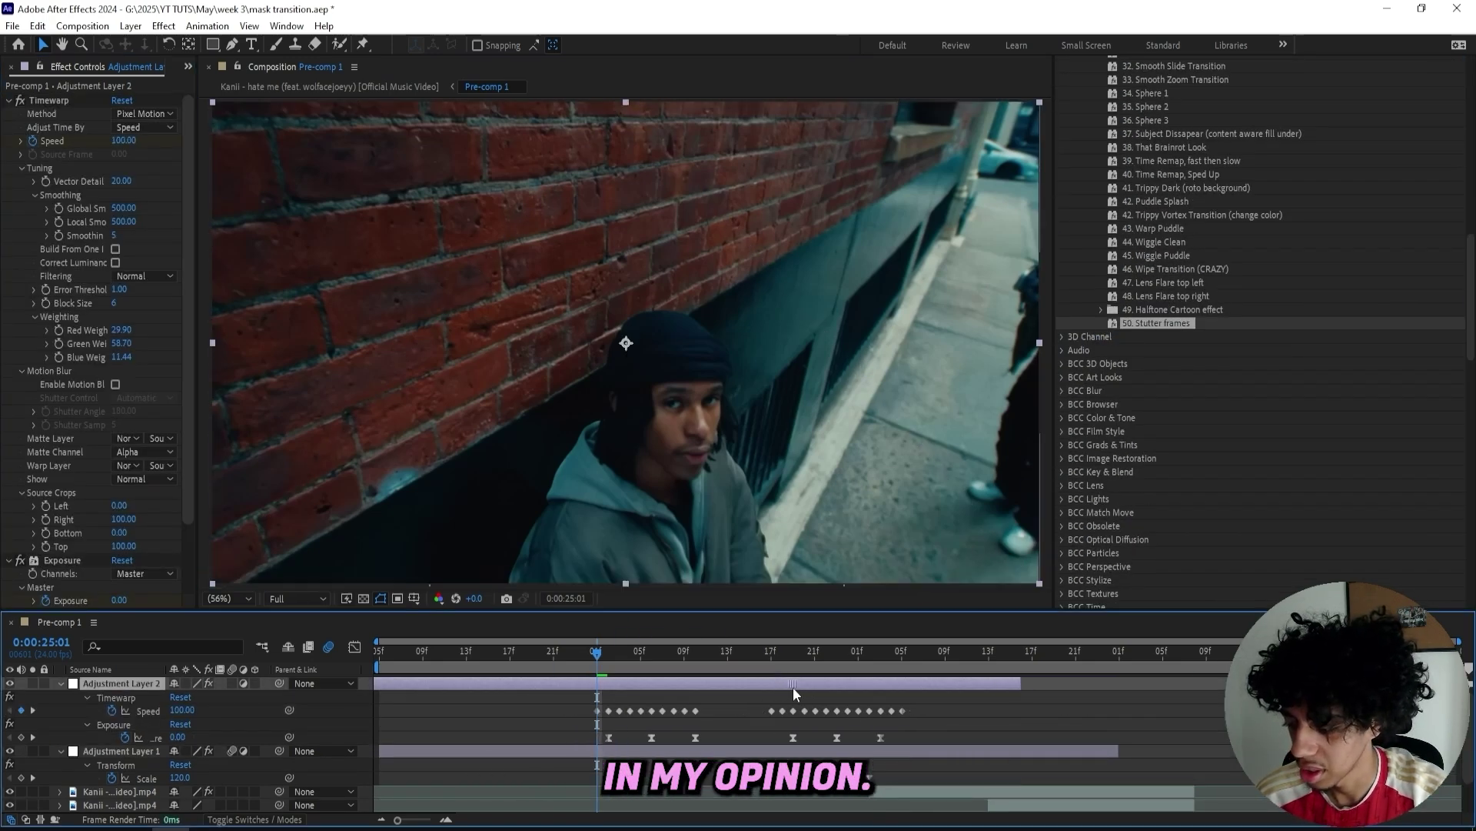
key(space)
click(728, 733)
drag(593, 652, 525, 654)
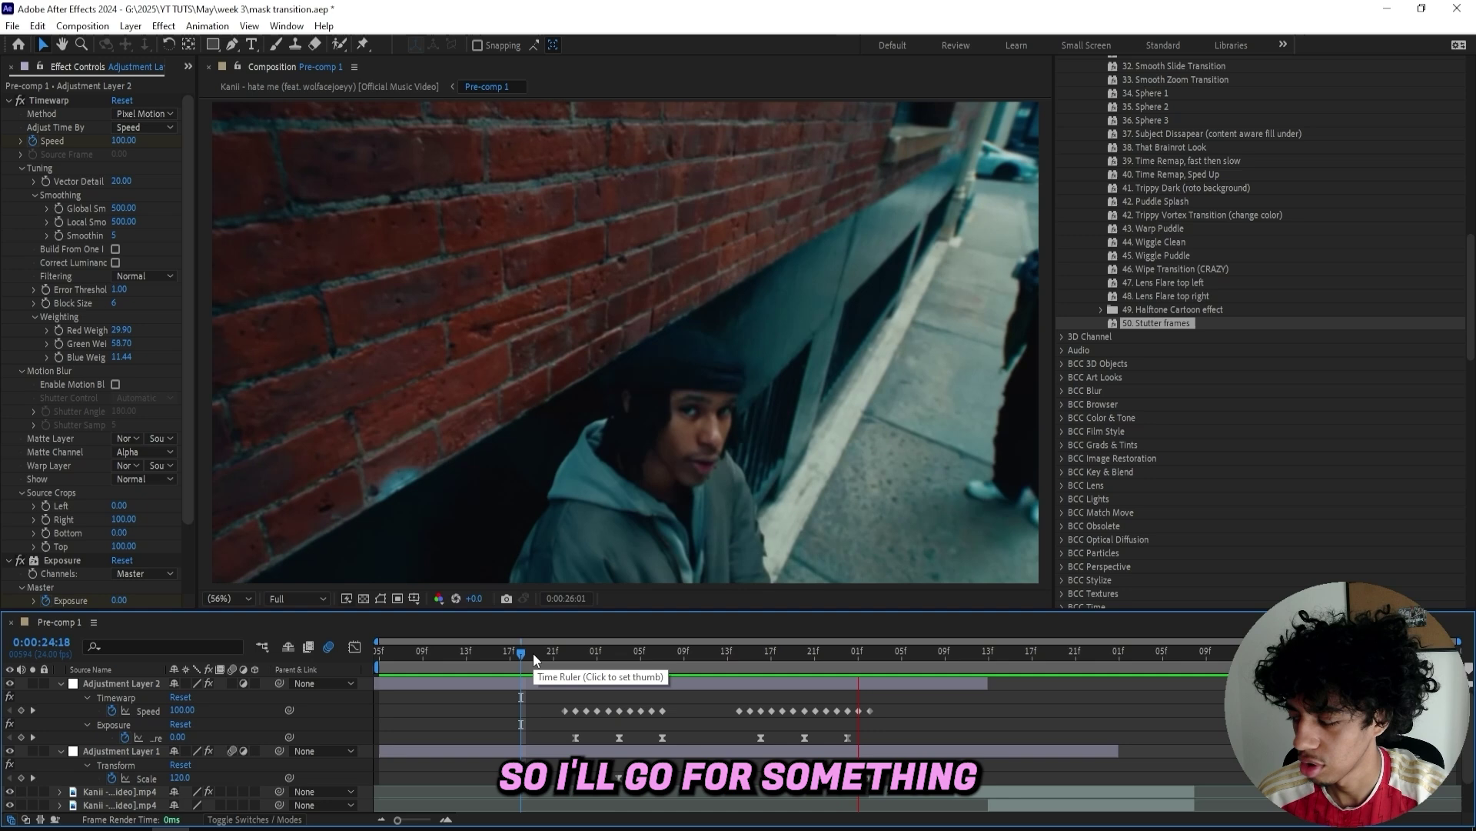
click(533, 653)
Step: Replace the stutter effects on Adjustment Layer 2 with the "19. Jitter Glitch" preset, starting the layer at 0:00:25:01
click(62, 100)
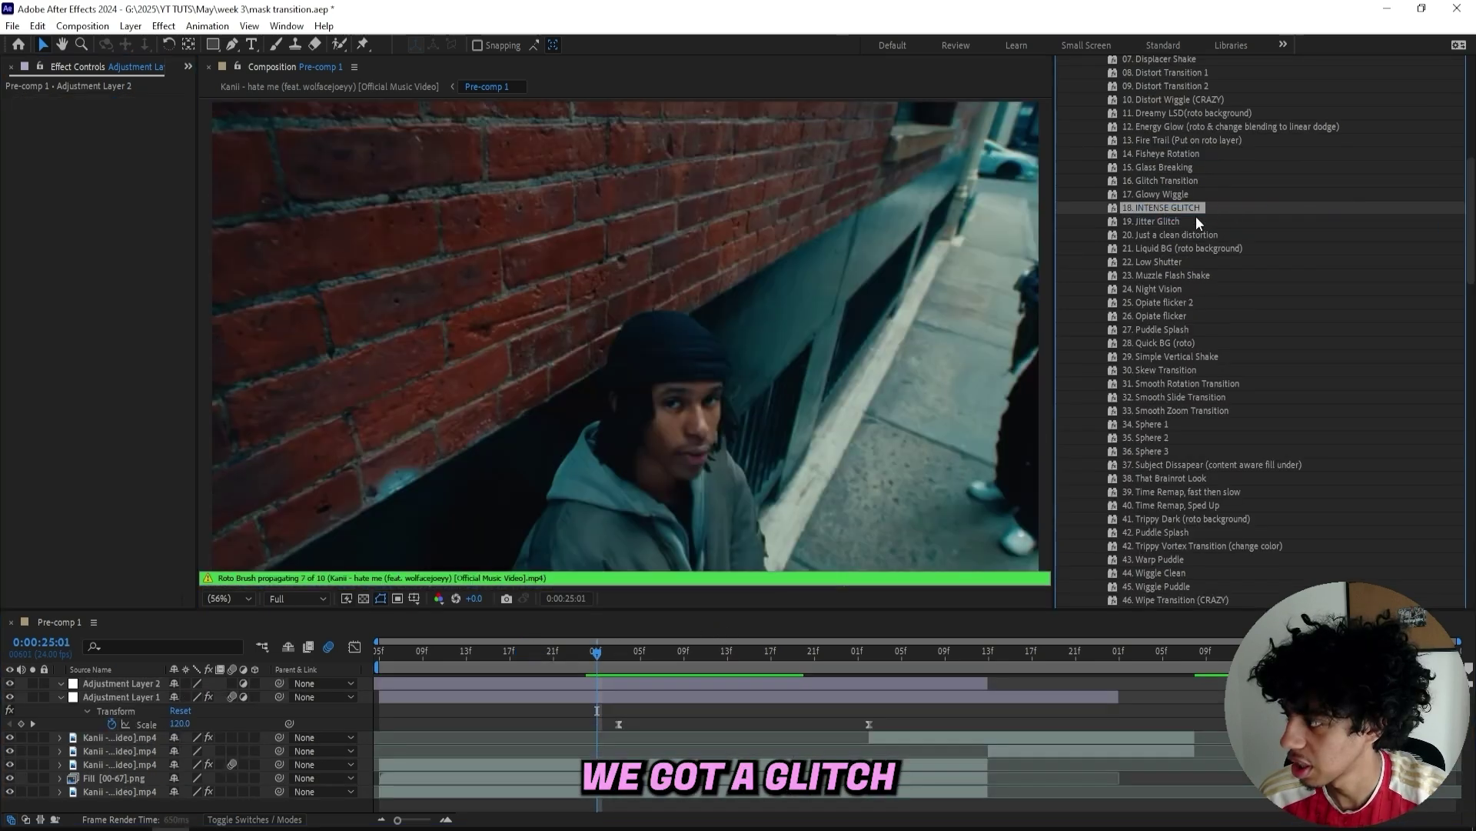
scroll(1176, 246, up, 2)
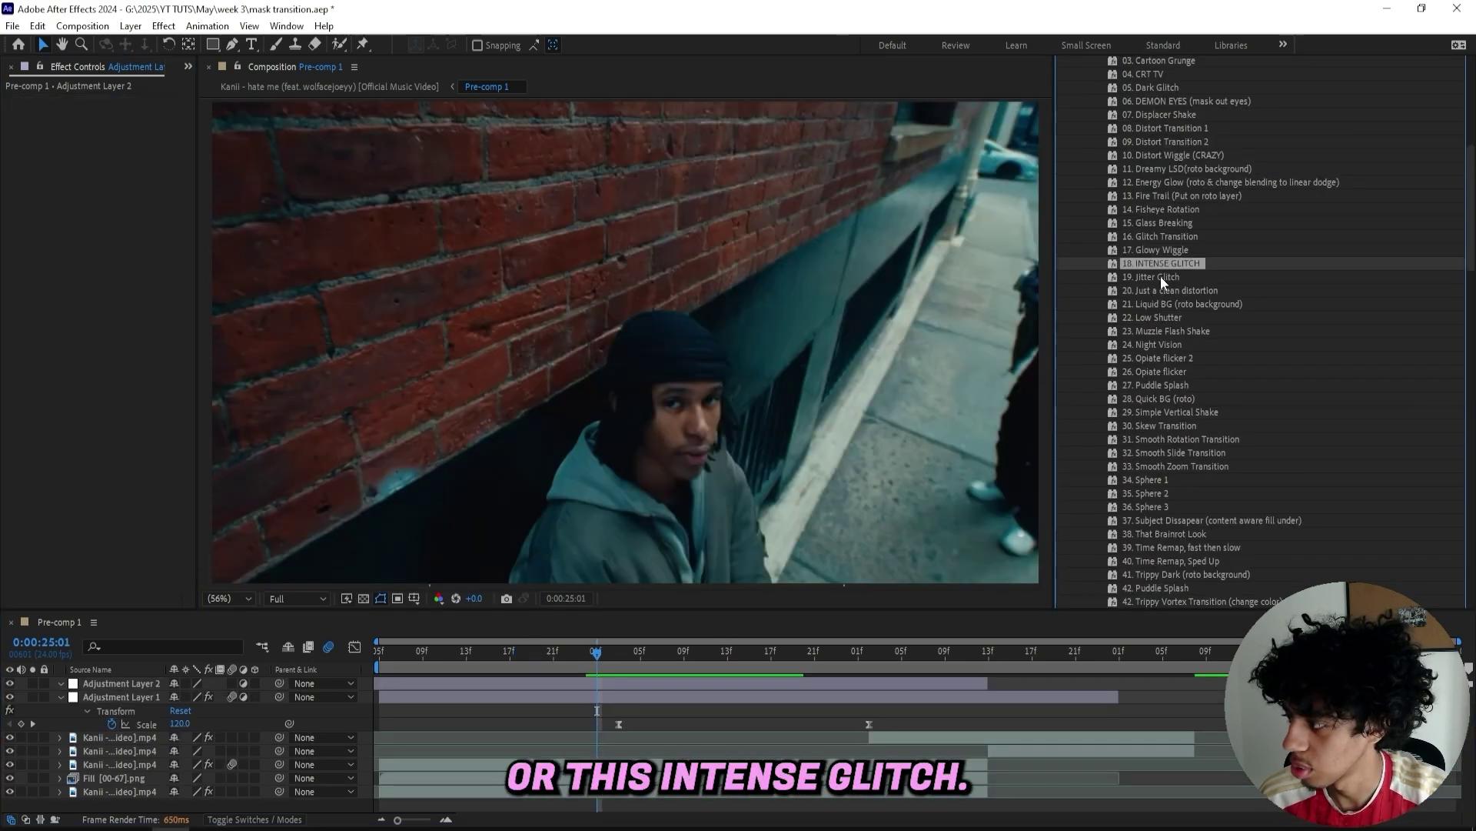
drag(758, 712, 709, 683)
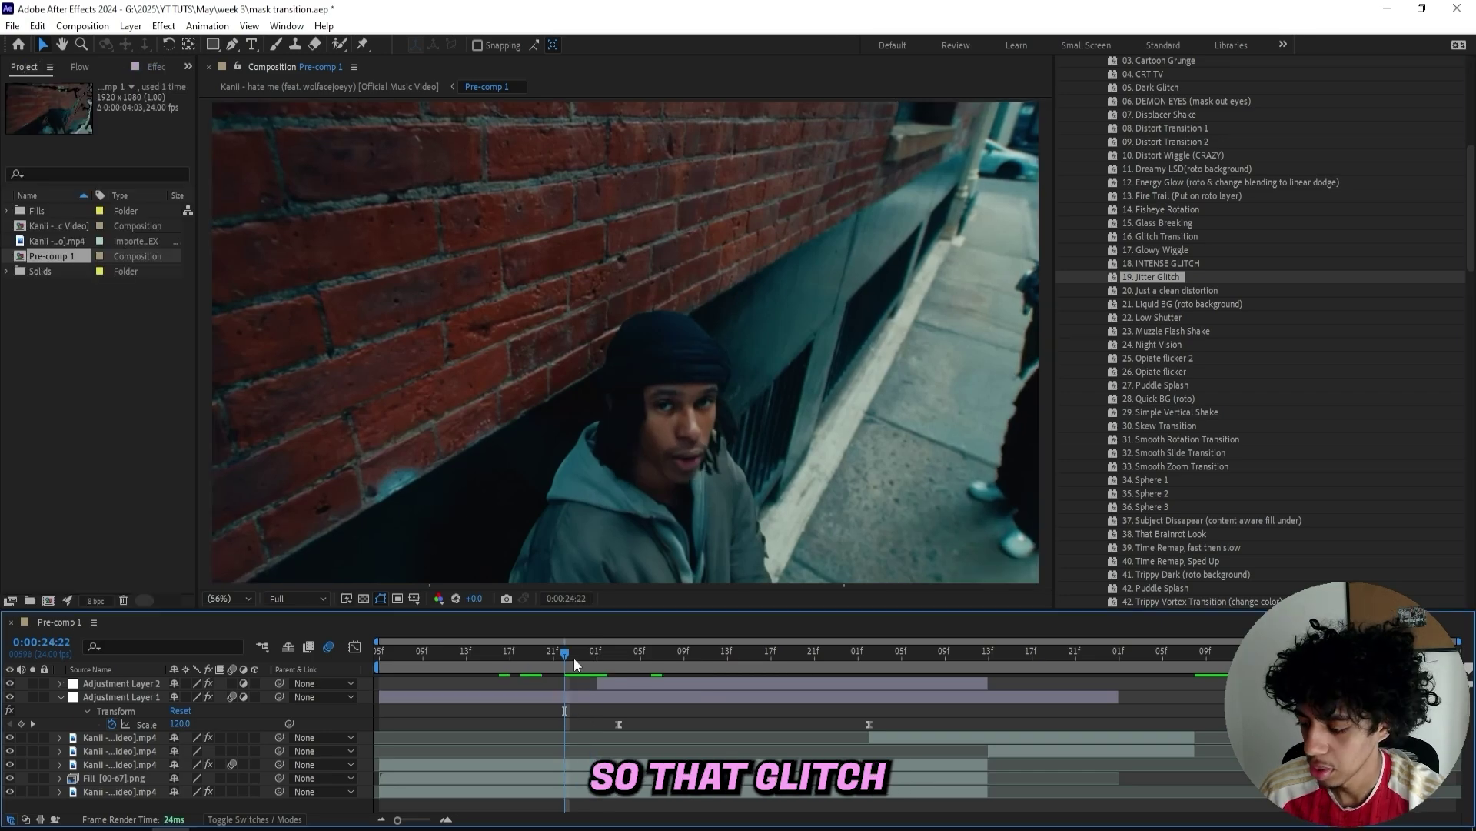
Step: Preview the Jitter Glitch effect repeatedly from 0:00:25:01
drag(567, 657, 599, 657)
key(space)
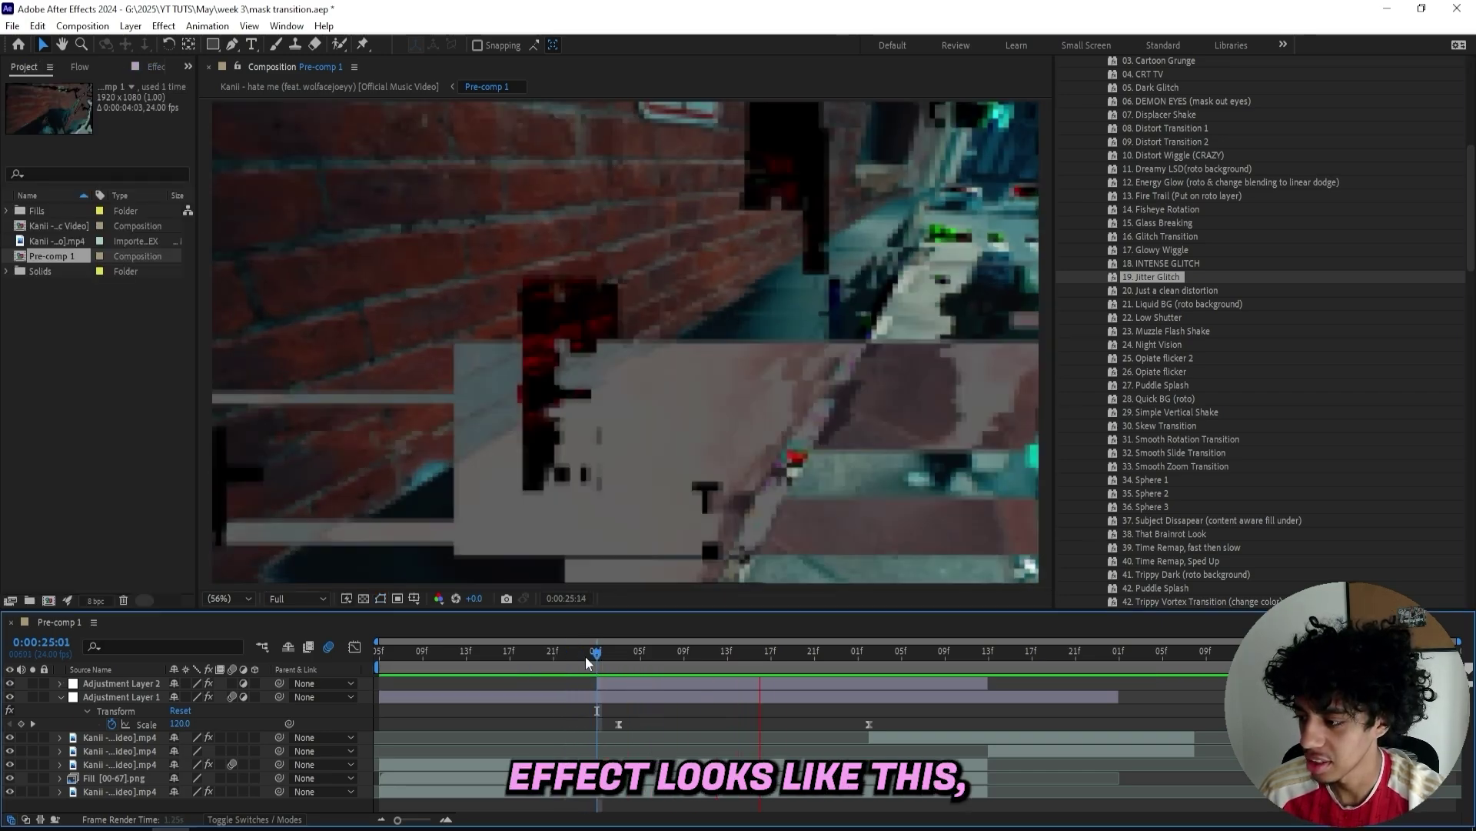
click(588, 655)
key(space)
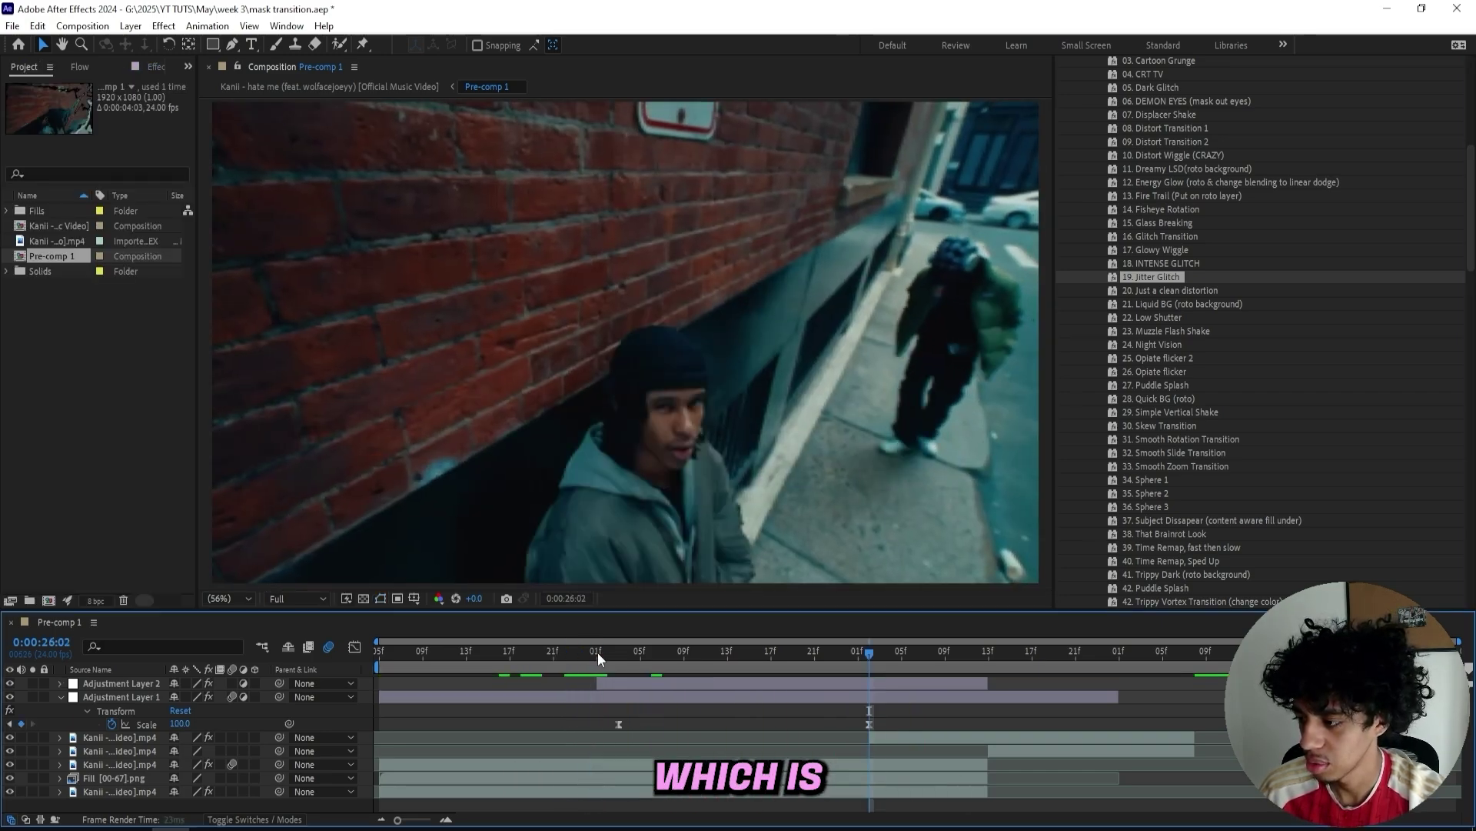
click(598, 652)
key(space)
mouse_move(597, 653)
mouse_down()
mouse_move(499, 658)
mouse_move(597, 663)
mouse_up()
key(space)
Step: Replace the Jitter Glitch effects on Adjustment Layer 2 with the "18. INTENSE GLITCH" preset and preview the result
click(608, 683)
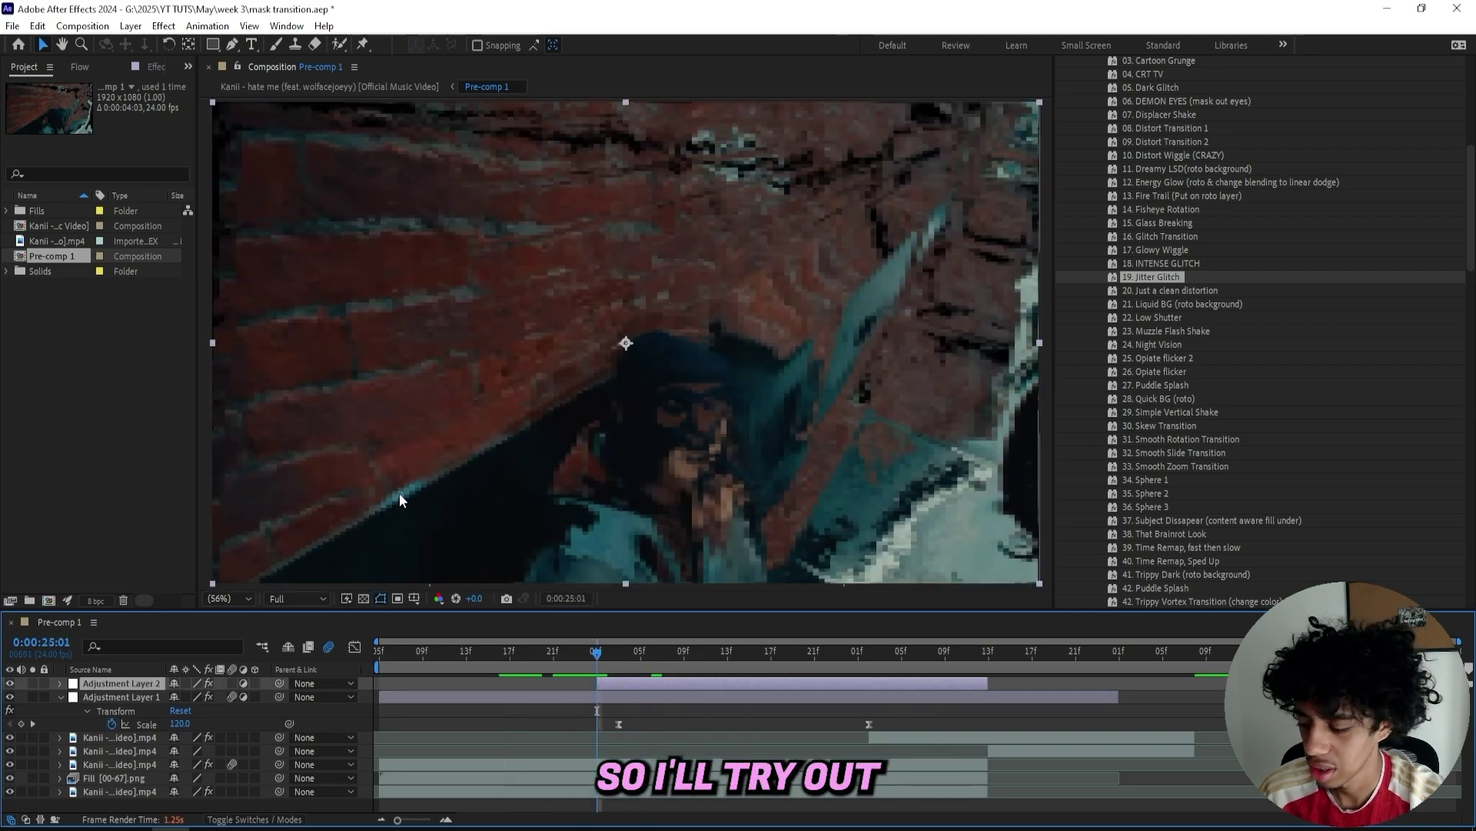
click(142, 70)
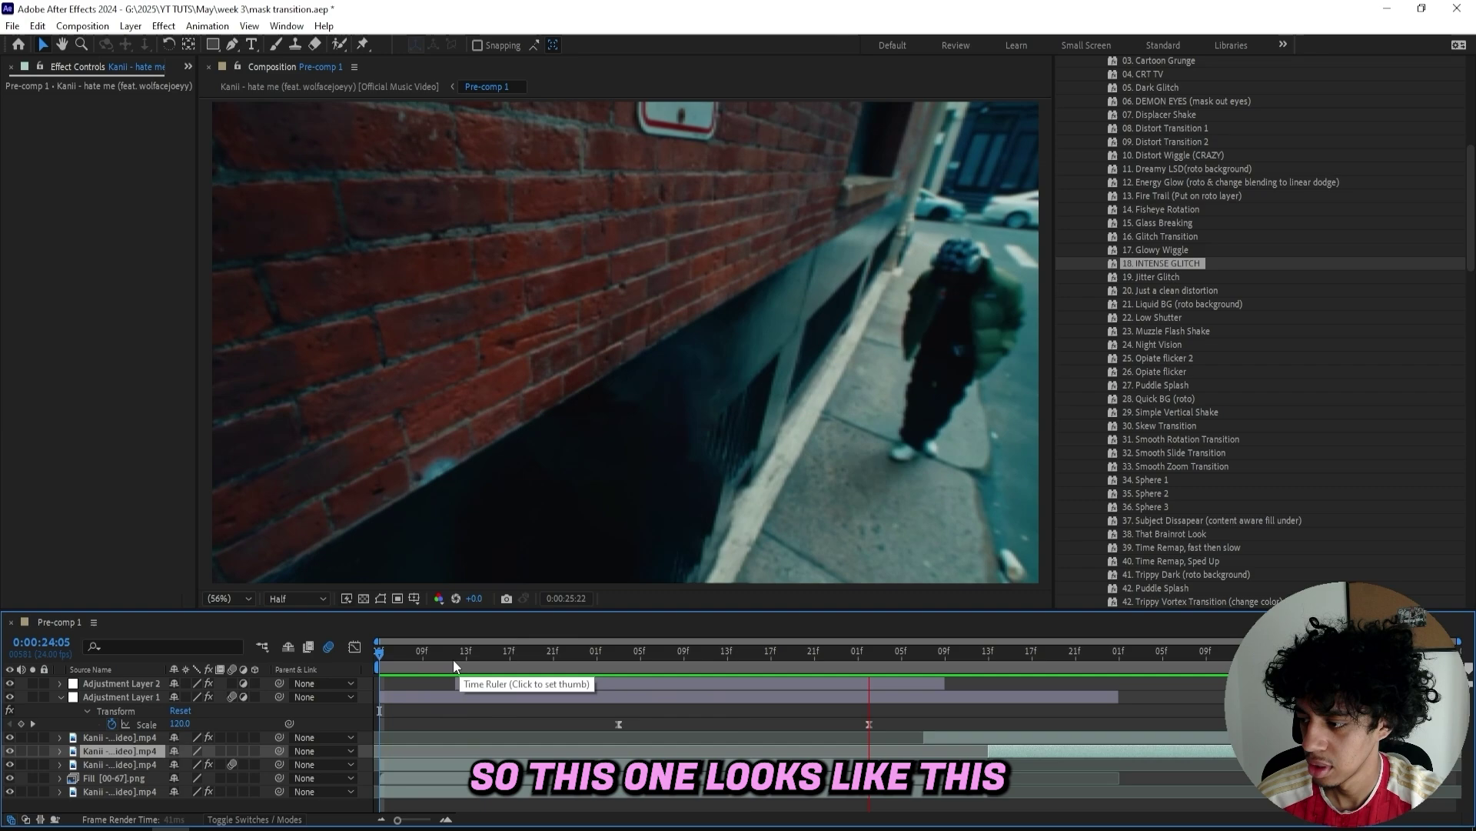
key(space)
key(space)
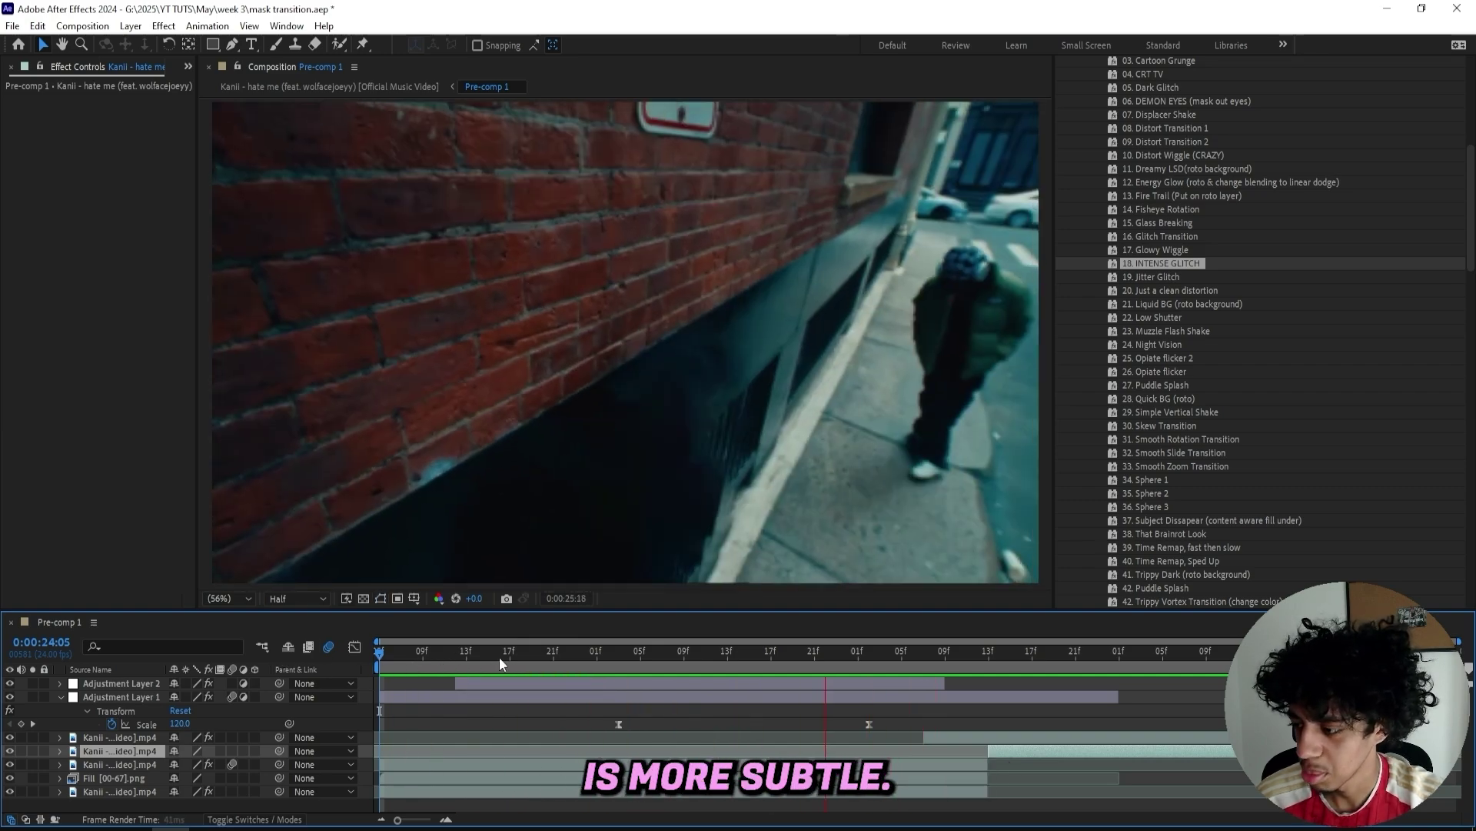
key(space)
key(space)
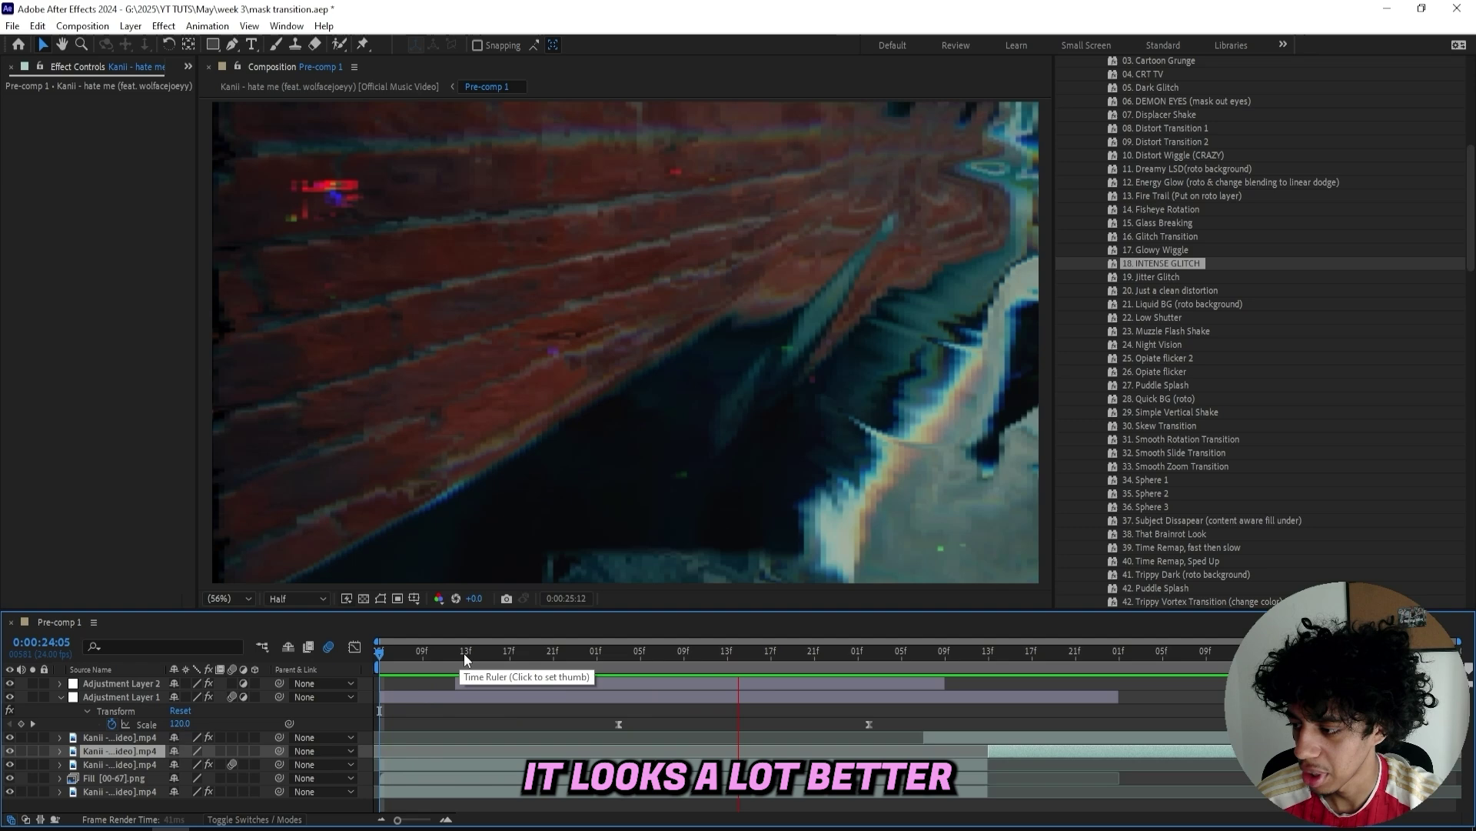
Step: Create a third adjustment layer for a flash transition and set the current time to 0:00:26:04
click(820, 657)
drag(825, 664, 758, 682)
right_click(794, 715)
mouse_move(831, 520)
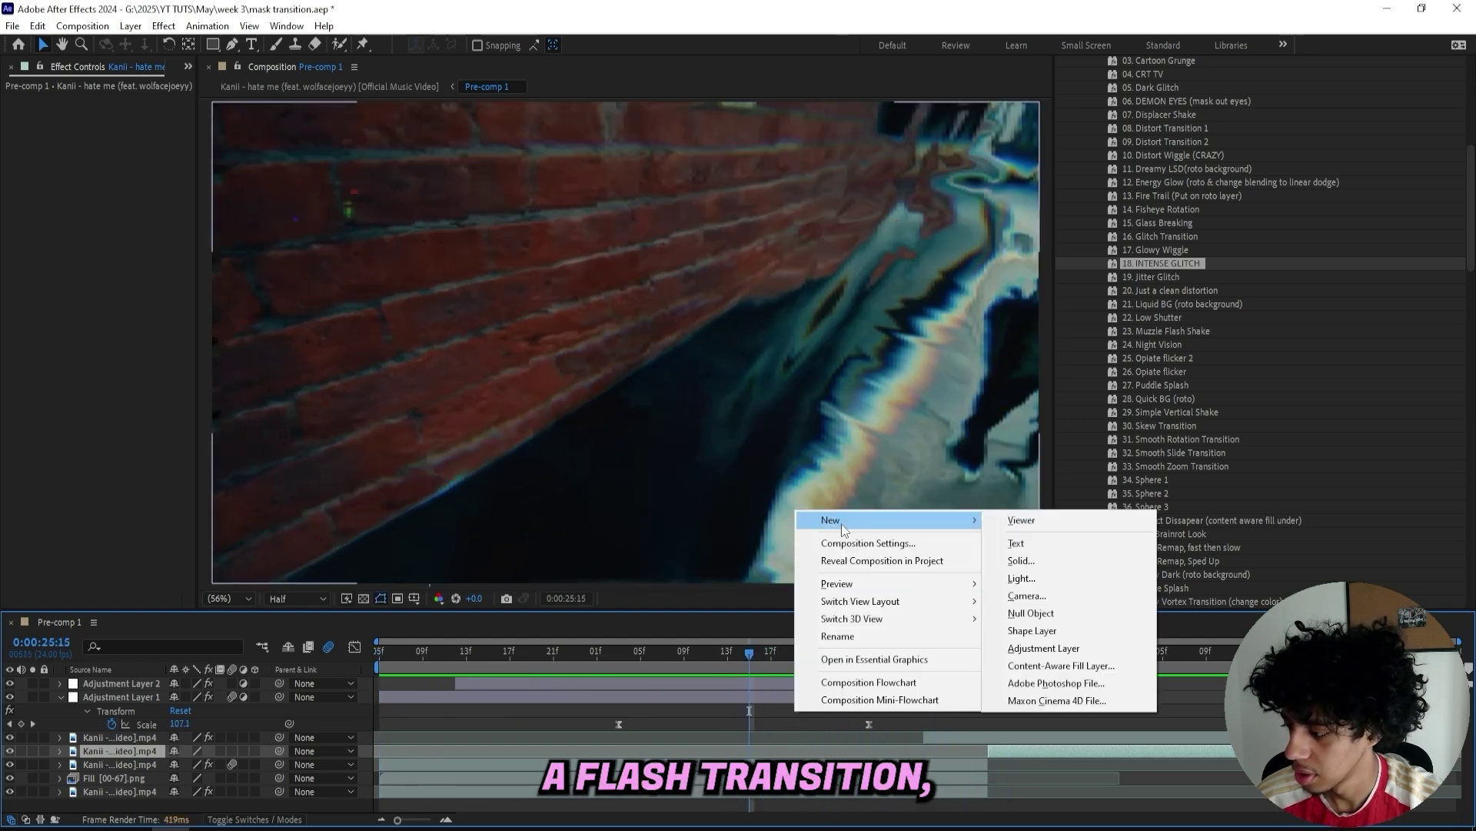
click(1040, 647)
drag(883, 669, 890, 667)
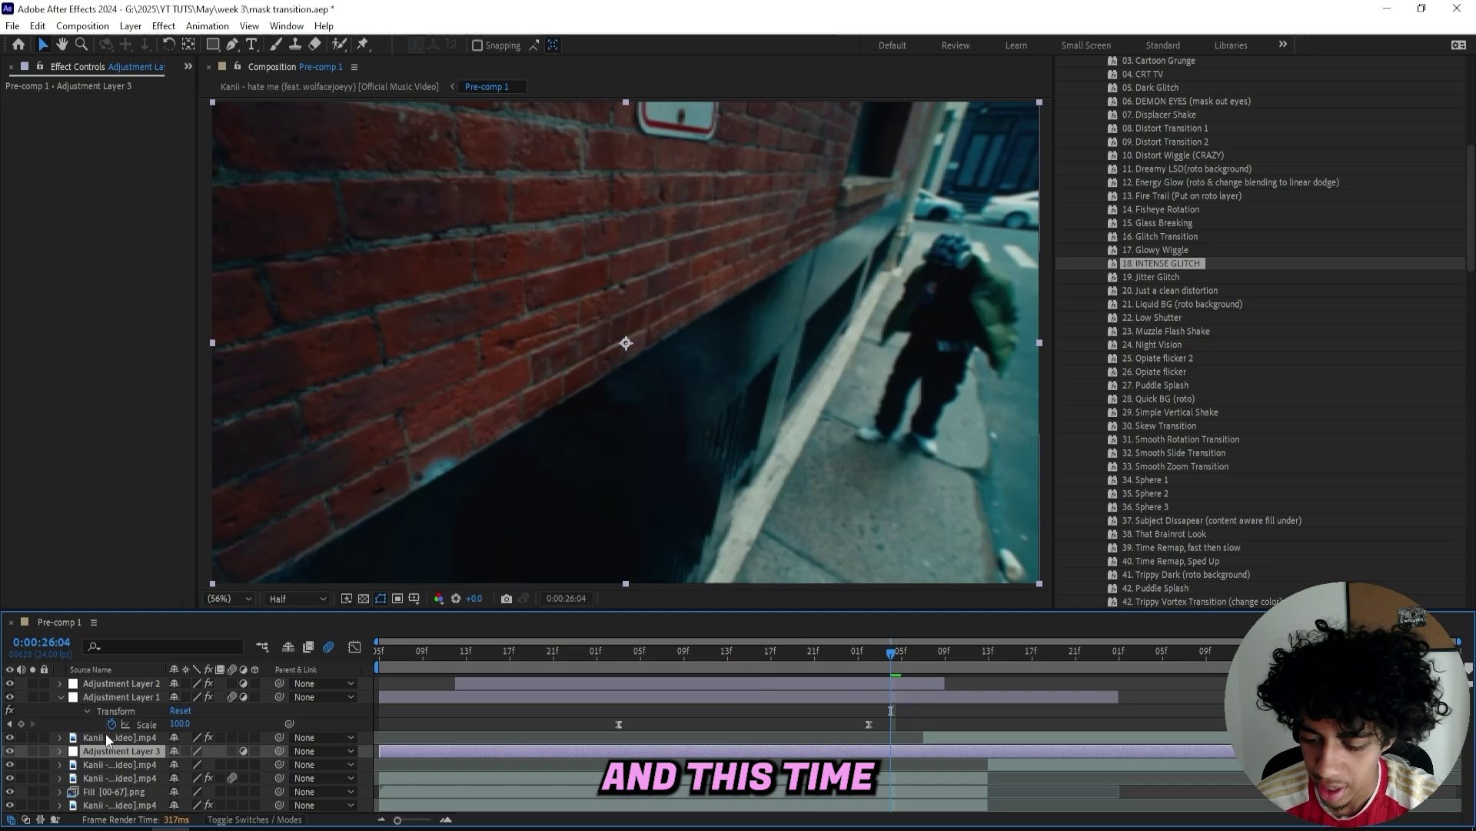
Step: Trim Adjustment Layer 3 to start at 0:00:26:04 and apply the Color Correction Exposure effect to it
drag(111, 727, 114, 730)
key(alt+bracketleft)
scroll(1154, 348, up, 6)
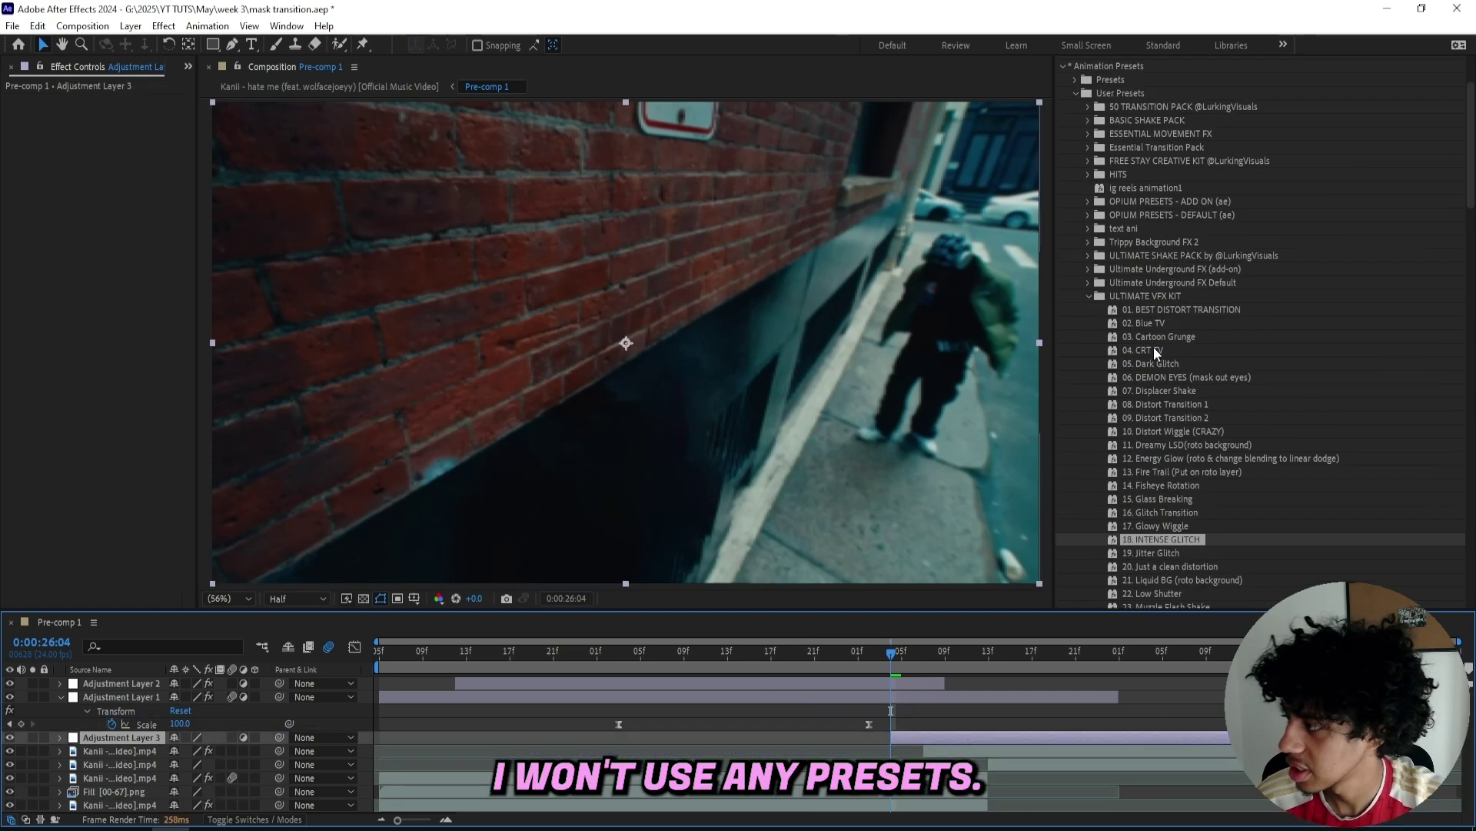
scroll(1123, 358, up, 3)
click(1090, 406)
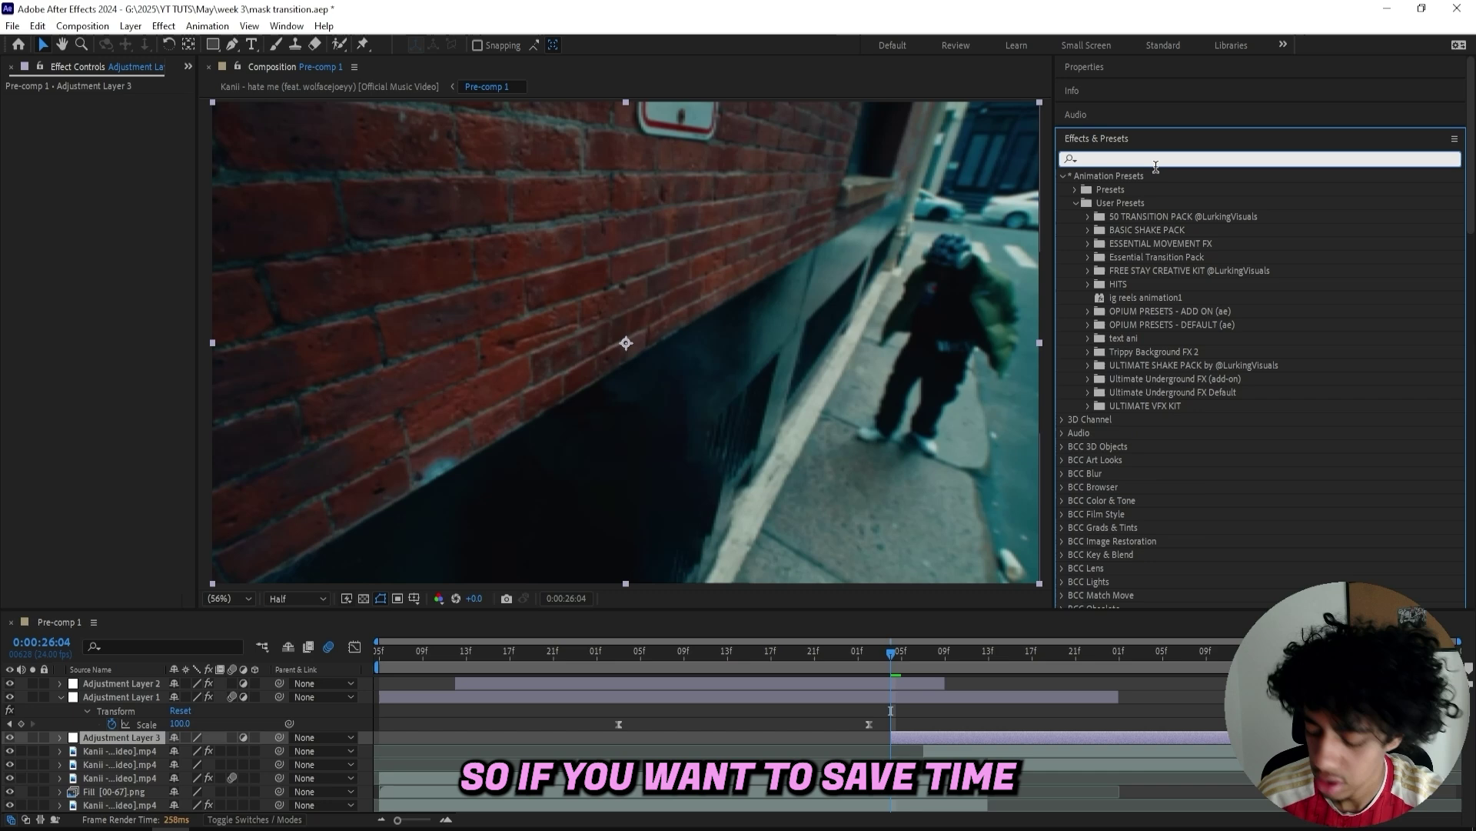
text(expo)
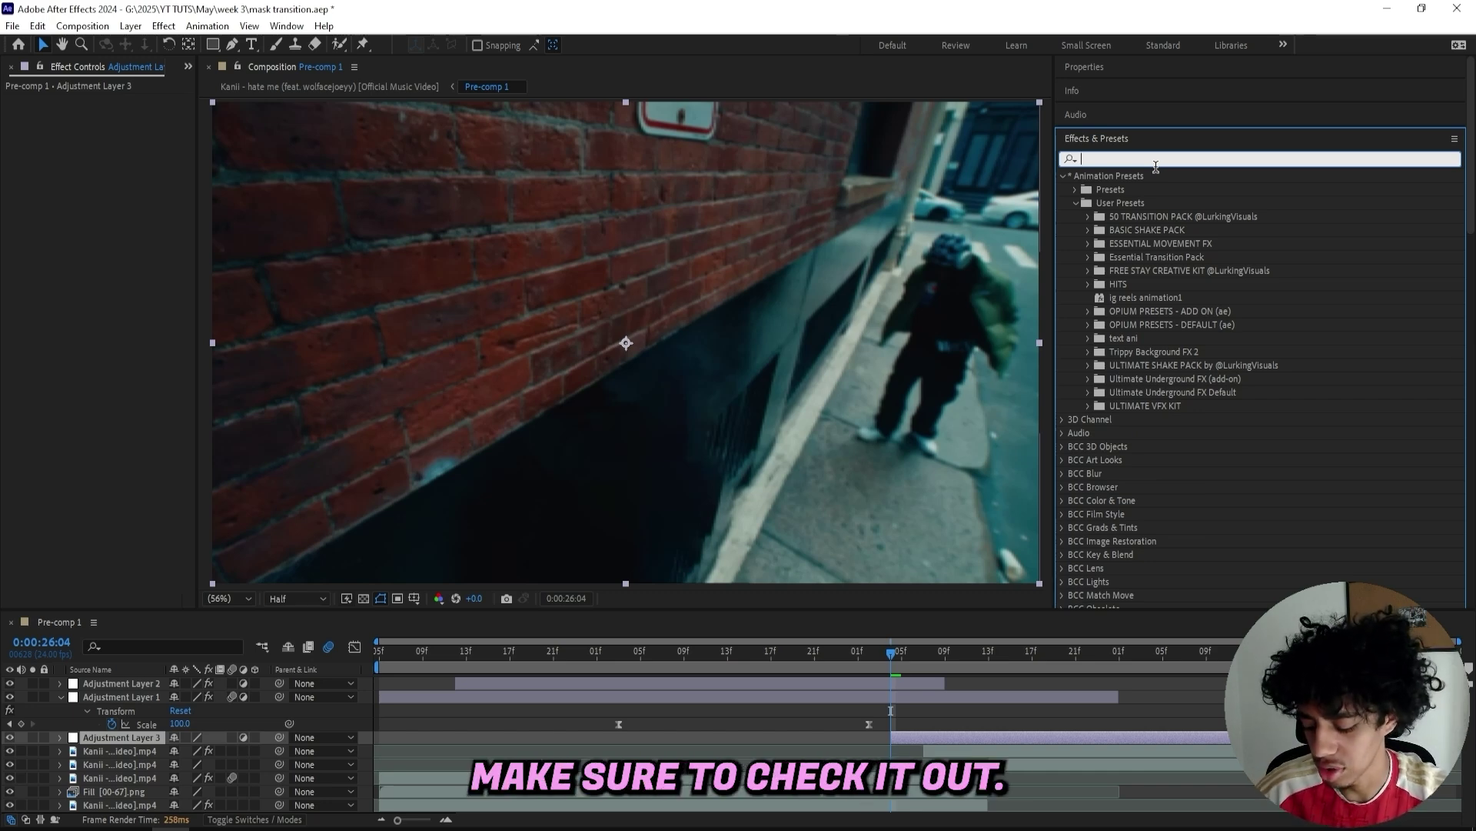
text(sure)
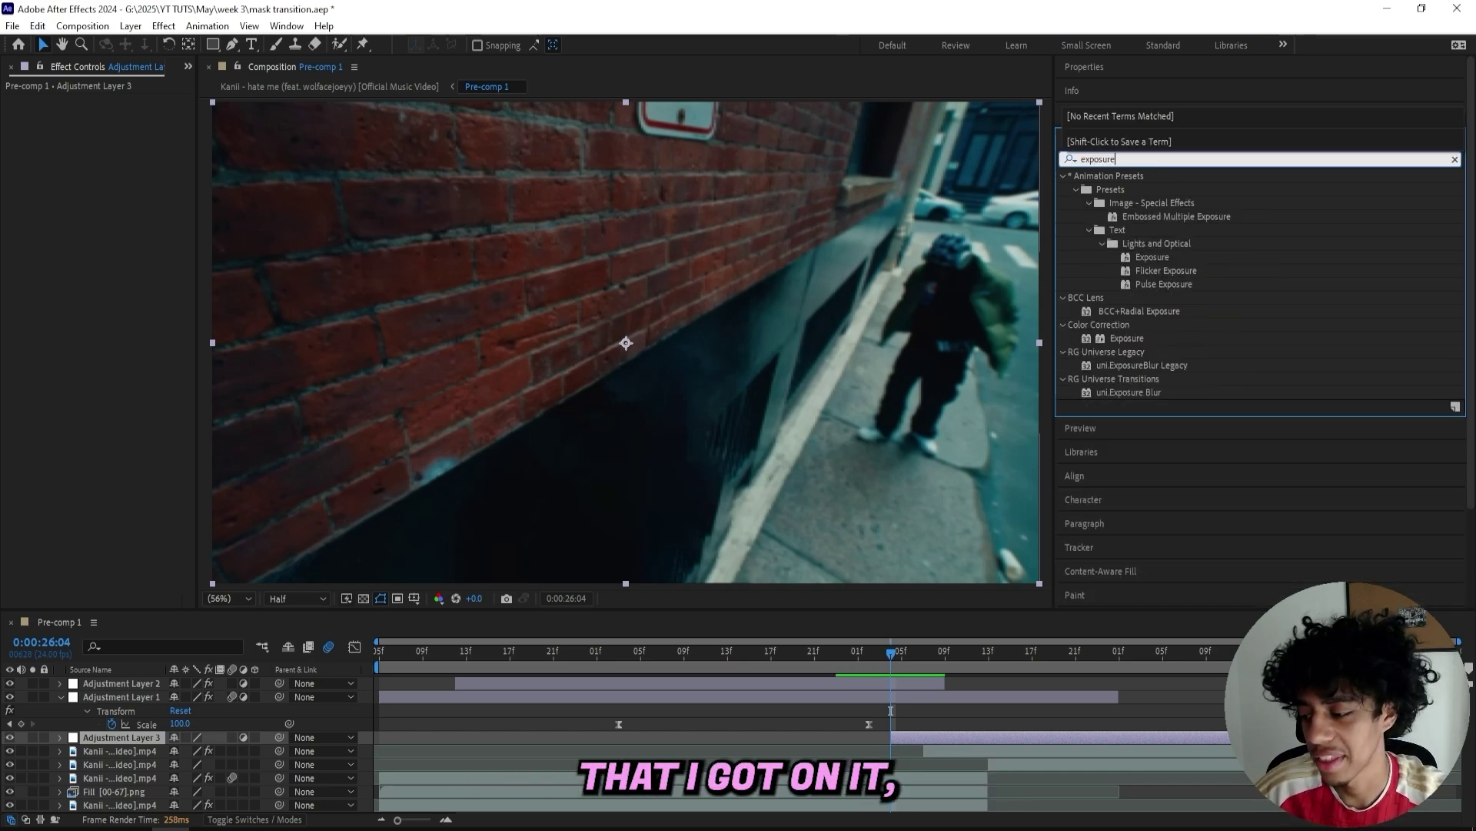
double_click(1127, 339)
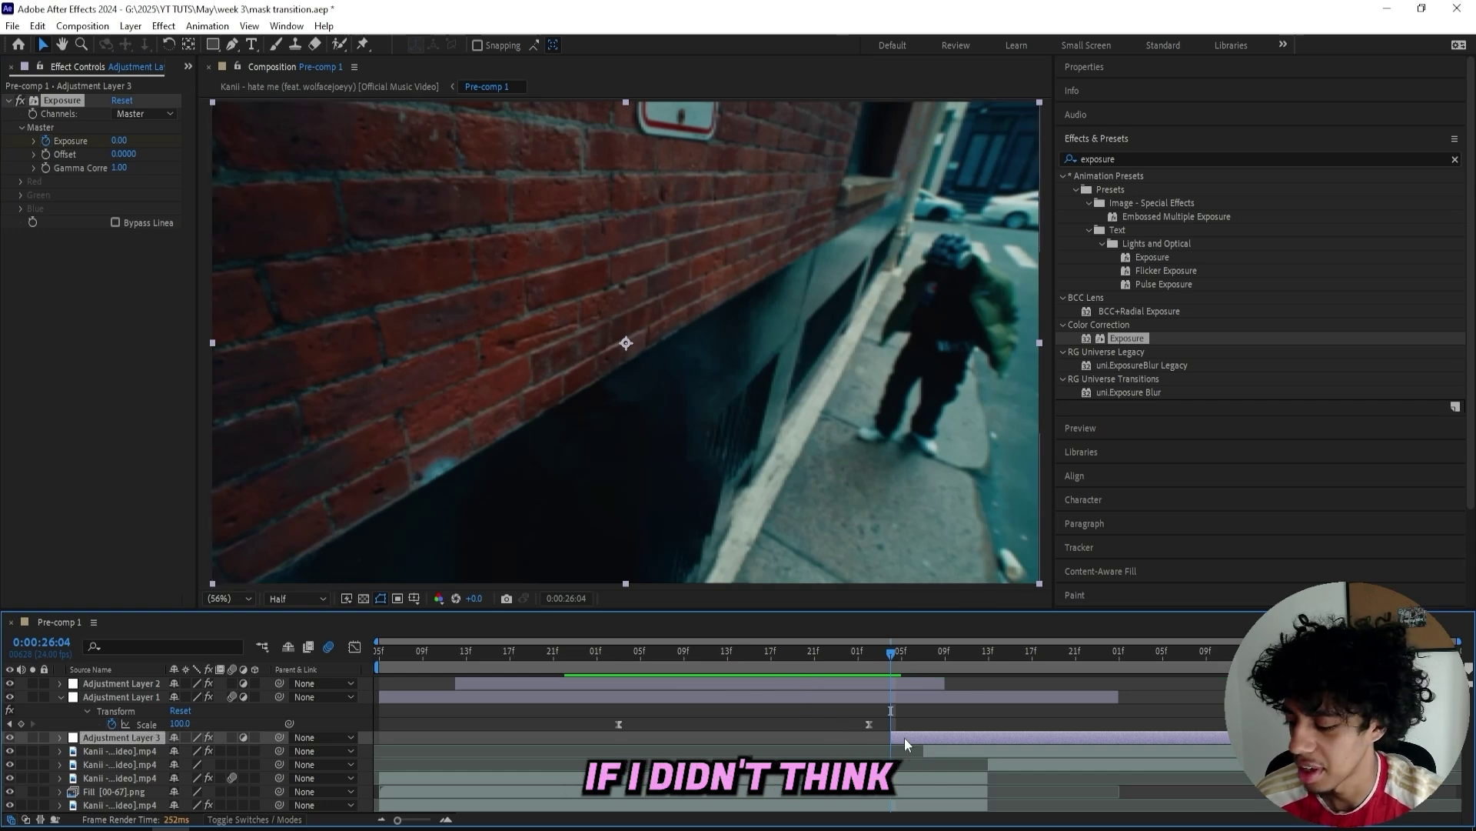
Step: Keyframe Adjustment Layer 3's Exposure from 0 at 0:00:26:01 to 1.79 at 0:00:26:03 and back to 0 at 0:00:26:05
click(867, 654)
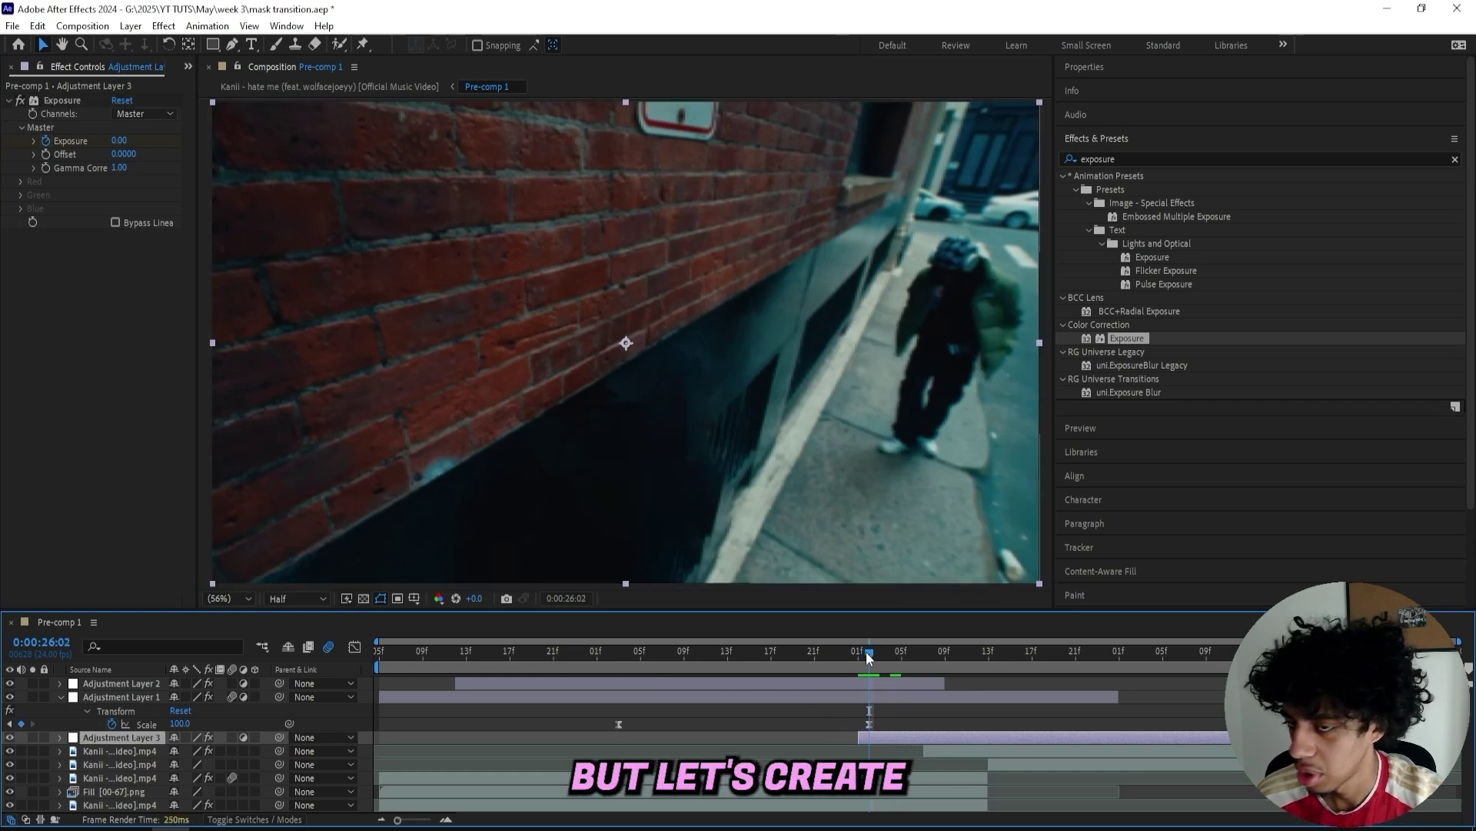
click(130, 142)
drag(176, 134, 258, 129)
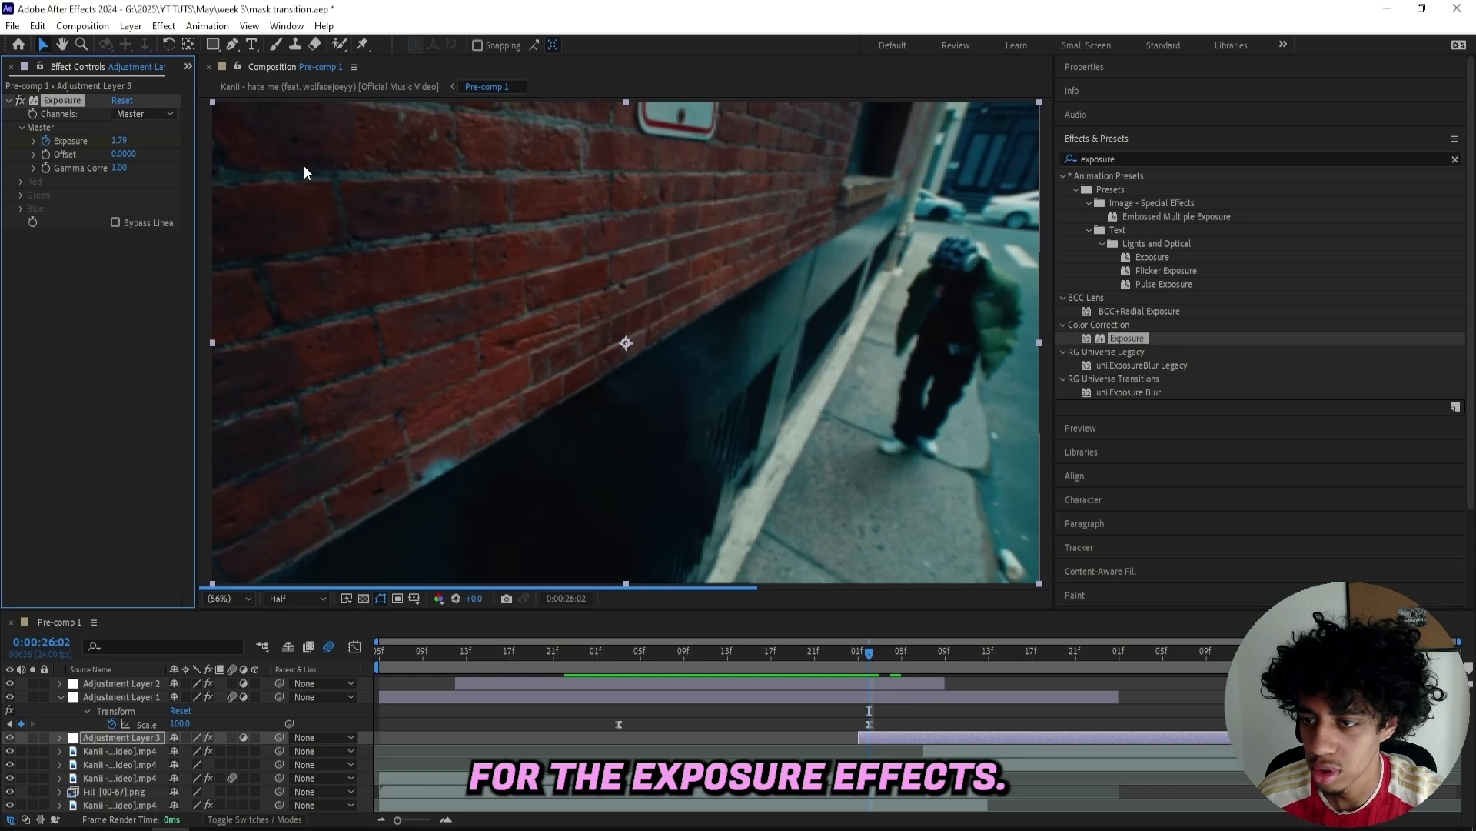
key(u)
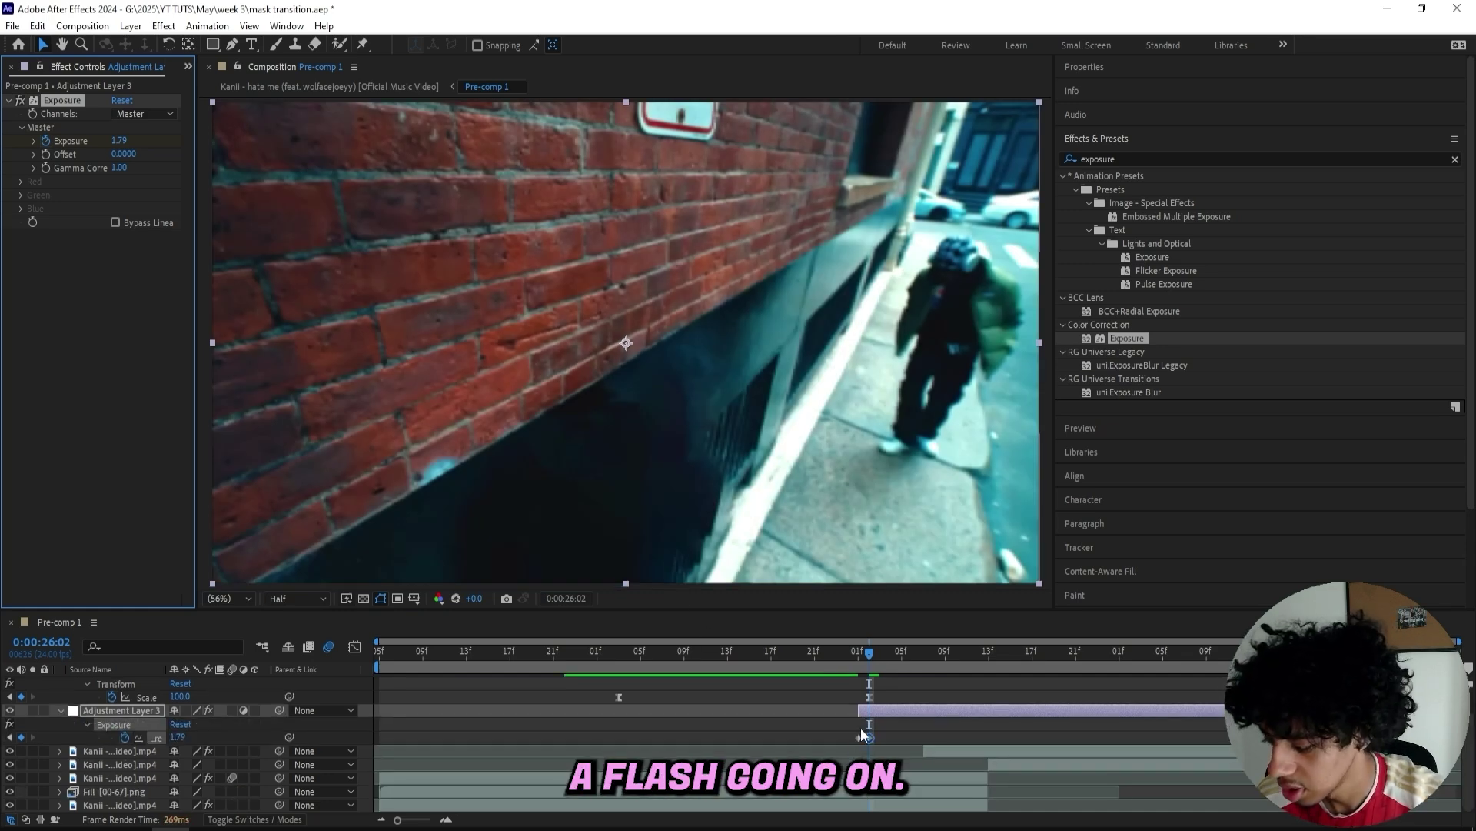
click(860, 654)
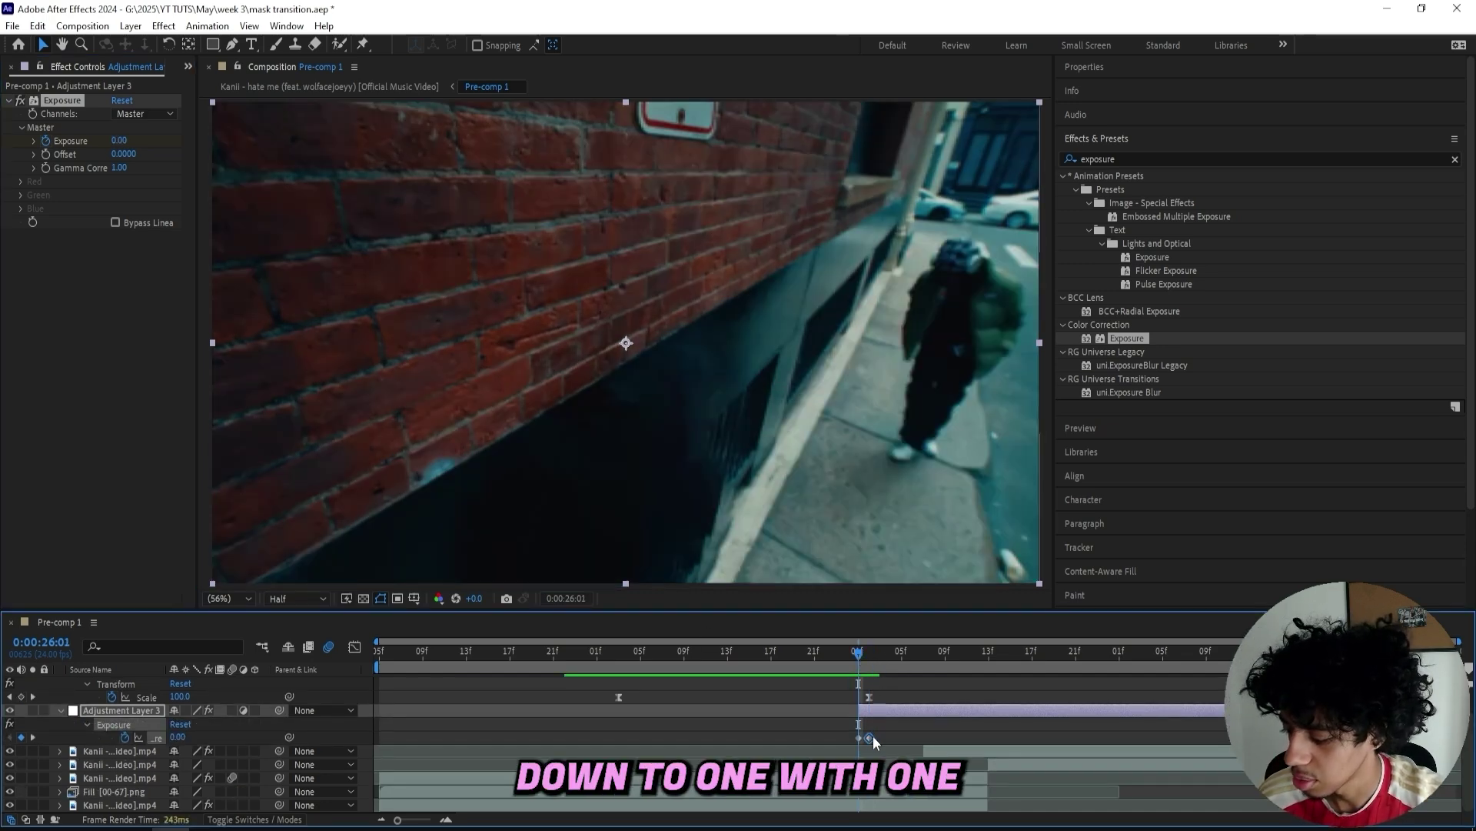
drag(860, 659, 902, 652)
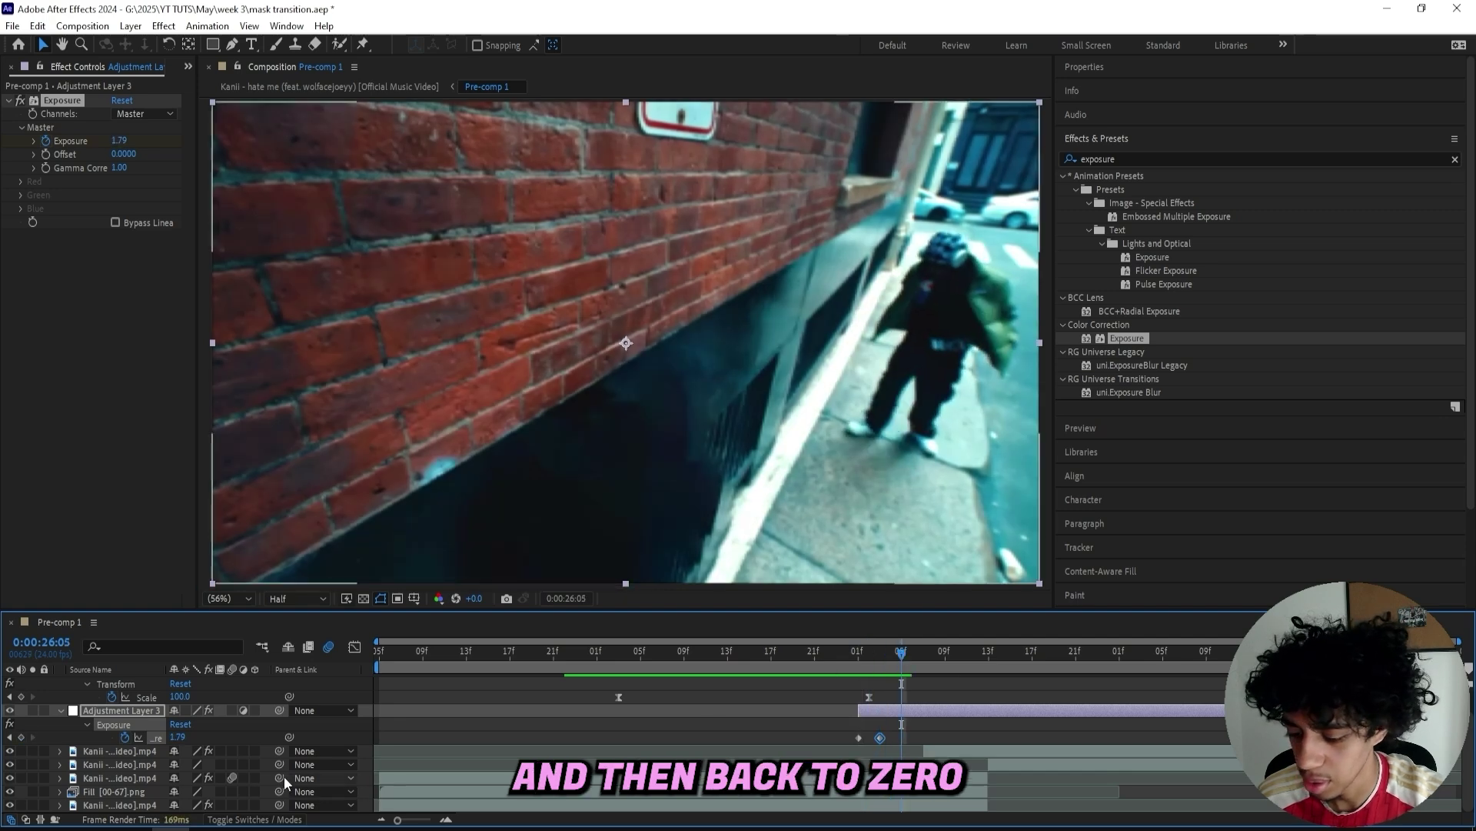
key(ctrl+v)
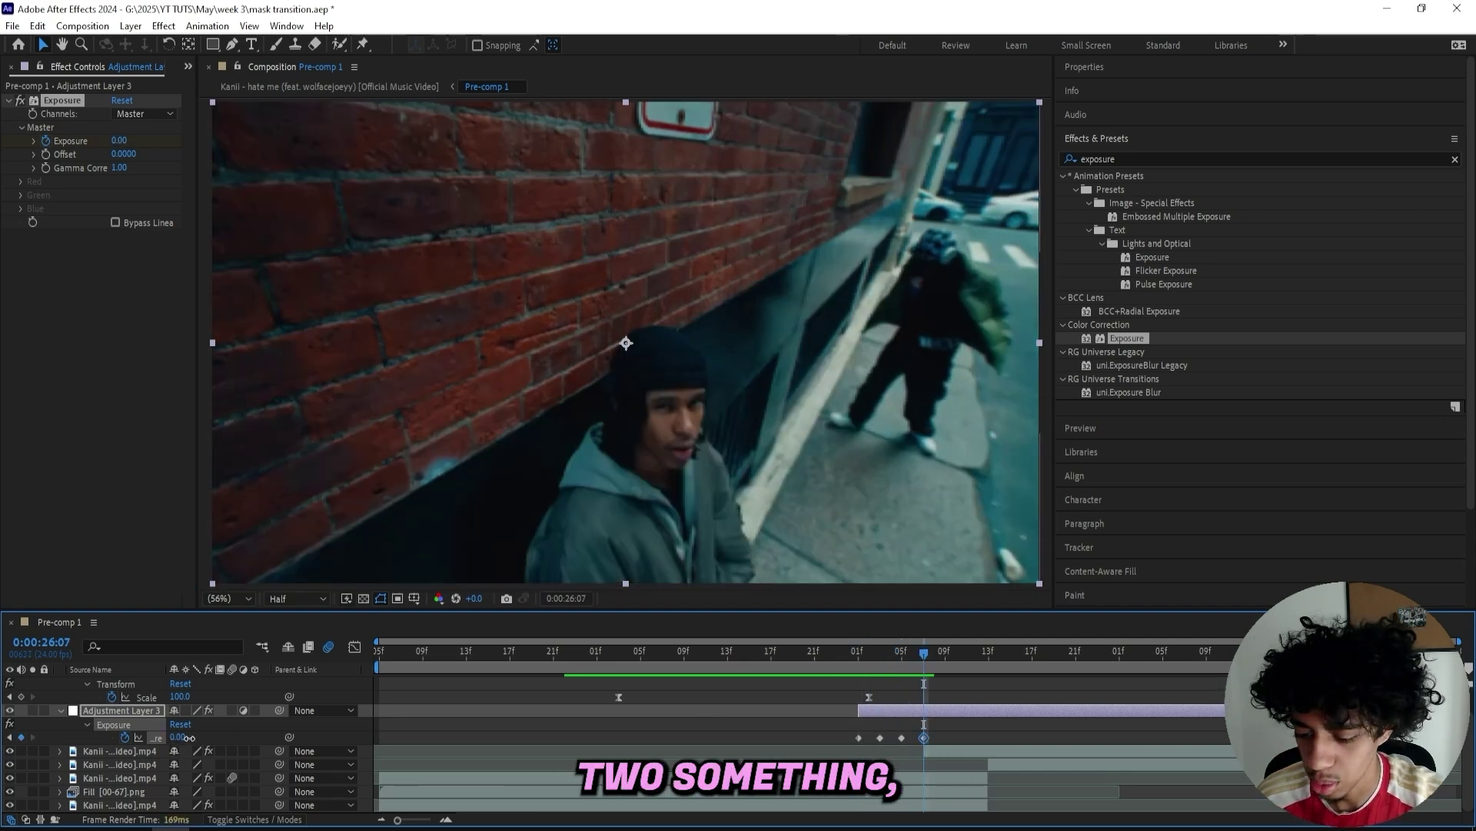
Step: Add a second flash by keyframing Exposure to 3.45 at 0:00:26:07 and back to 0 at 0:00:26:09
drag(187, 737, 923, 730)
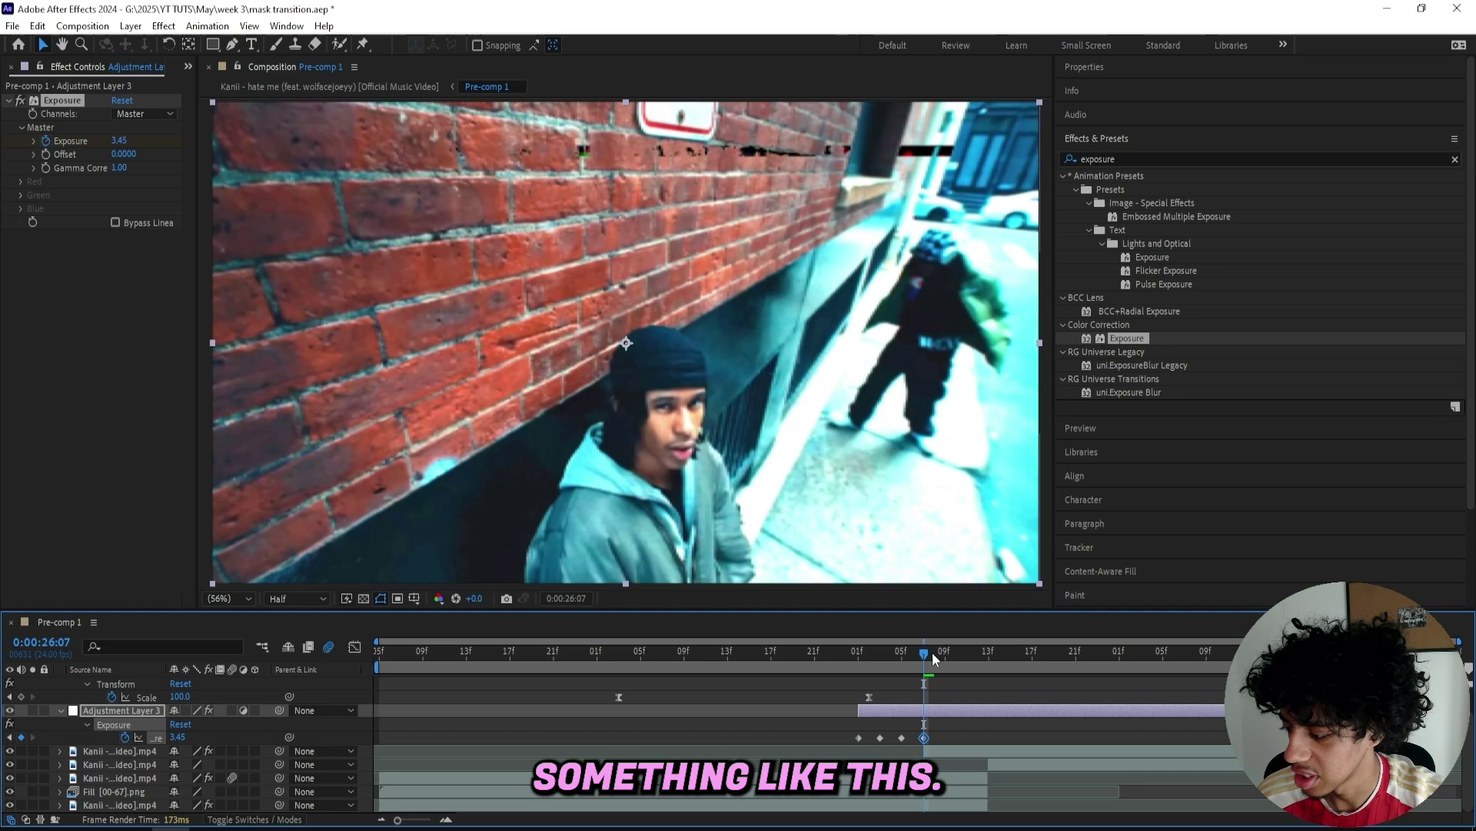
drag(934, 653, 945, 654)
key(ctrl+v)
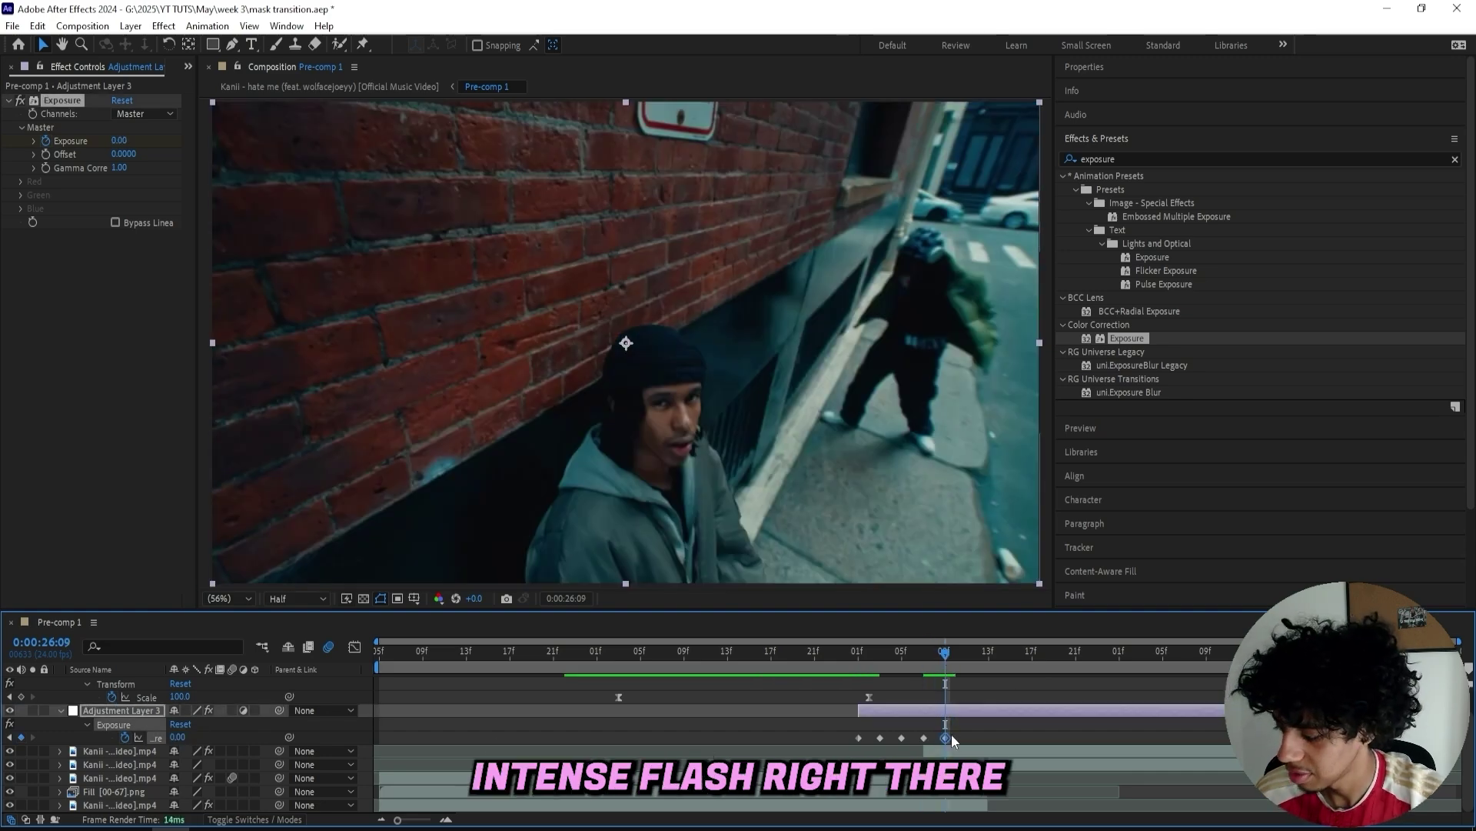
Step: Add an intense flash with Exposure at 4.11 at 0:00:26:13 and back to 0 at 0:00:26:16, and preview the flashes
drag(945, 738, 954, 738)
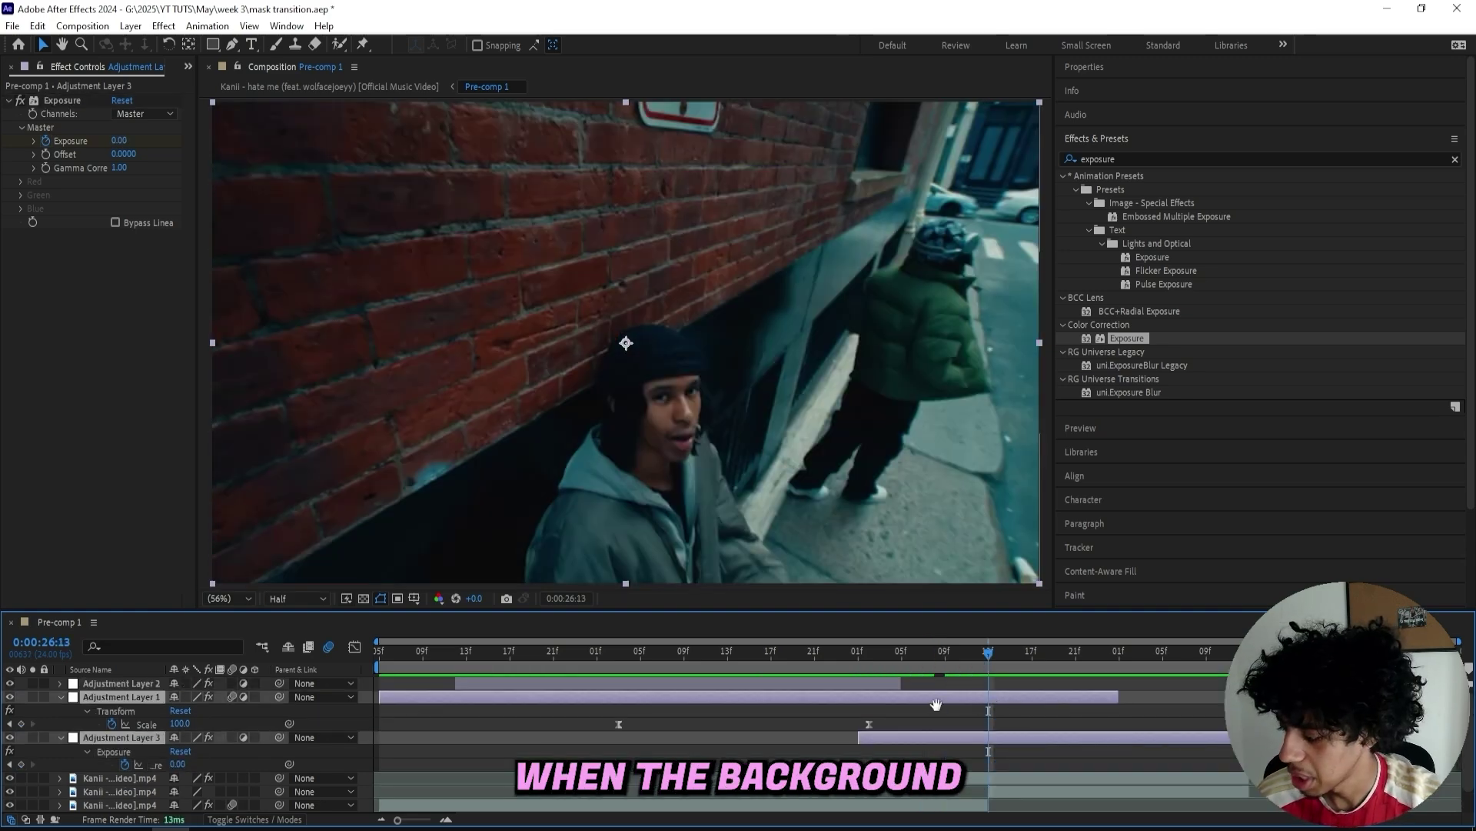
scroll(943, 706, down, 1)
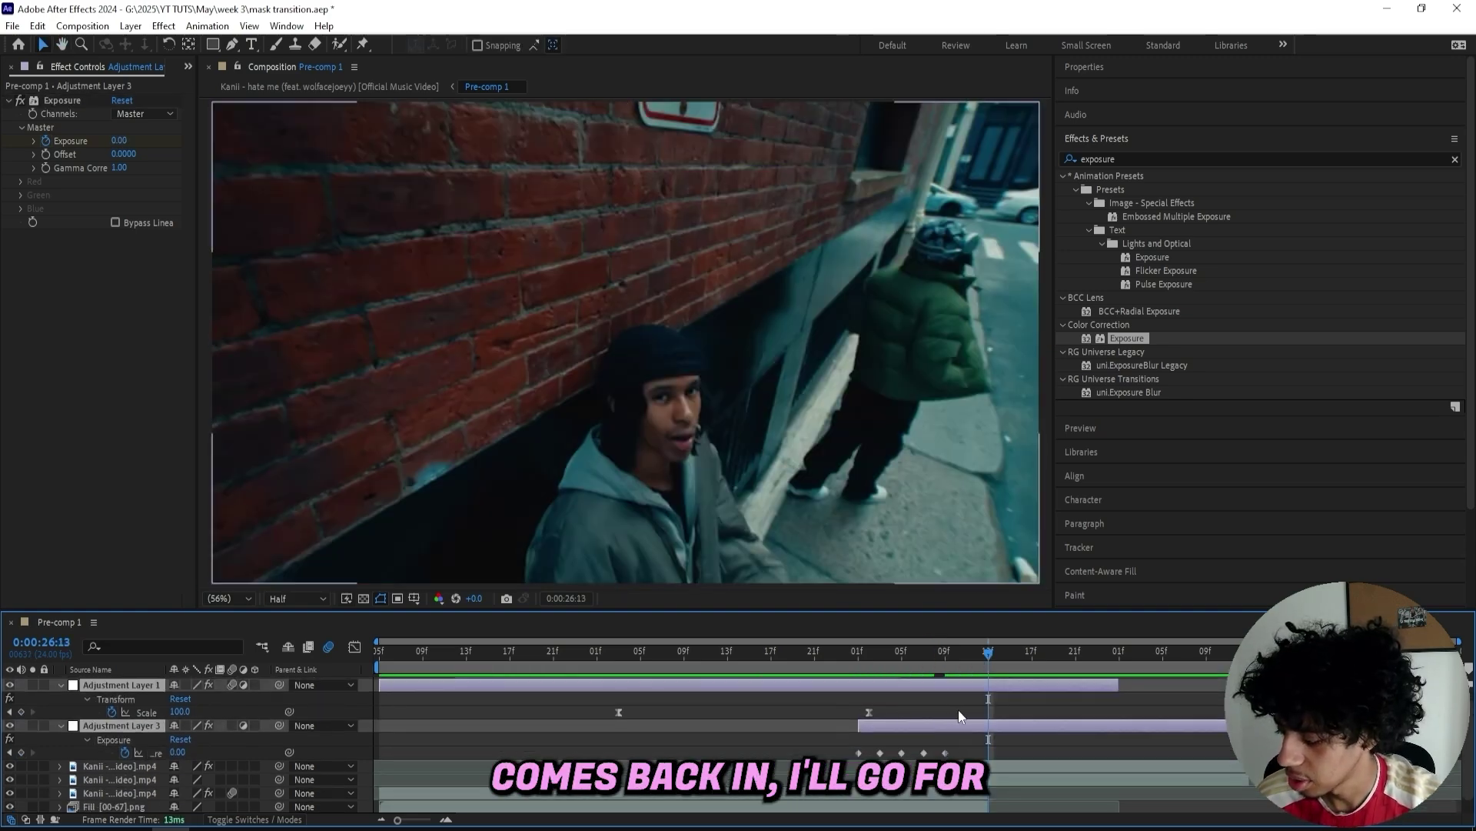
click(959, 711)
key(ctrl+v)
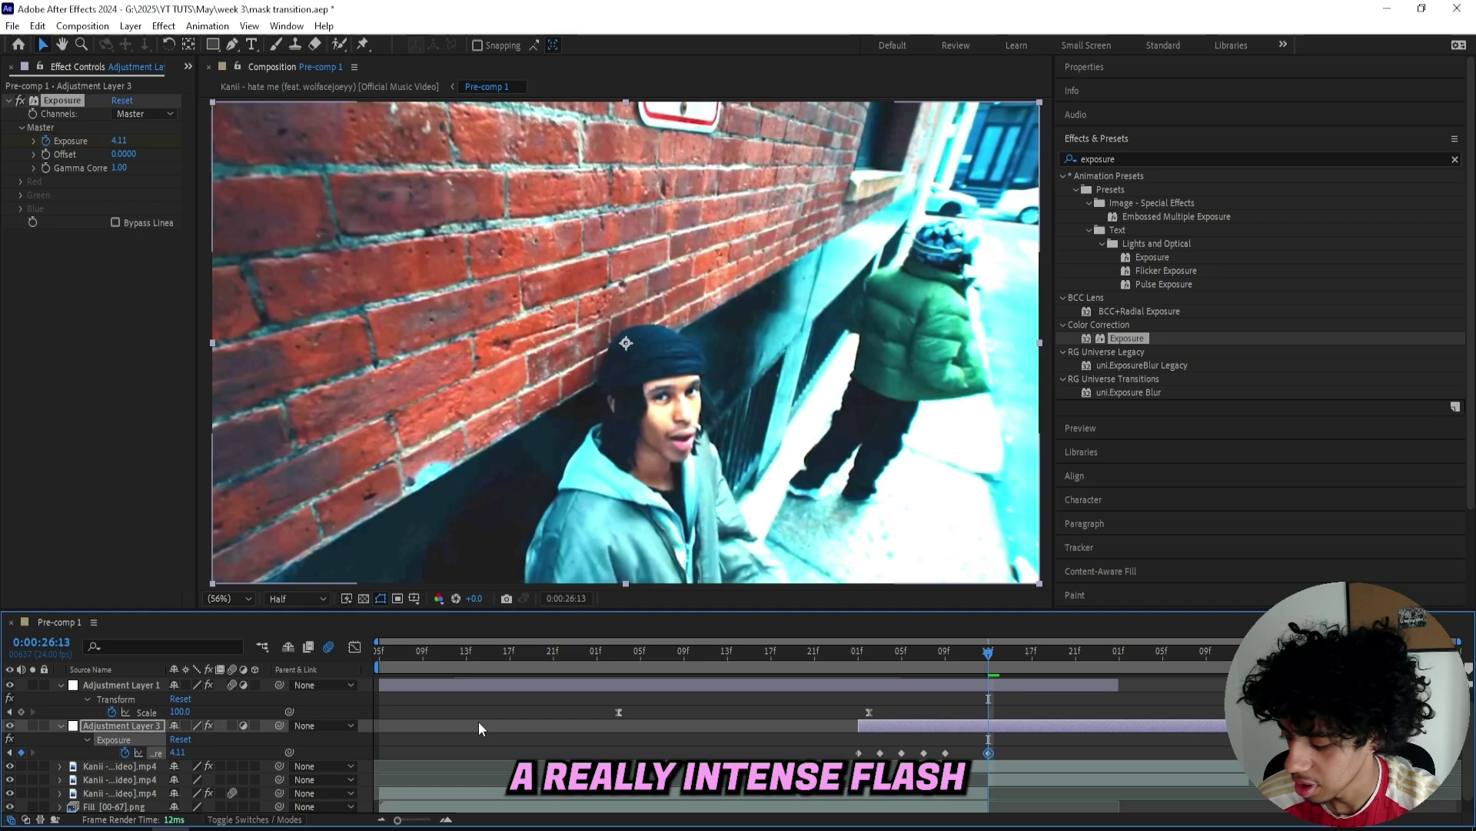
scroll(960, 703, down, 1)
drag(1002, 649, 1023, 649)
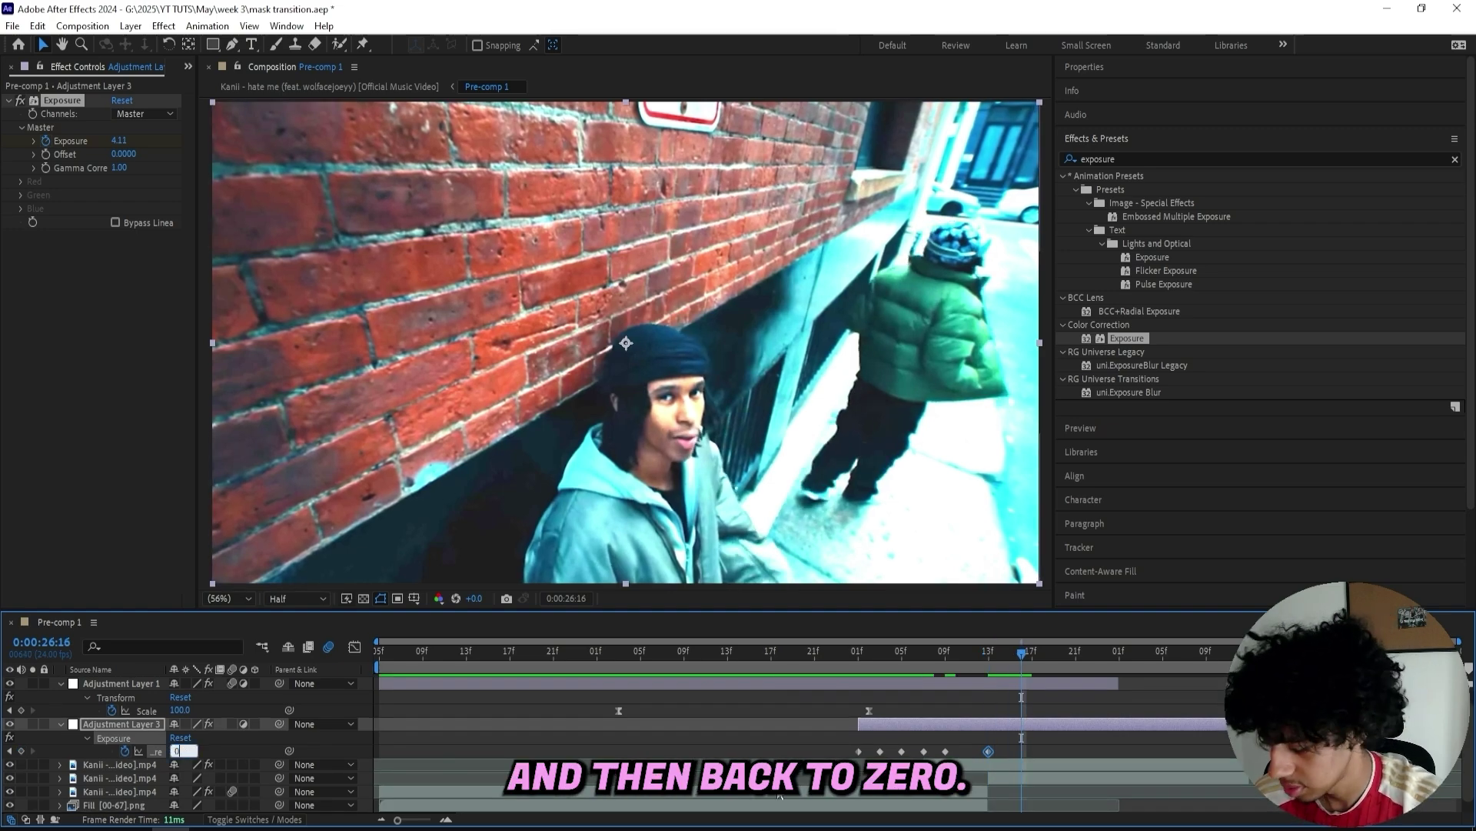
key(Return)
key(Home)
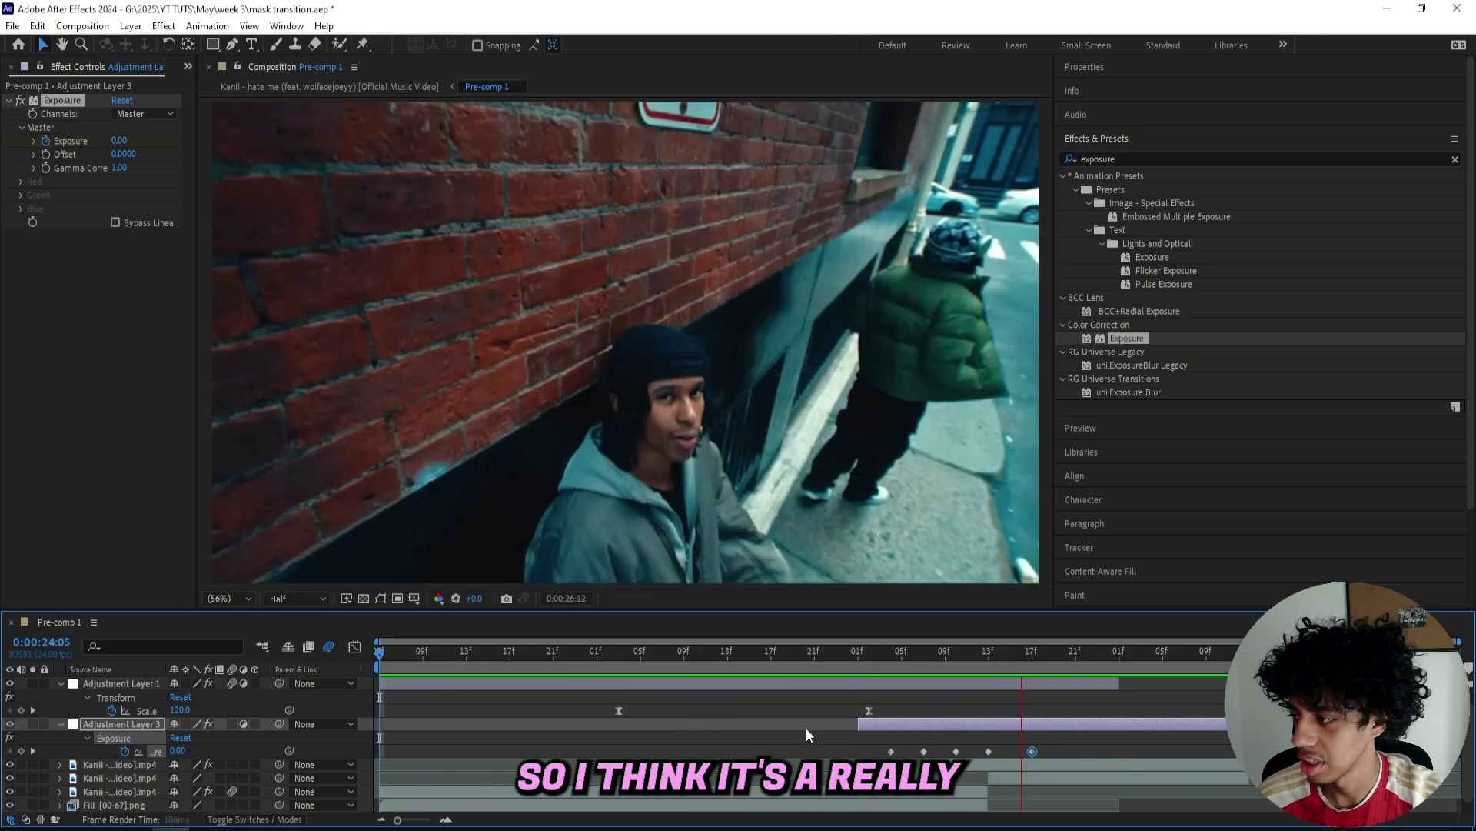
drag(806, 727, 652, 716)
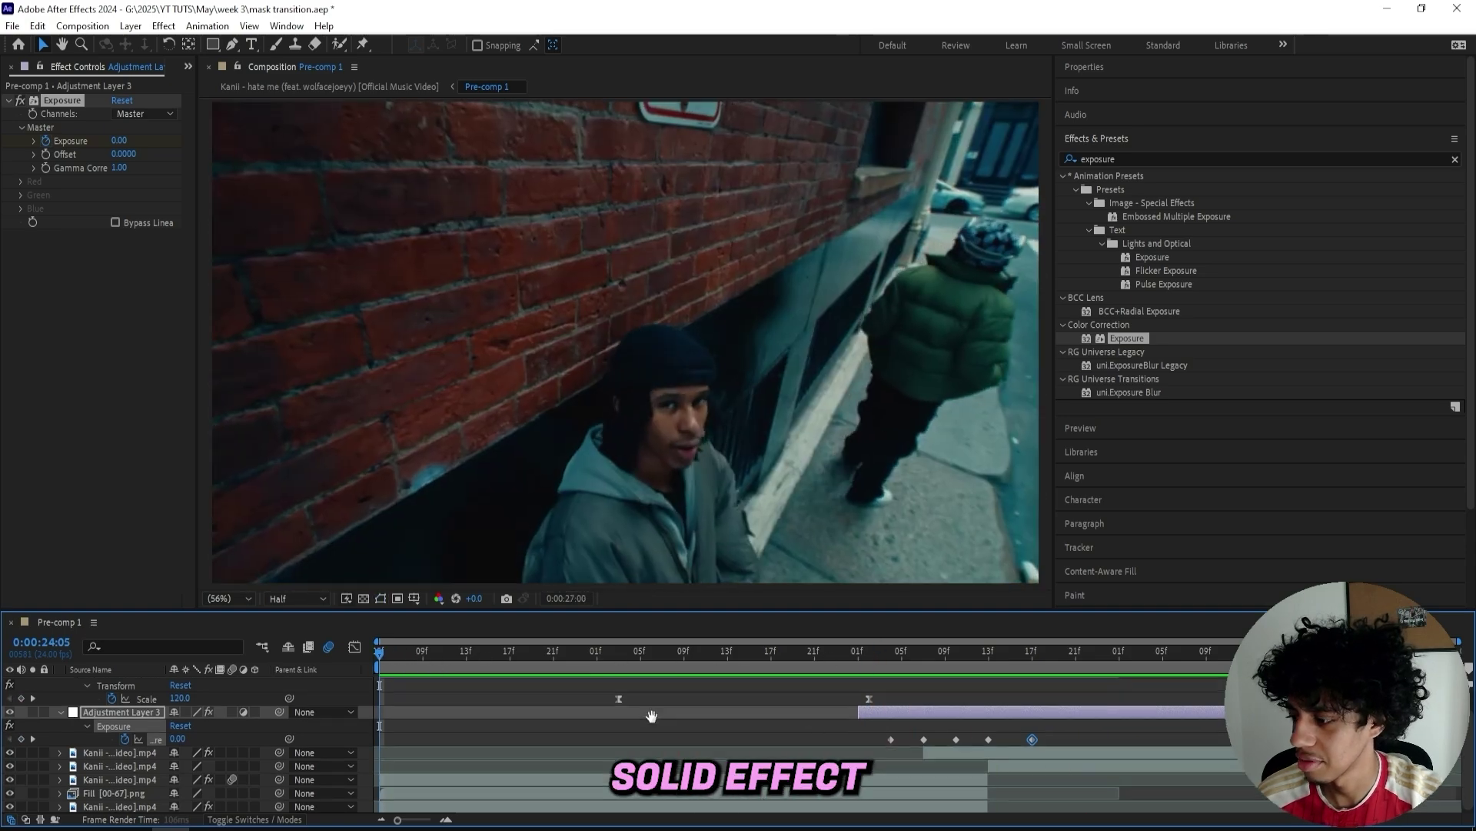
Step: Move to 0:00:26:13 and search the effects and presets for "subtle shake" to find Subtle Shake 2
drag(651, 659, 988, 652)
click(1014, 759)
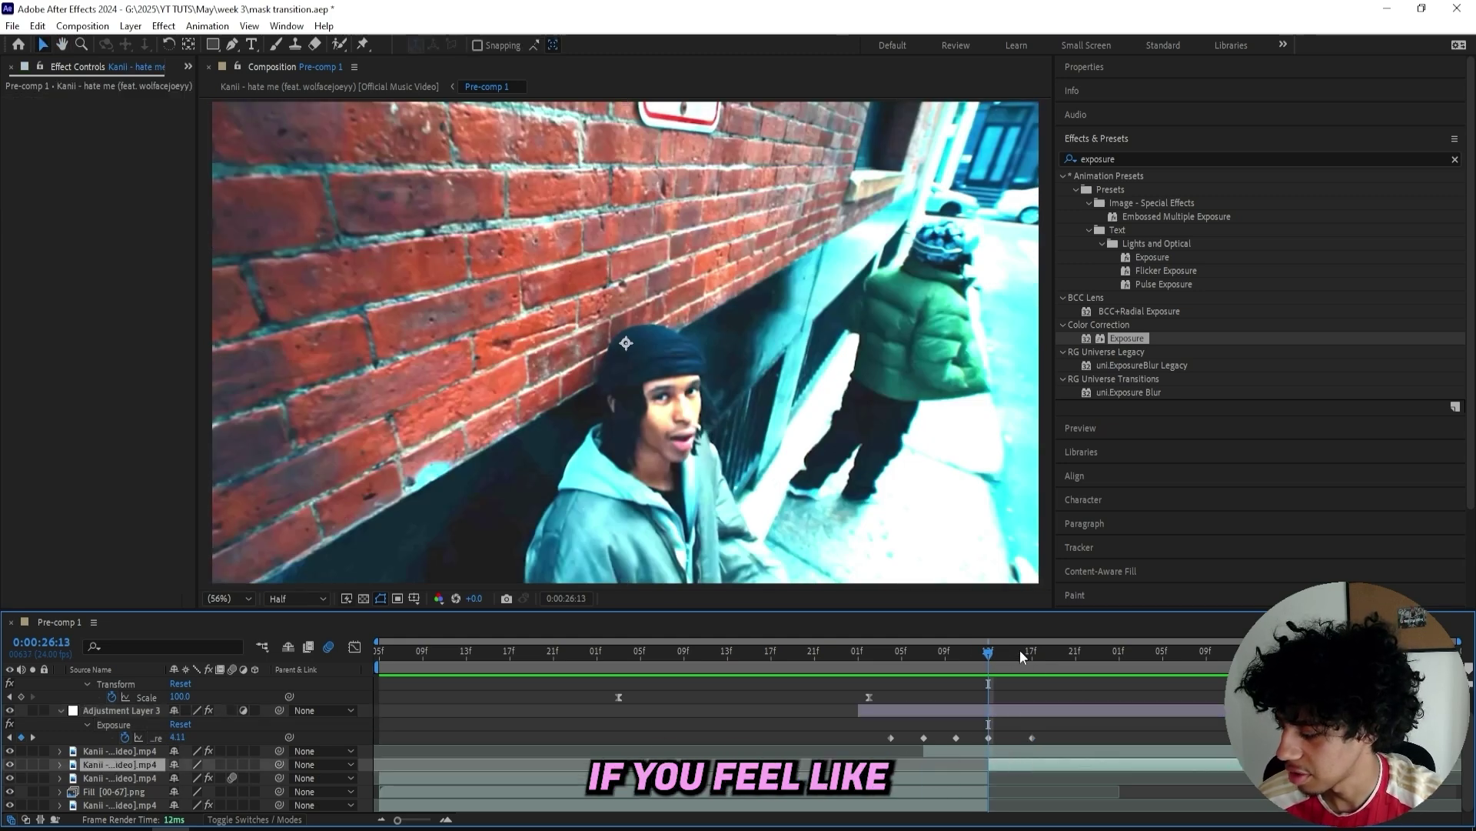
click(1131, 158)
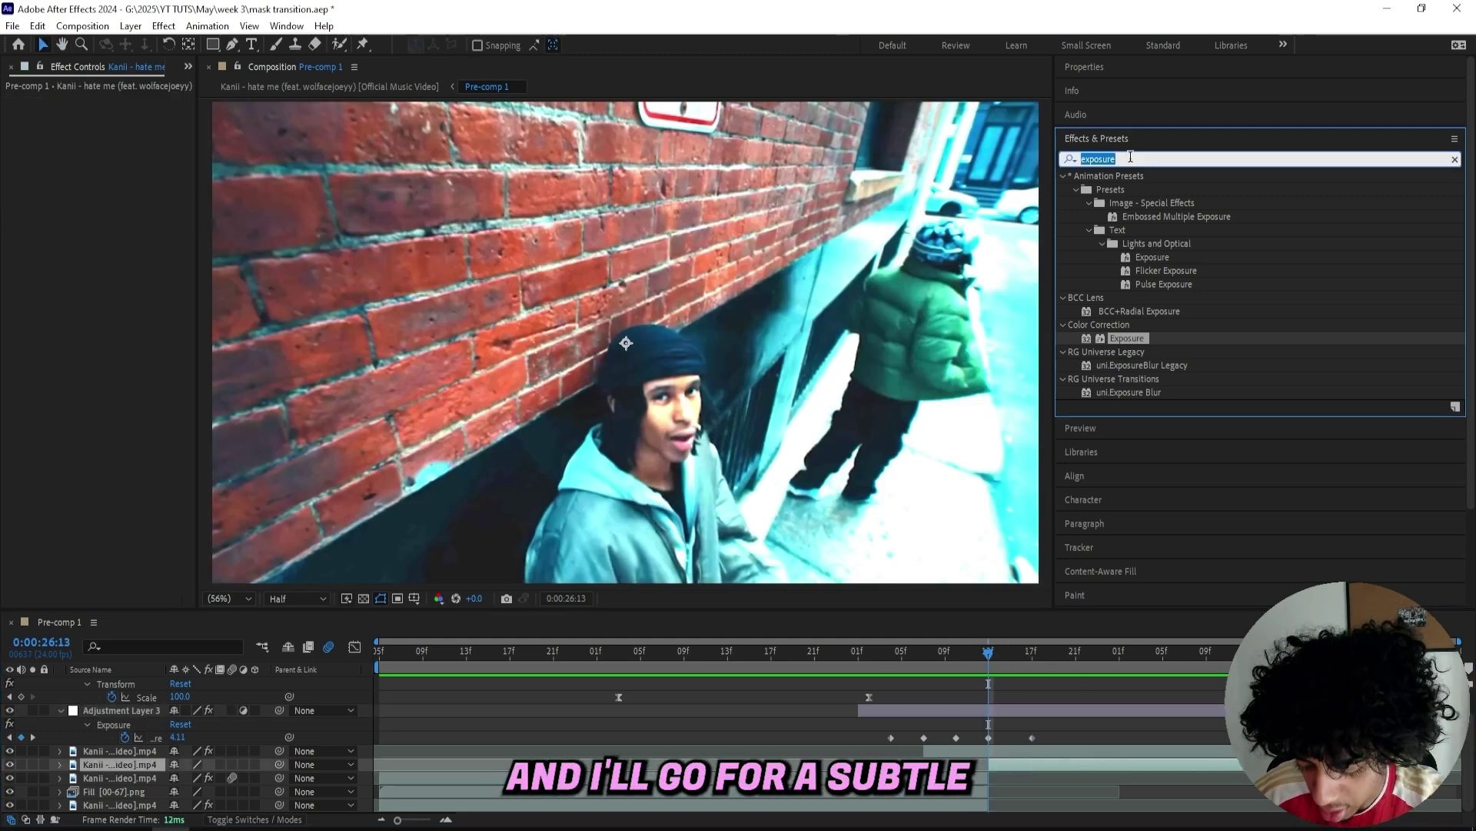
text(subtle shake)
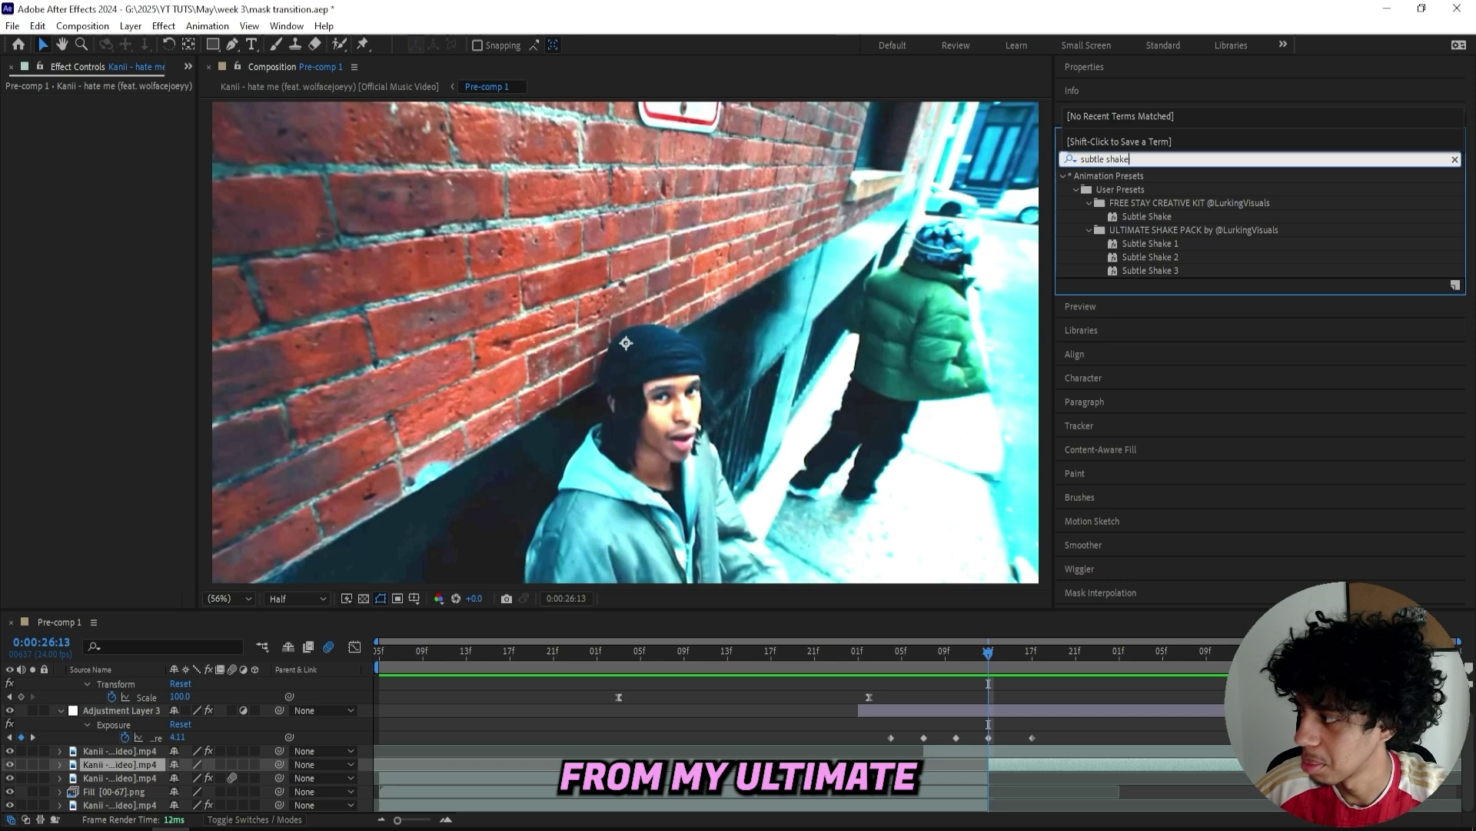
drag(1172, 256, 1000, 758)
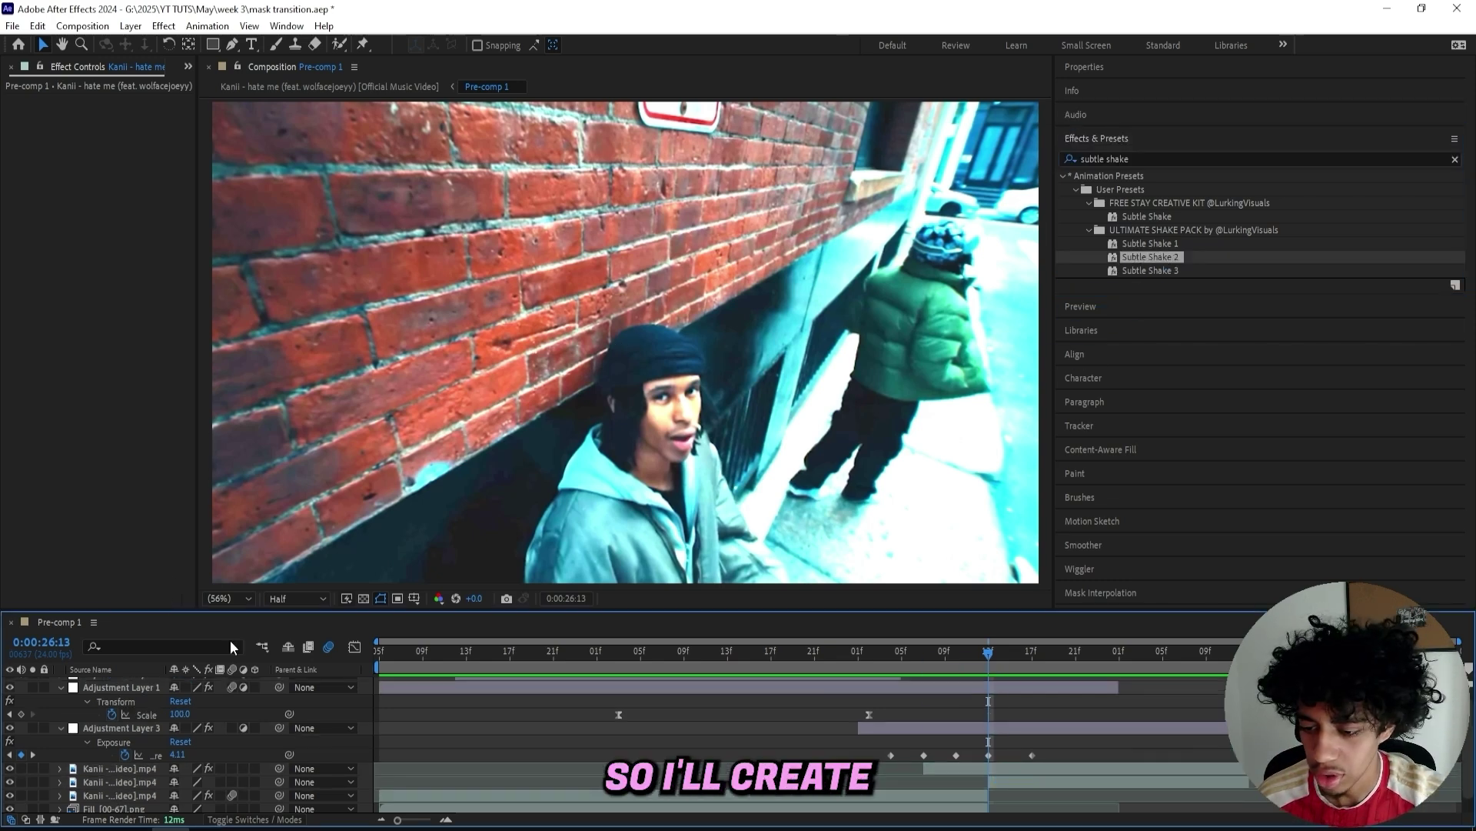
Step: Create a fourth adjustment layer beneath the flash layer, split it at 0:00:26:13 and delete the earlier part
right_click(500, 752)
mouse_move(584, 562)
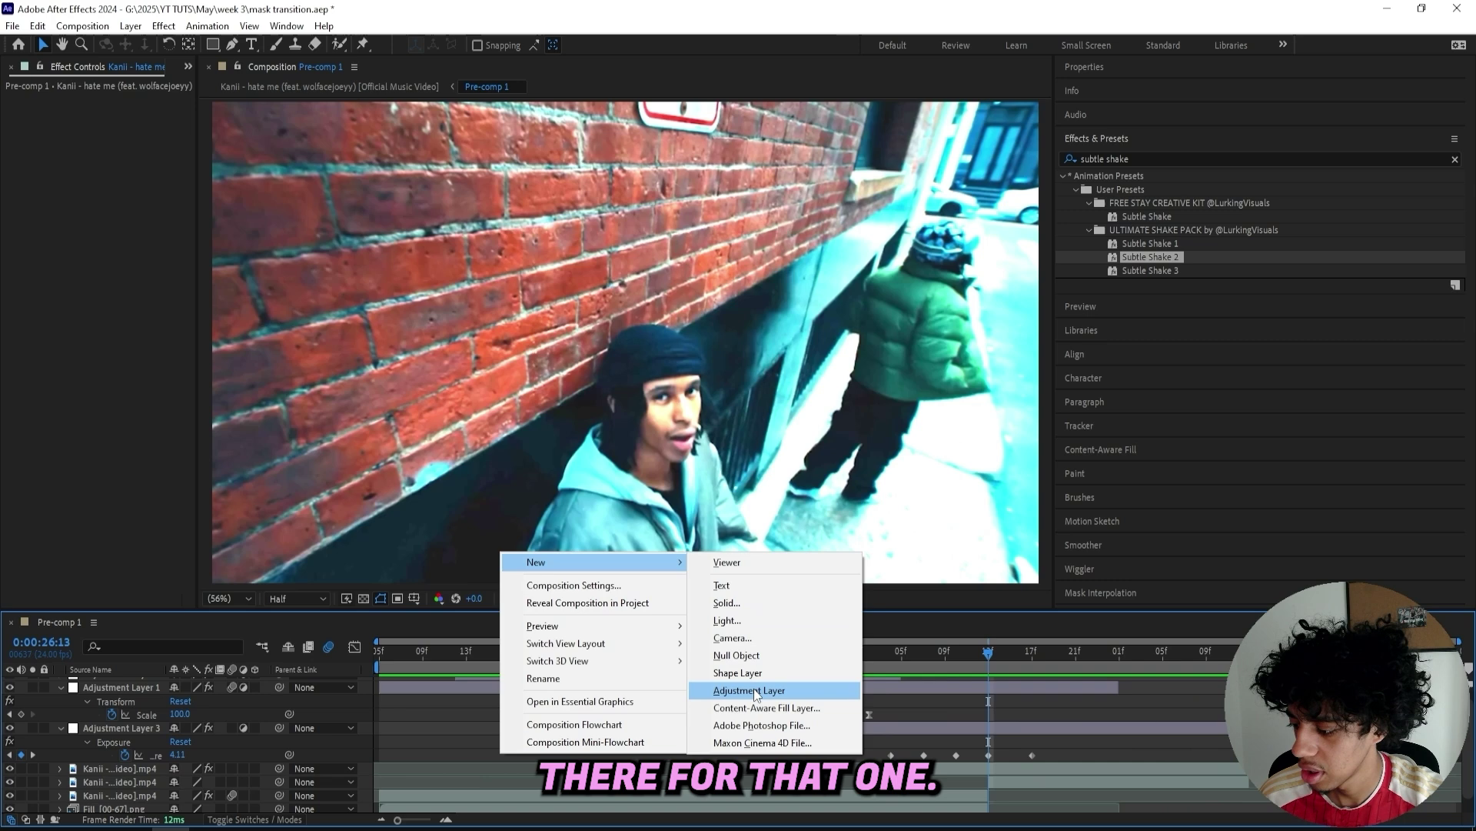
click(750, 691)
key(ctrl+shift+d)
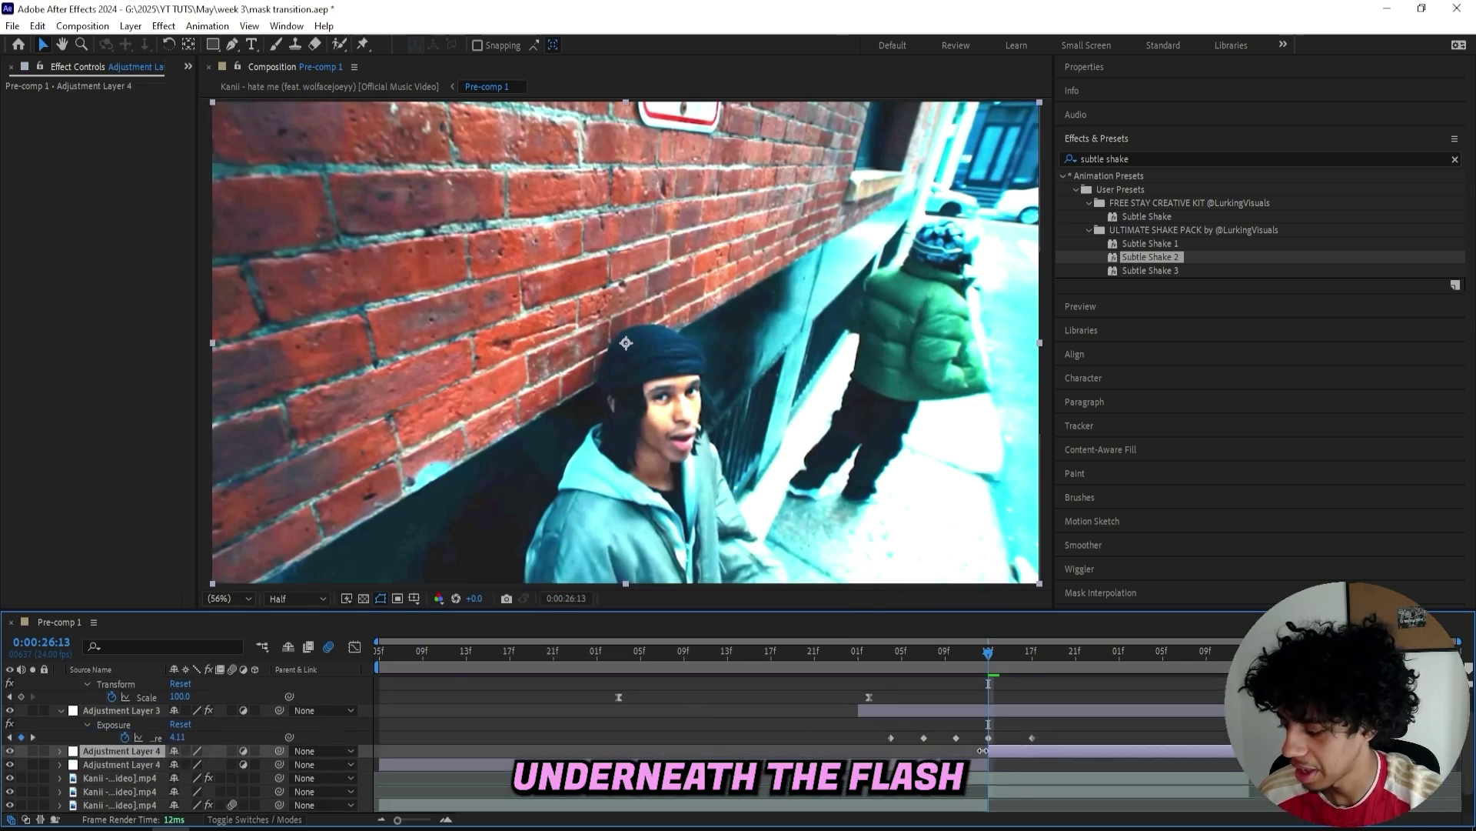
click(972, 764)
key(Delete)
Step: Apply the Subtle Shake 2 preset to Adjustment Layer 4 and preview the shake
click(1002, 753)
drag(1150, 257, 1013, 662)
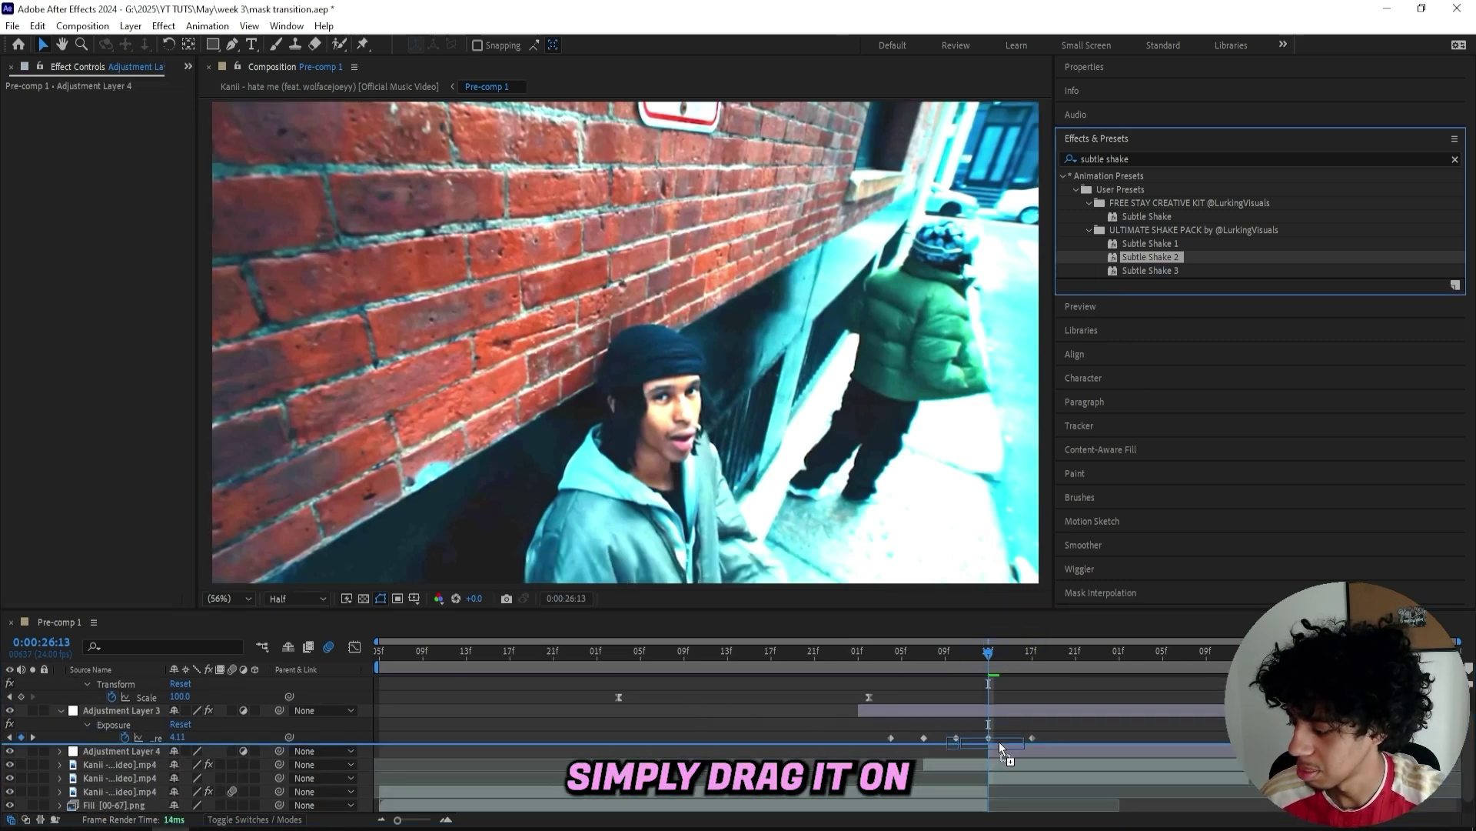
drag(999, 741, 1001, 760)
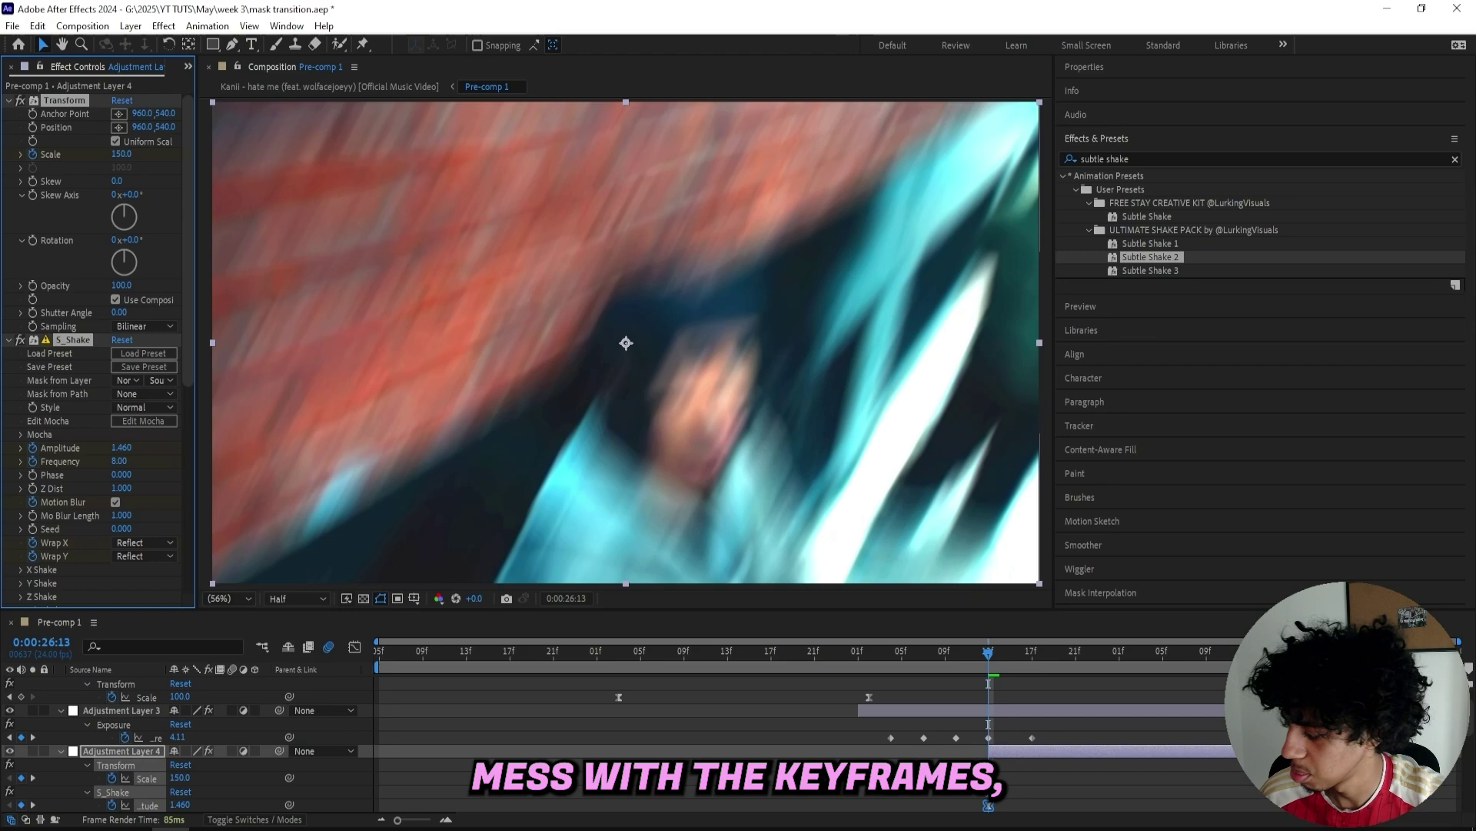
drag(1392, 779, 1189, 780)
scroll(1176, 776, down, 4)
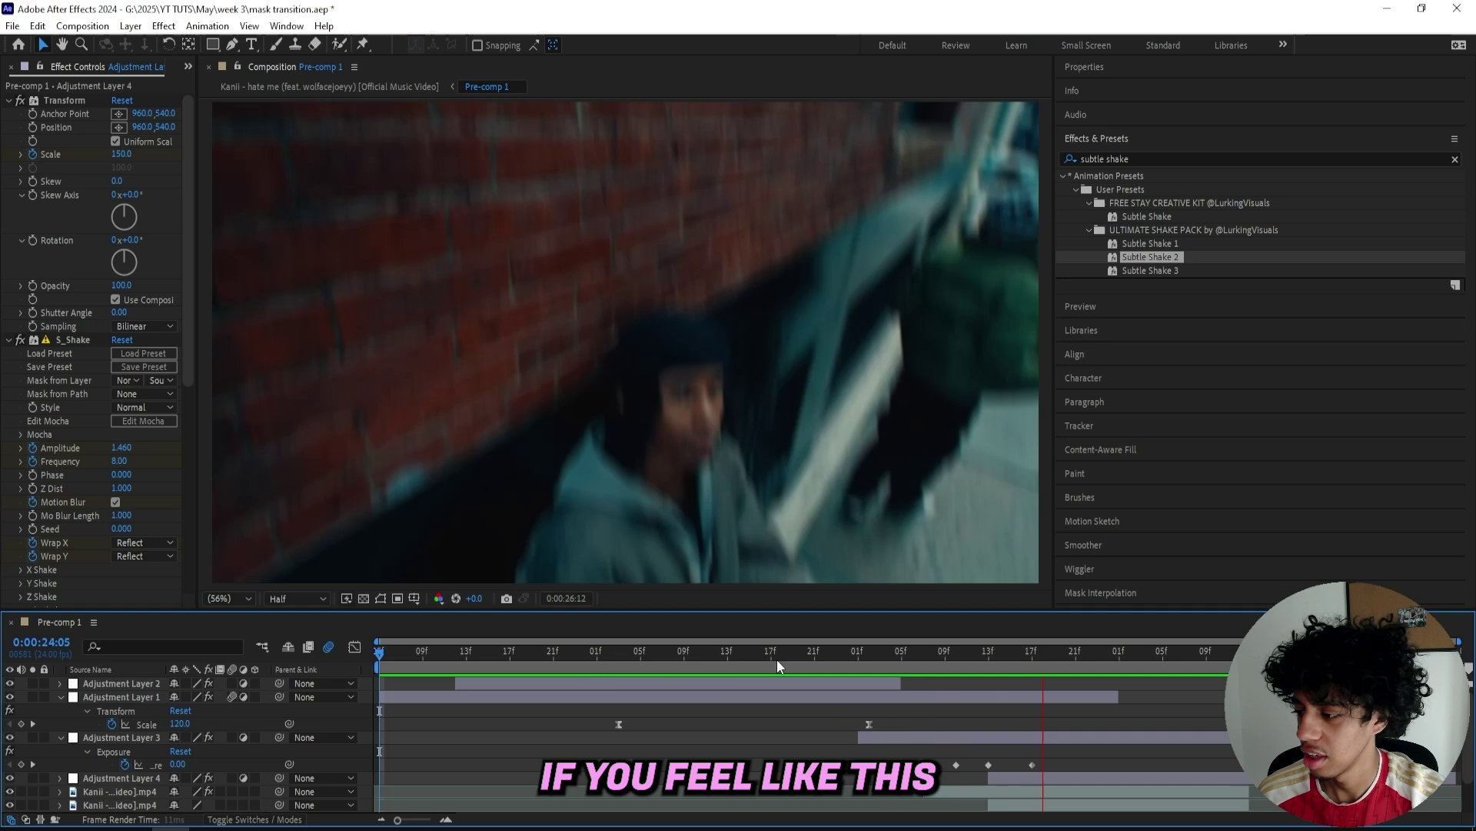
scroll(908, 719, down, 1)
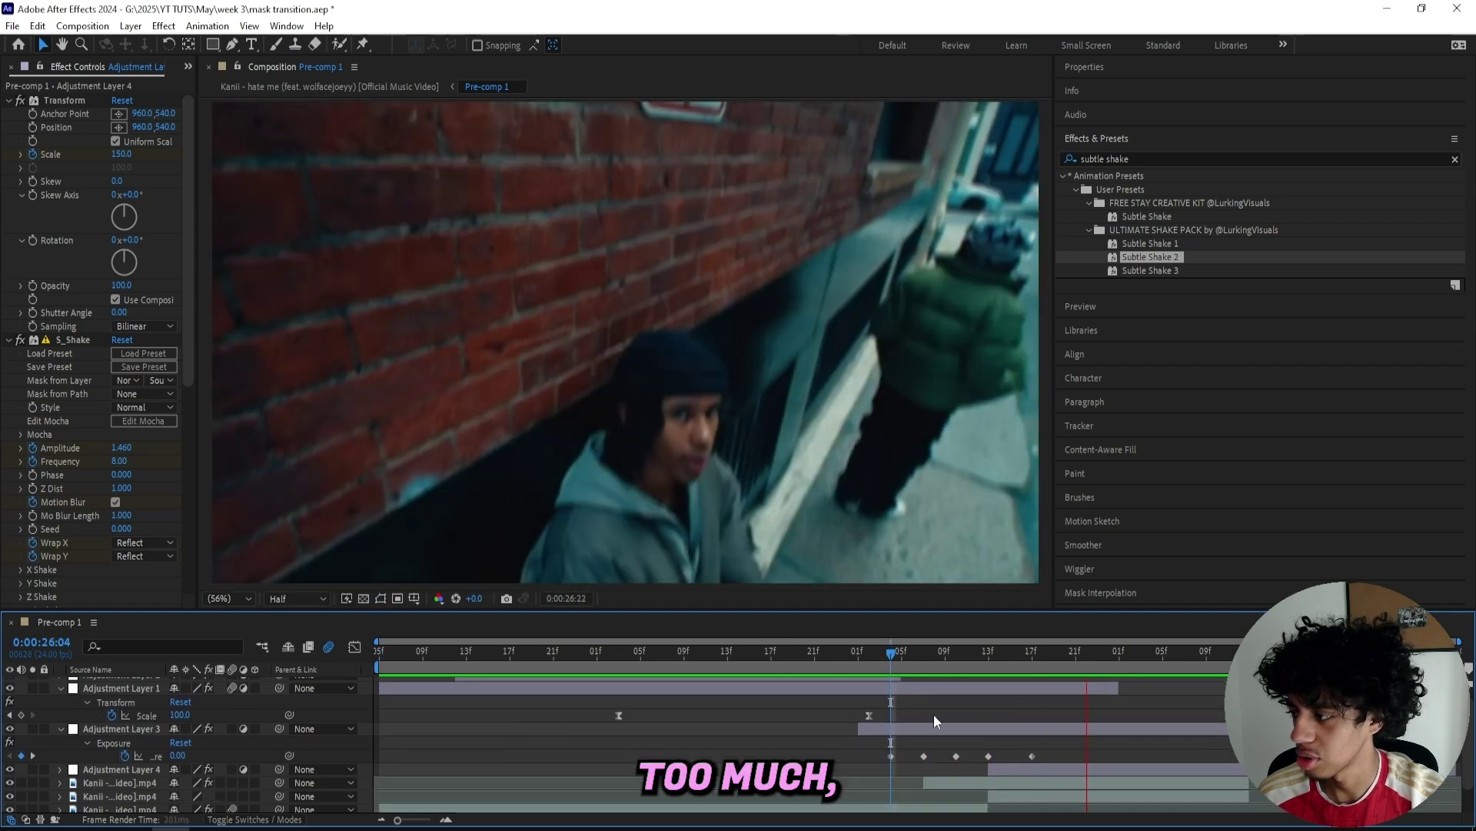
Step: Take the shake out of the transition by shifting Adjustment Layer 4 to the start of the timeline, and preview the result
click(1011, 773)
drag(1011, 774, 150, 773)
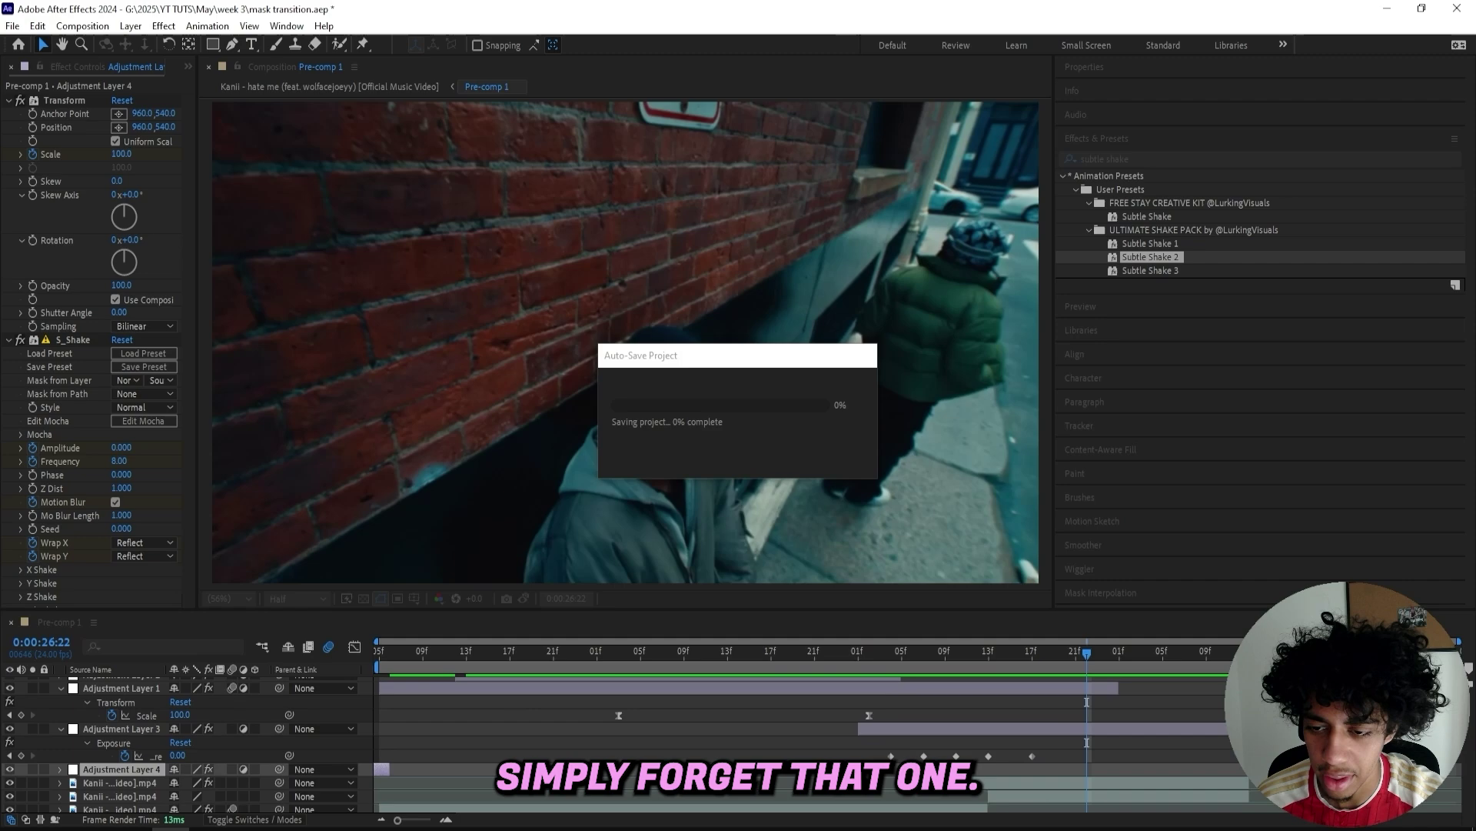
key(space)
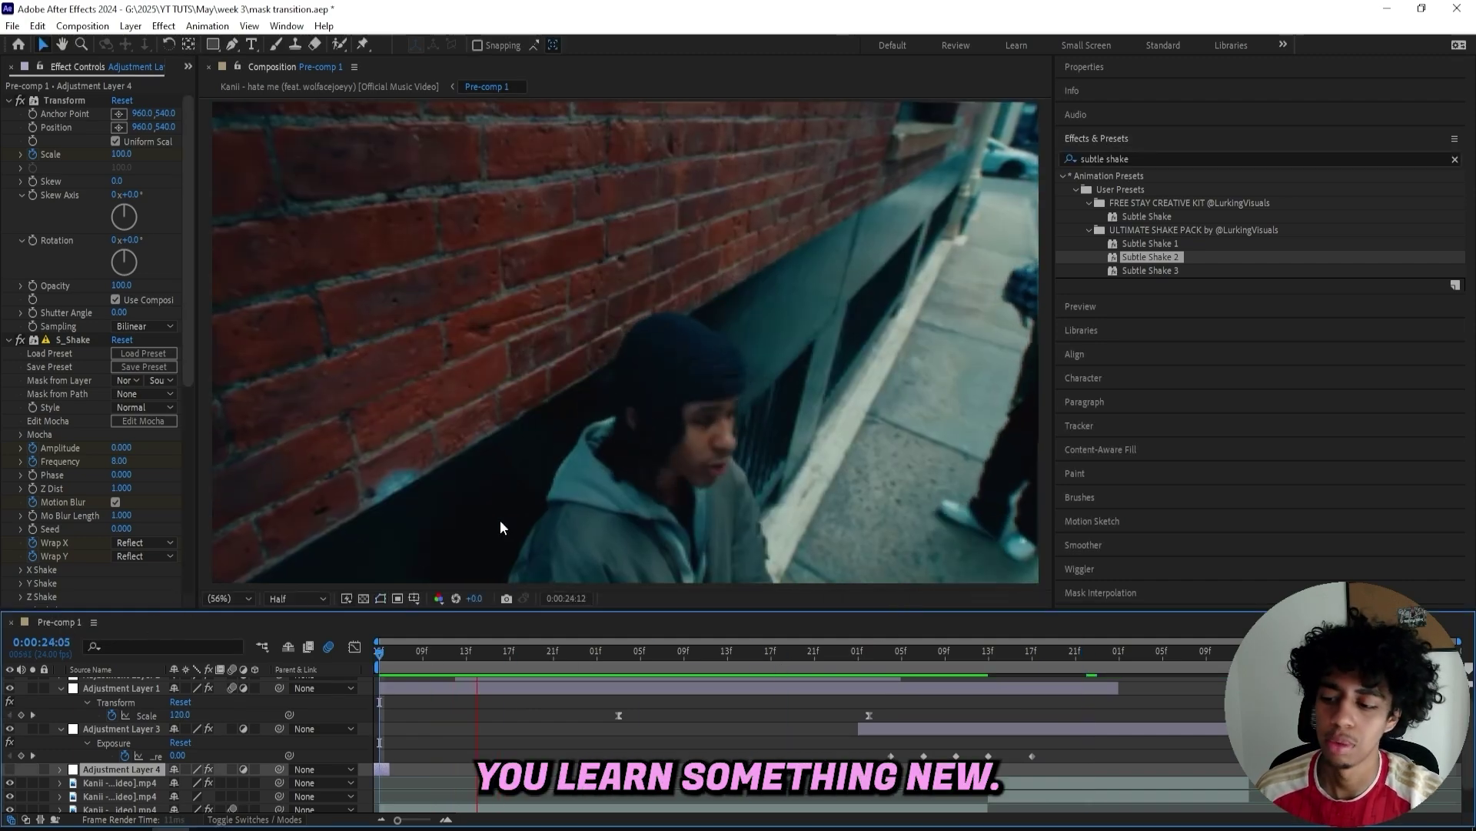